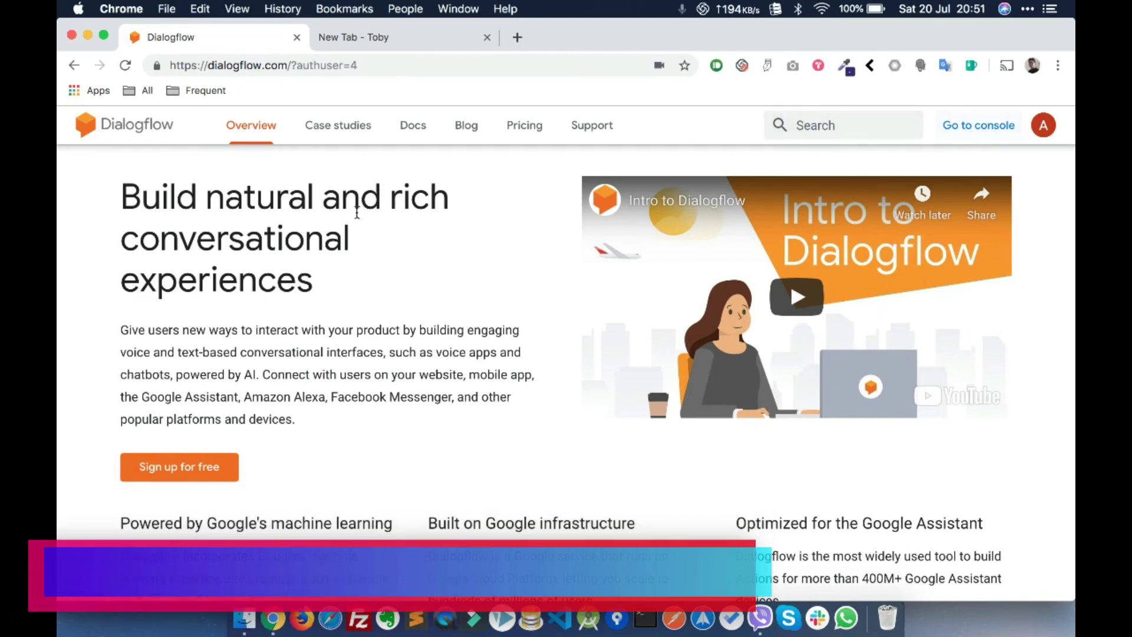
# Step: Open the Dialogflow console to the RestaurantTwitterBot agent's intents list
pyautogui.click(973, 125)
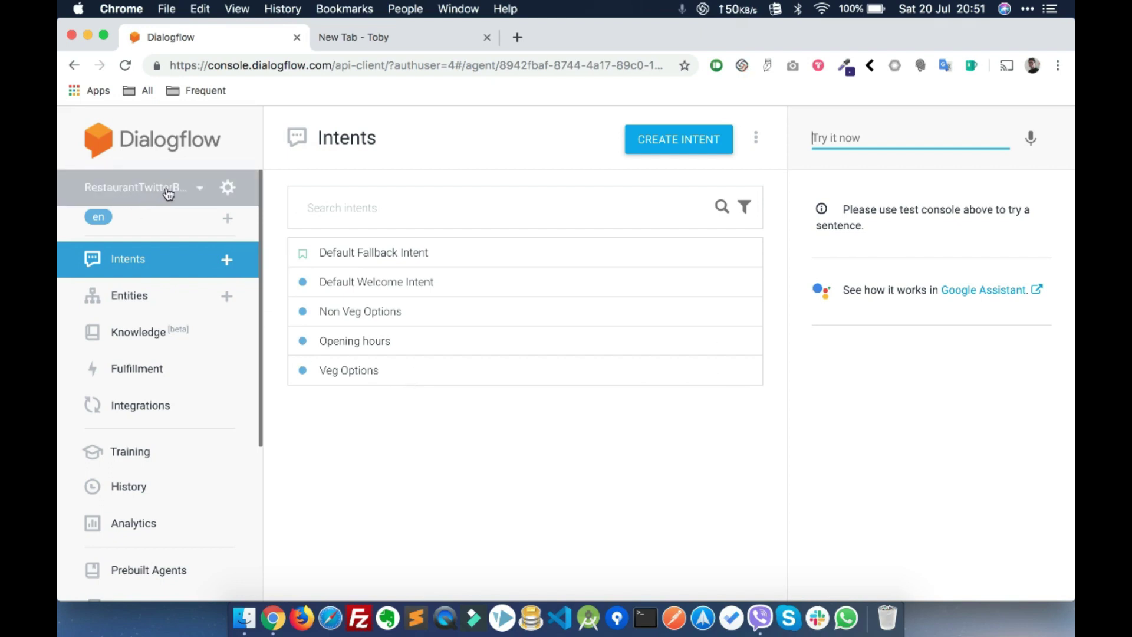
pyautogui.moveTo(376, 282)
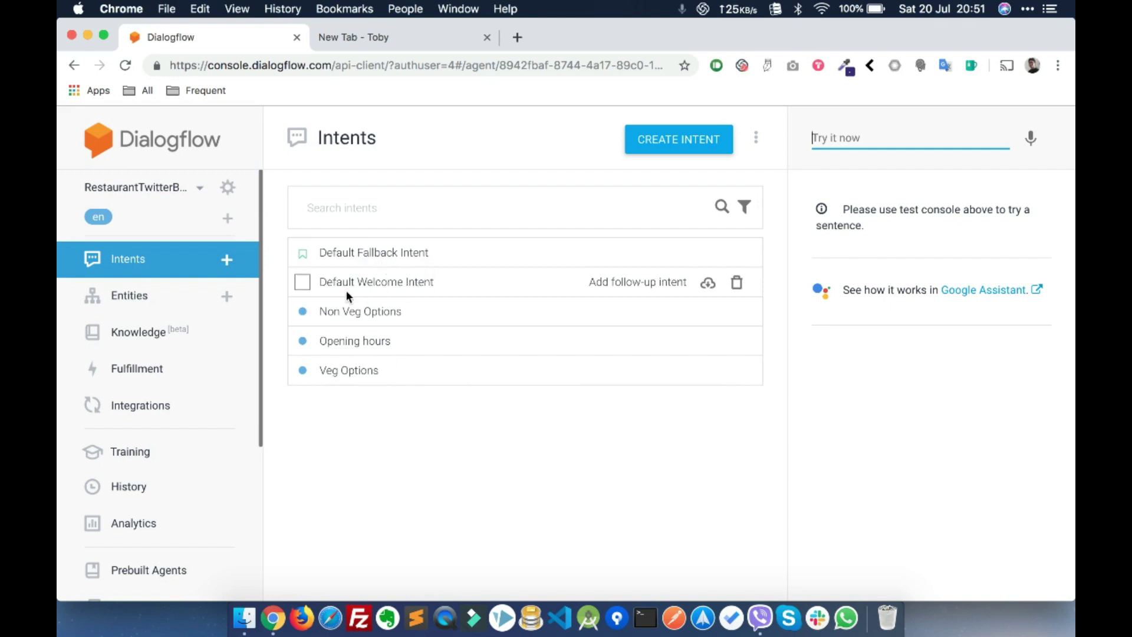
# Step: Check the responses of the Default Welcome, Non Veg Options and Opening hours intents
pyautogui.click(377, 284)
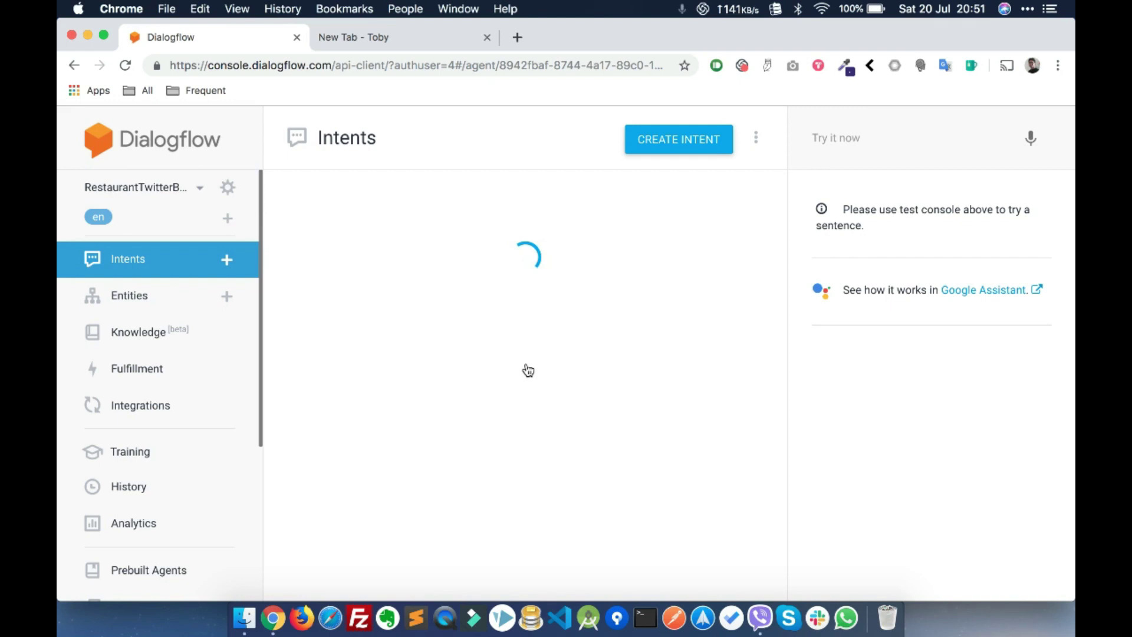
pyautogui.scroll(-5, 528, 370)
pyautogui.scroll(-4, 526, 363)
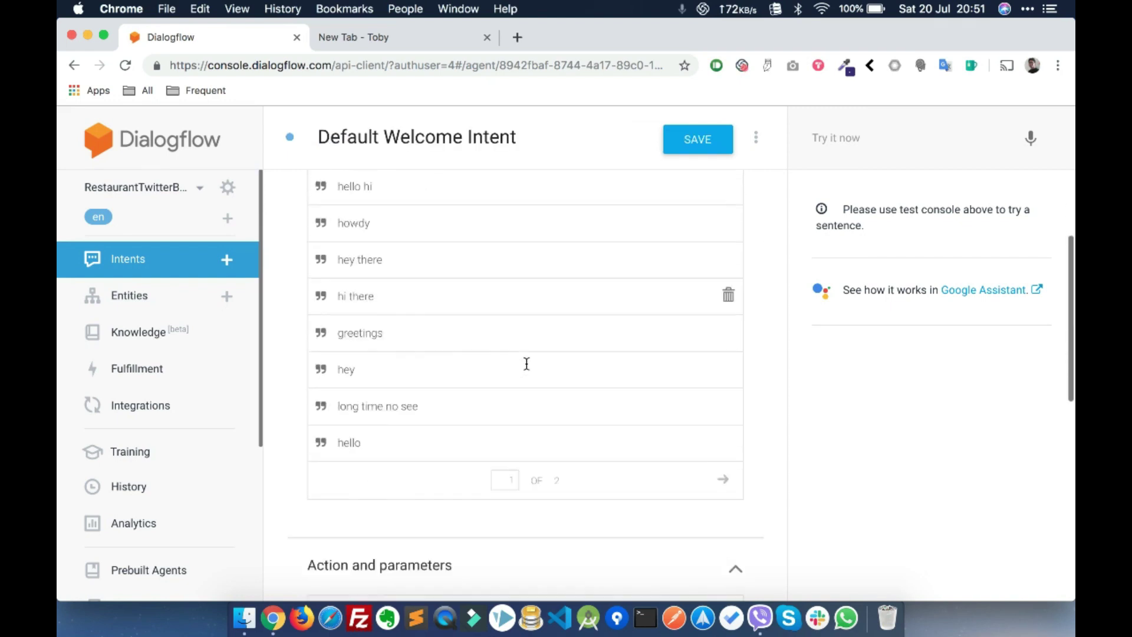
pyautogui.scroll(-5, 525, 364)
pyautogui.scroll(-4, 526, 363)
pyautogui.scroll(-2, 525, 364)
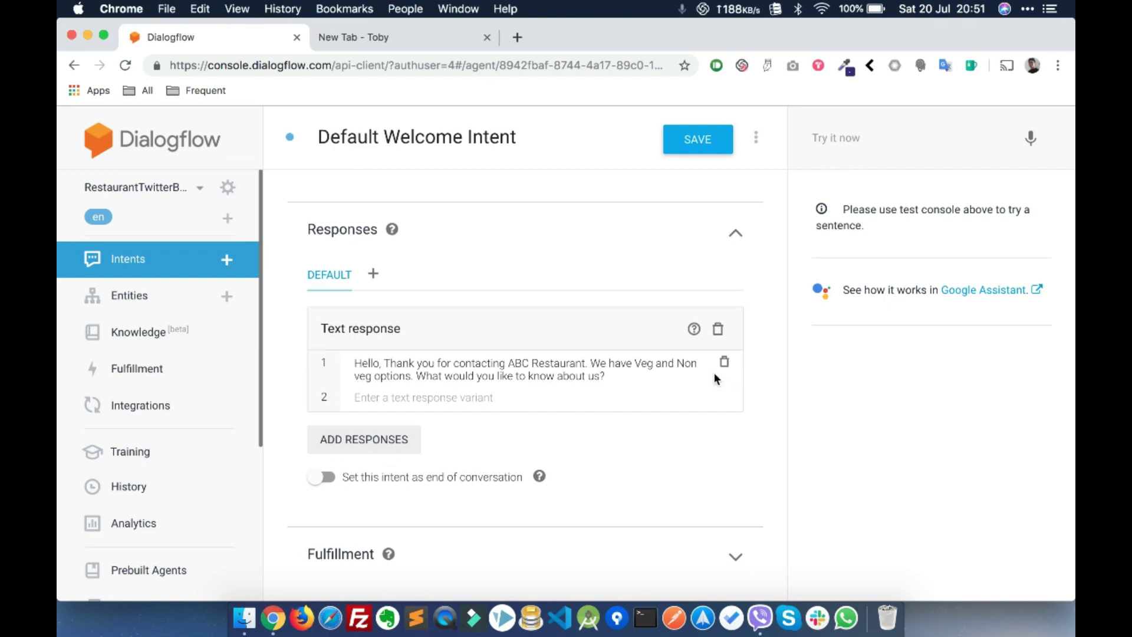
pyautogui.click(128, 259)
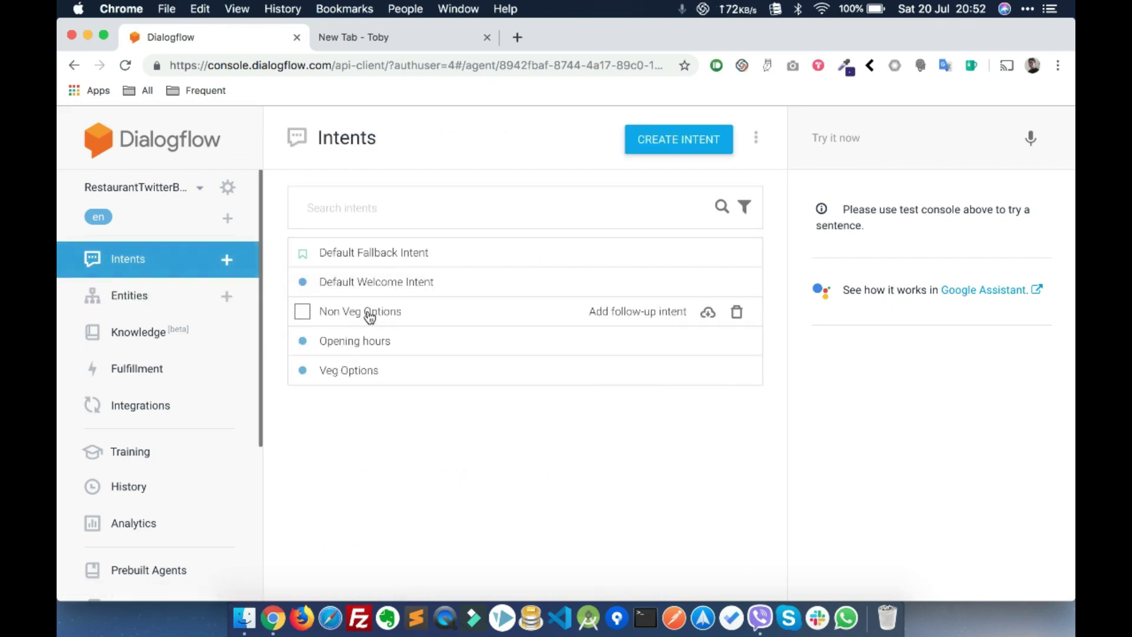
pyautogui.click(360, 312)
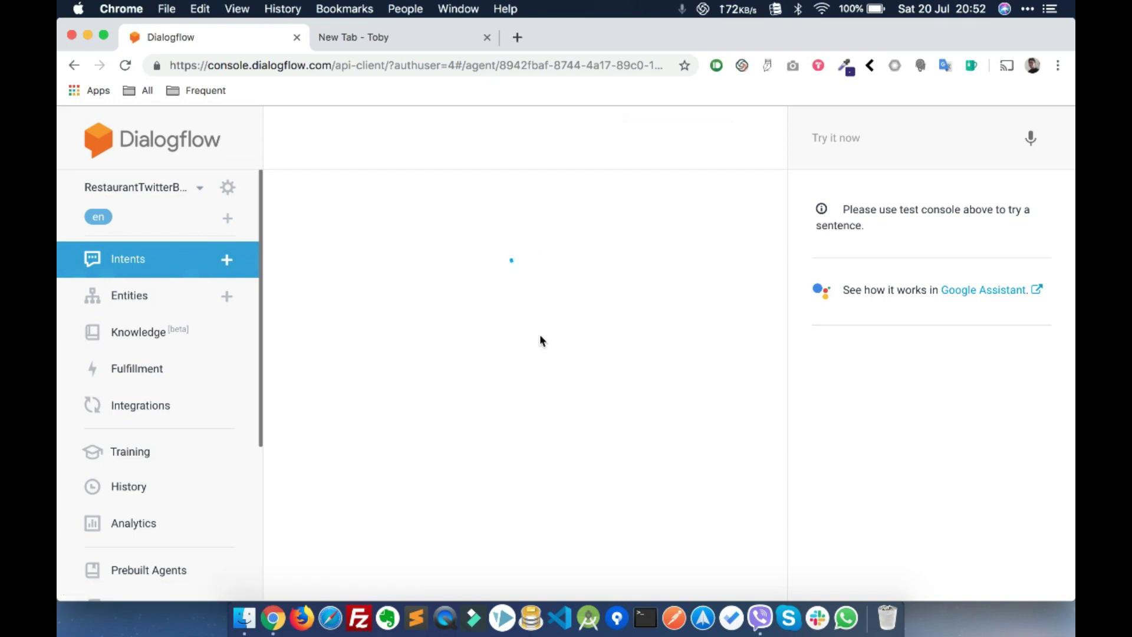
pyautogui.scroll(-3, 539, 335)
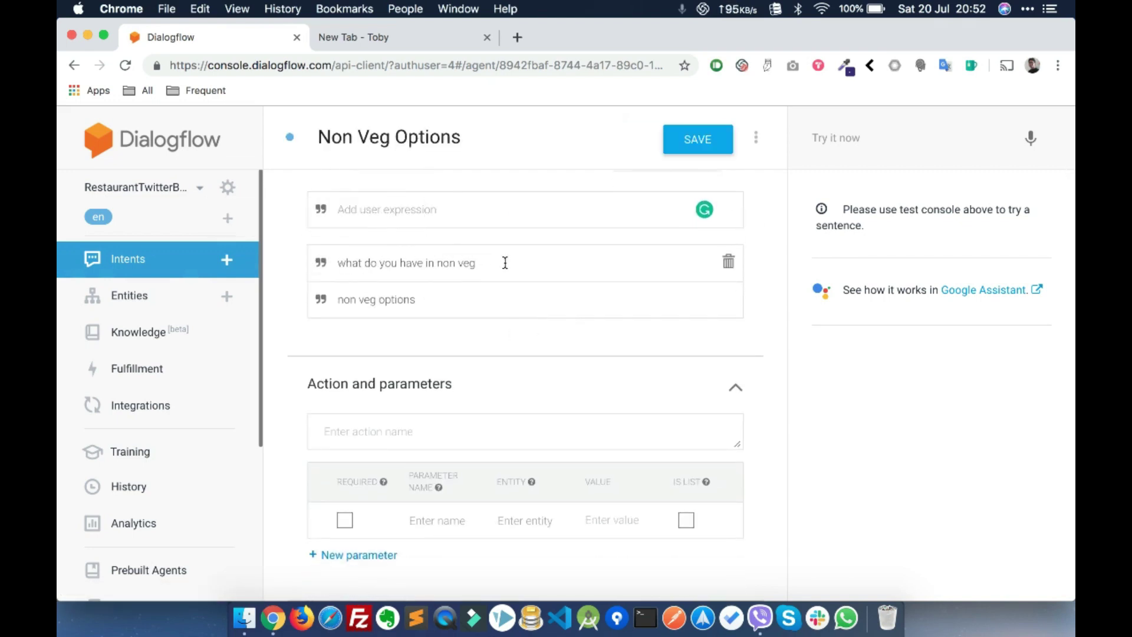
pyautogui.scroll(-2, 504, 262)
pyautogui.scroll(-6, 522, 425)
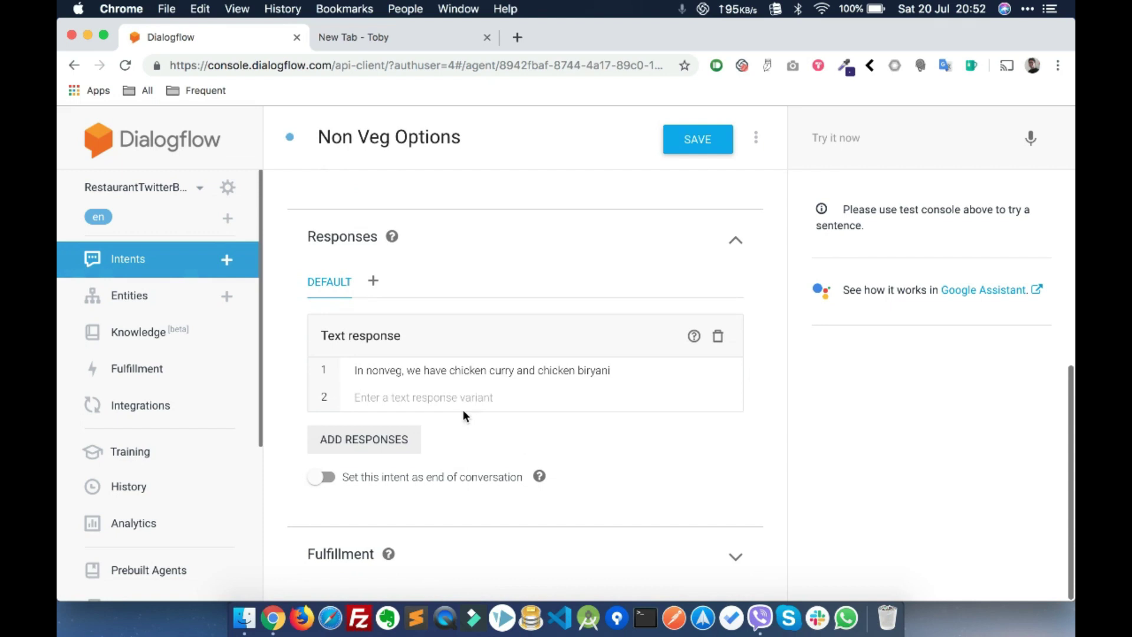
pyautogui.scroll(1, 516, 376)
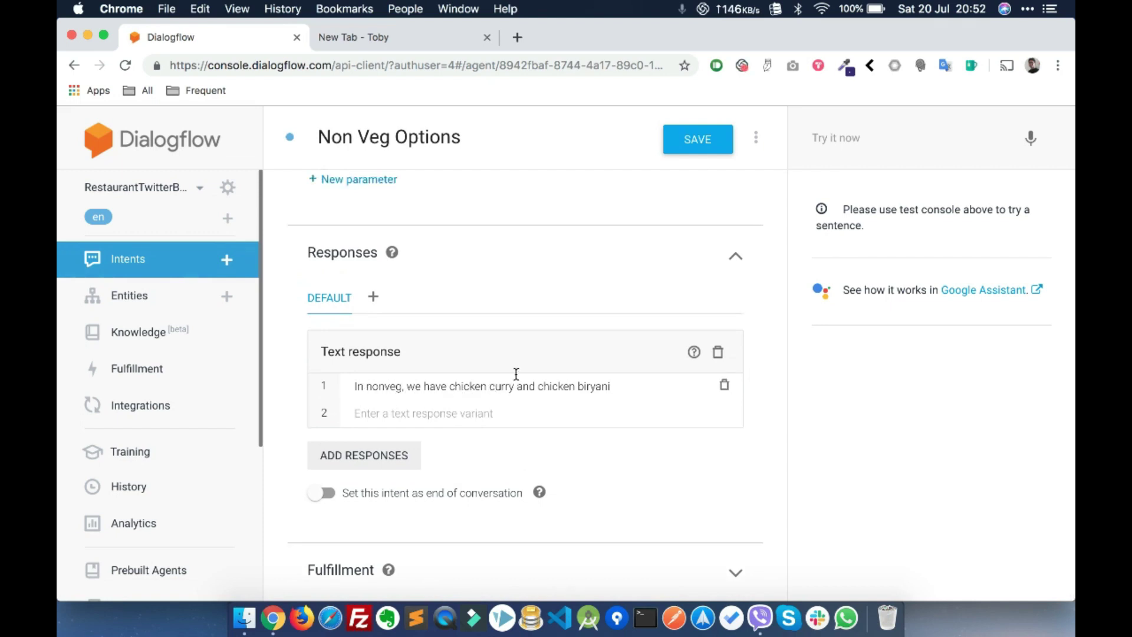
pyautogui.scroll(4, 516, 375)
pyautogui.scroll(4, 516, 375)
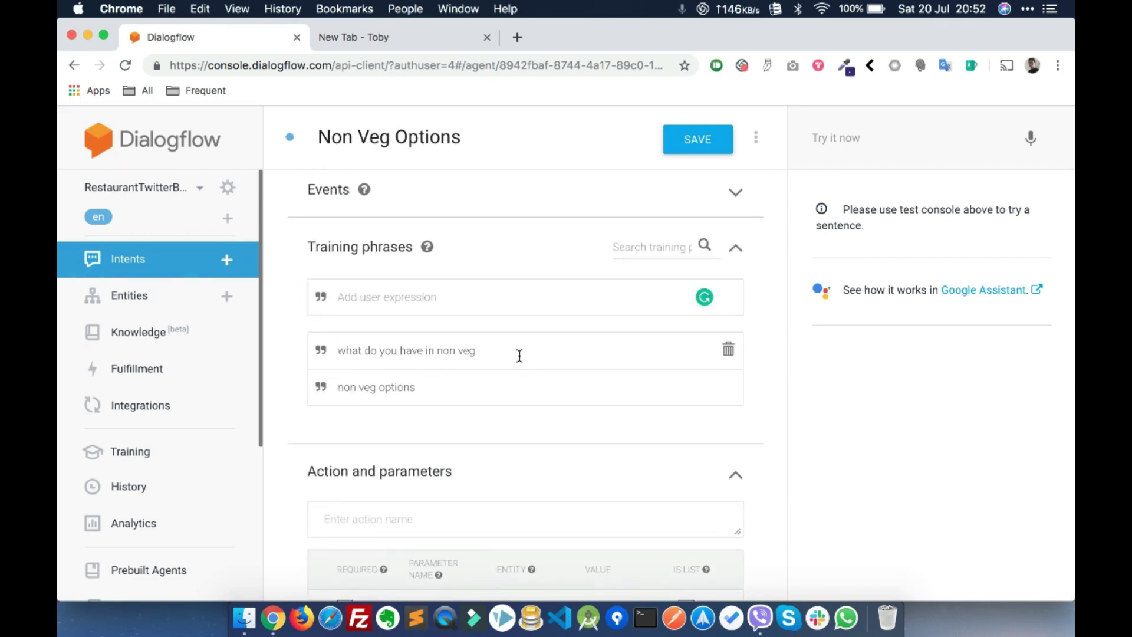
pyautogui.scroll(-3, 520, 356)
pyautogui.scroll(-5, 516, 349)
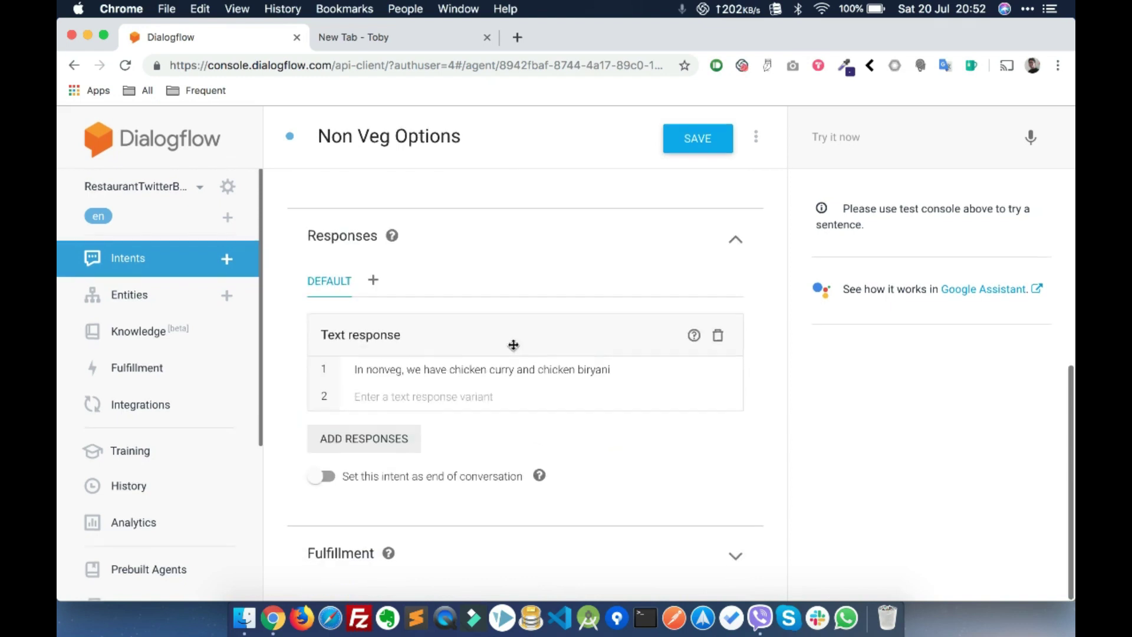
pyautogui.moveTo(482, 369)
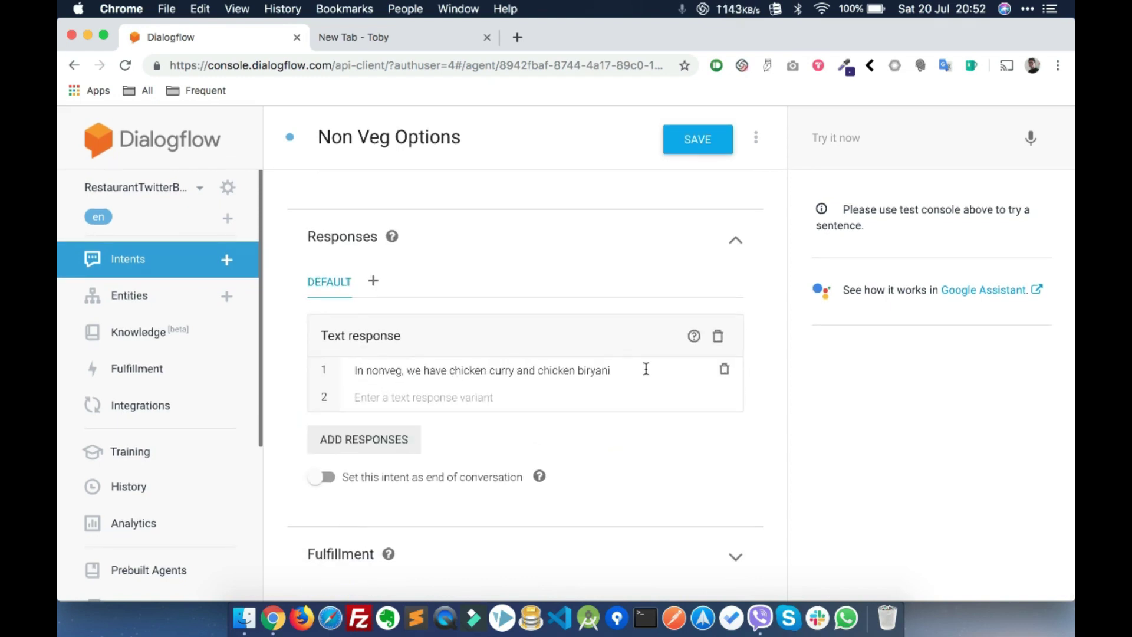
pyautogui.click(144, 258)
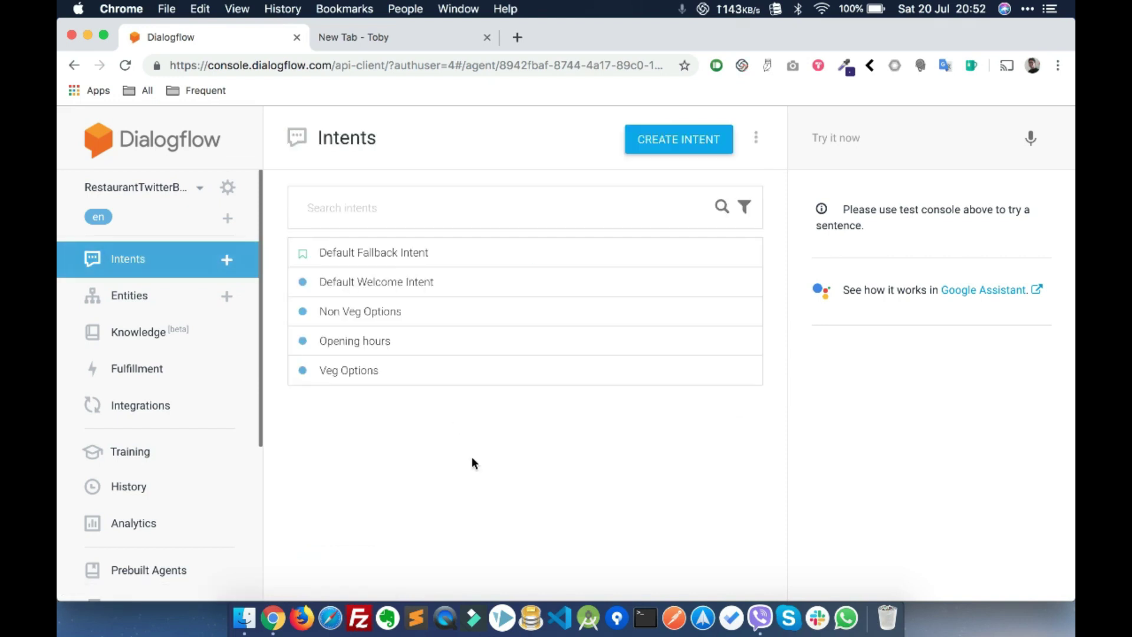
pyautogui.click(380, 342)
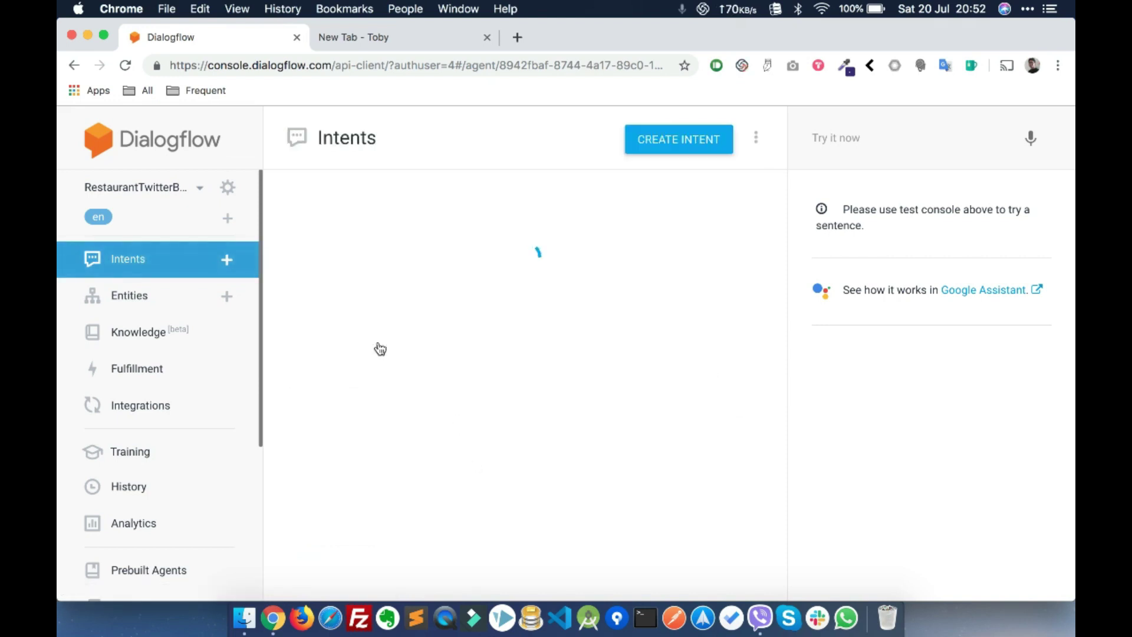
pyautogui.scroll(-4, 533, 434)
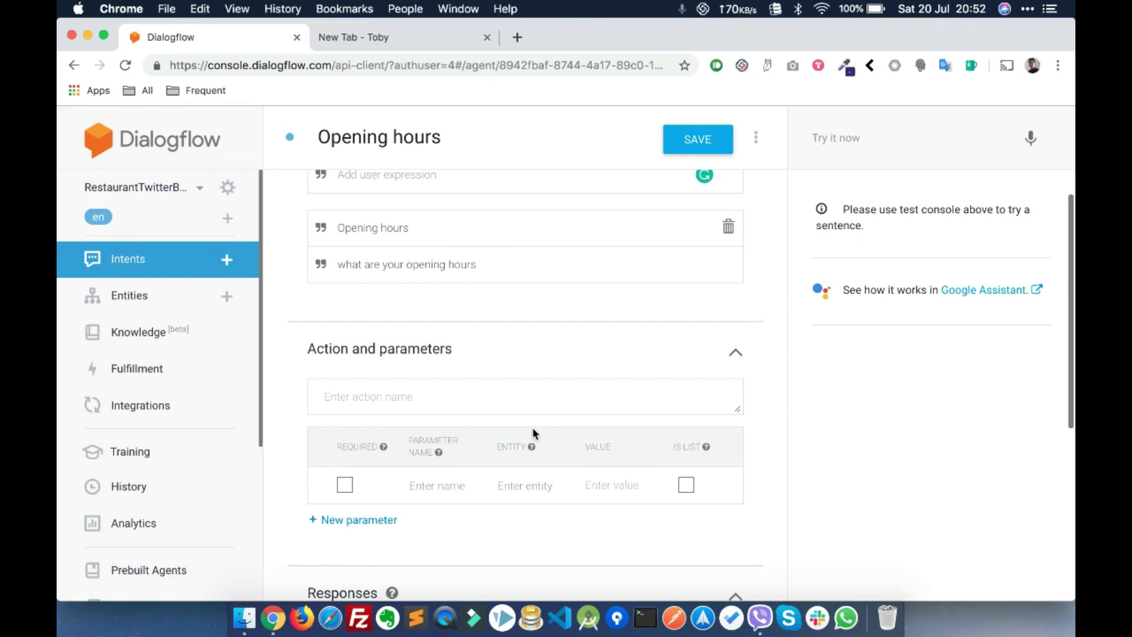
pyautogui.scroll(-4, 545, 359)
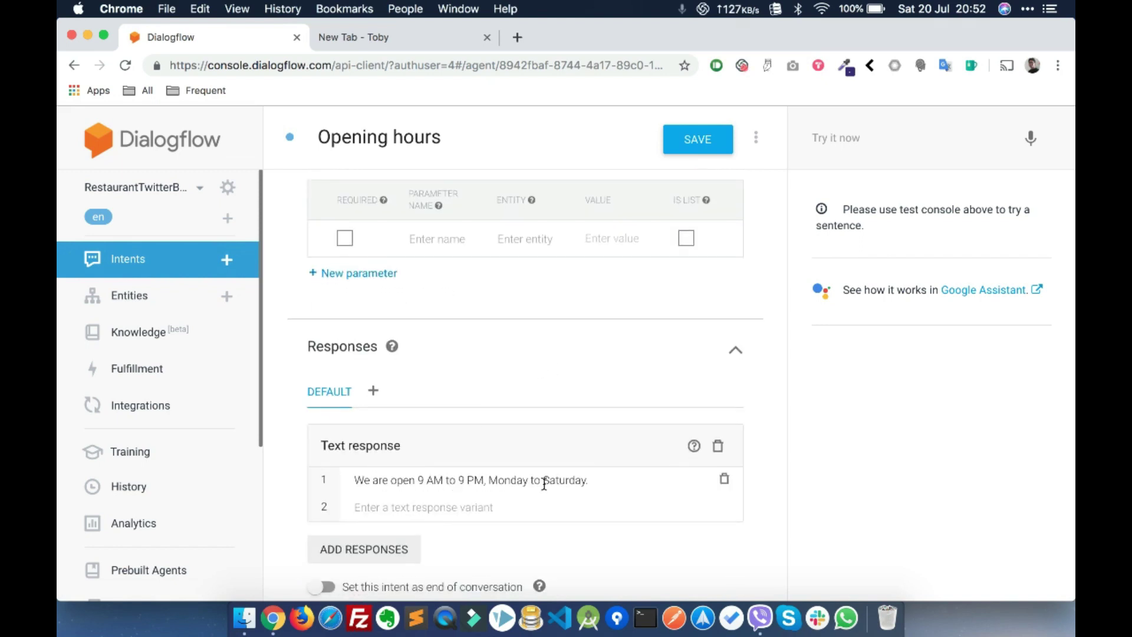
pyautogui.scroll(2, 581, 365)
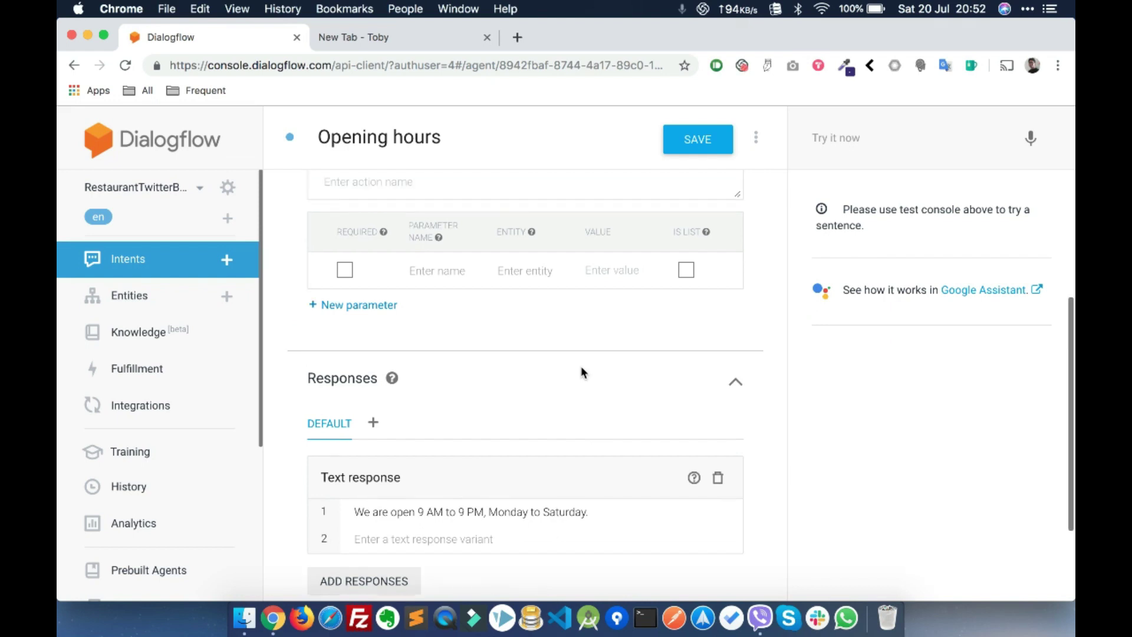
pyautogui.scroll(4, 582, 366)
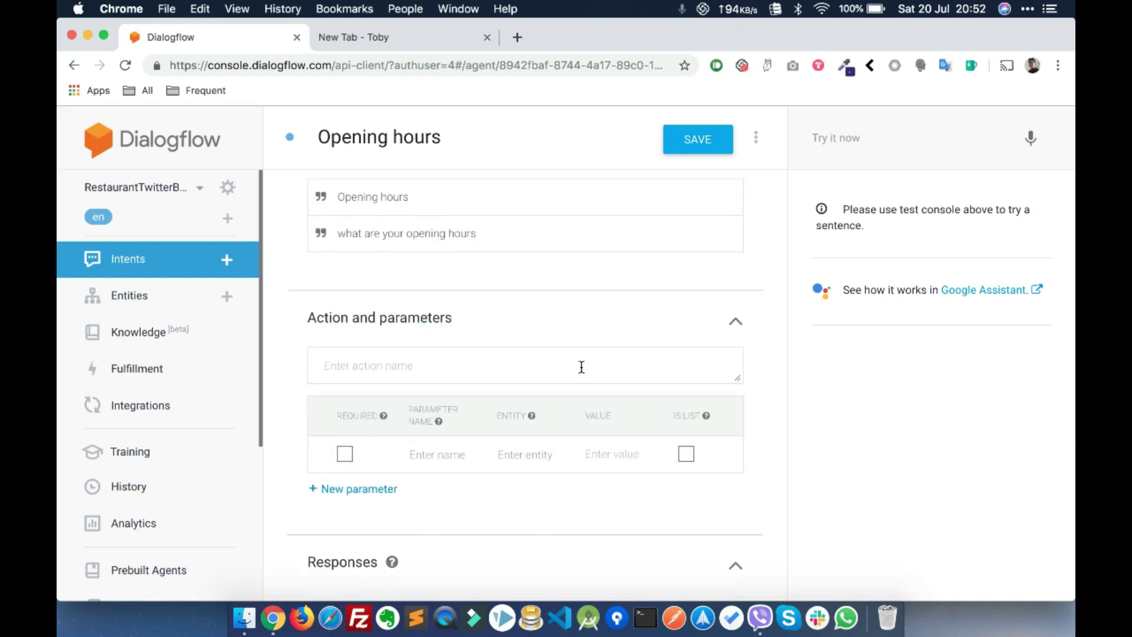
pyautogui.scroll(-3, 581, 366)
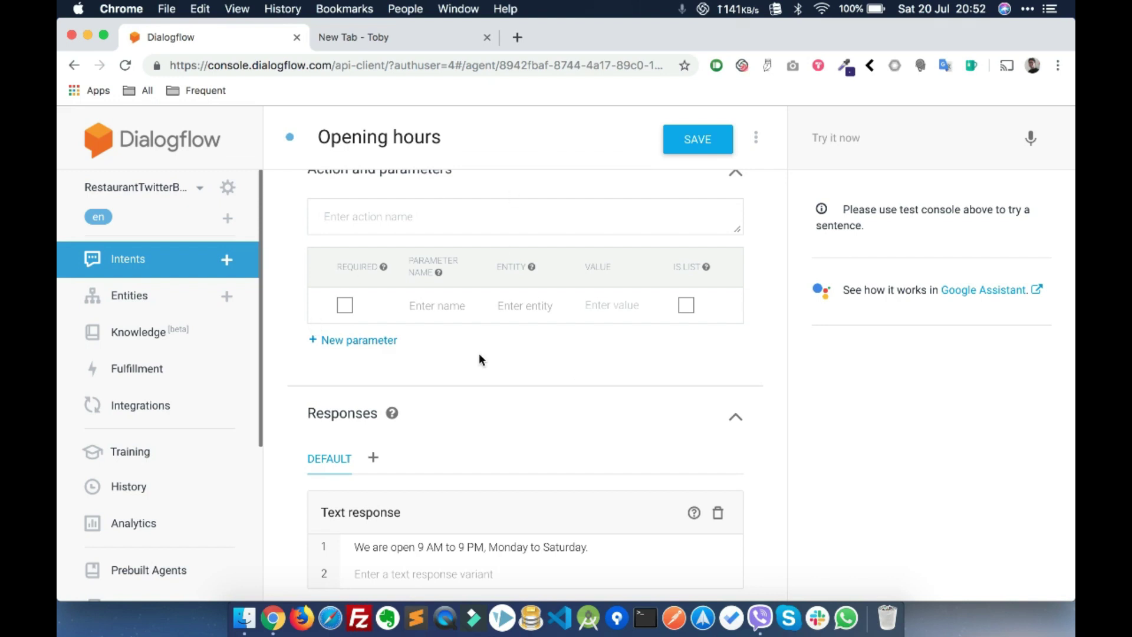
pyautogui.click(409, 36)
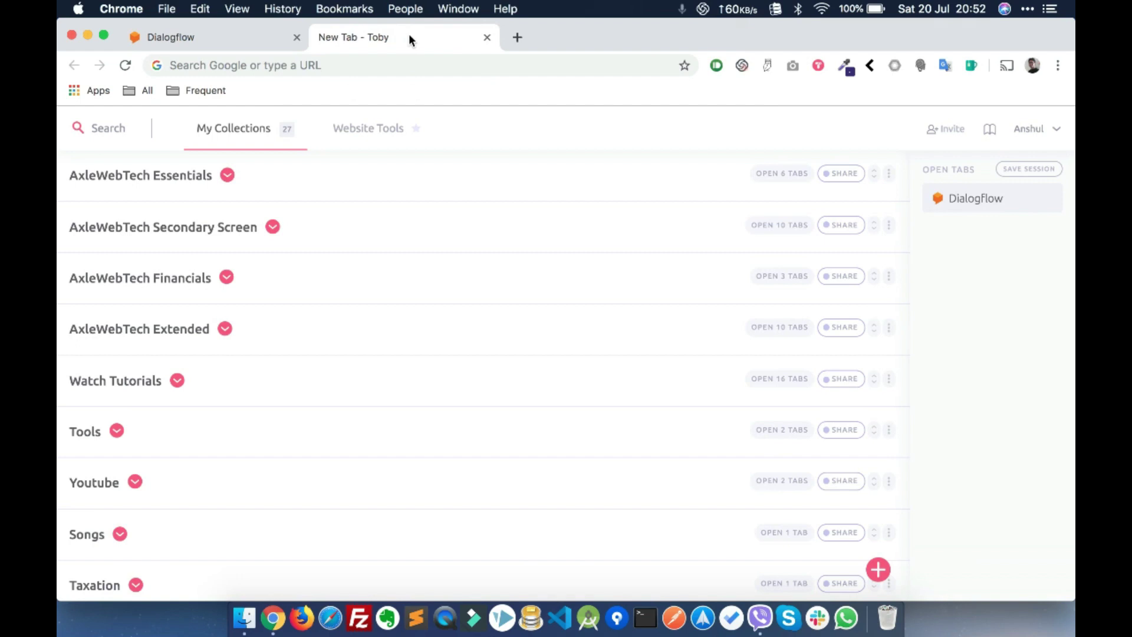
# Step: On twitter.com, enable receiving messages from anyone under Privacy and safety
pyautogui.click(398, 65)
pyautogui.write('tw')
pyautogui.press('Return')
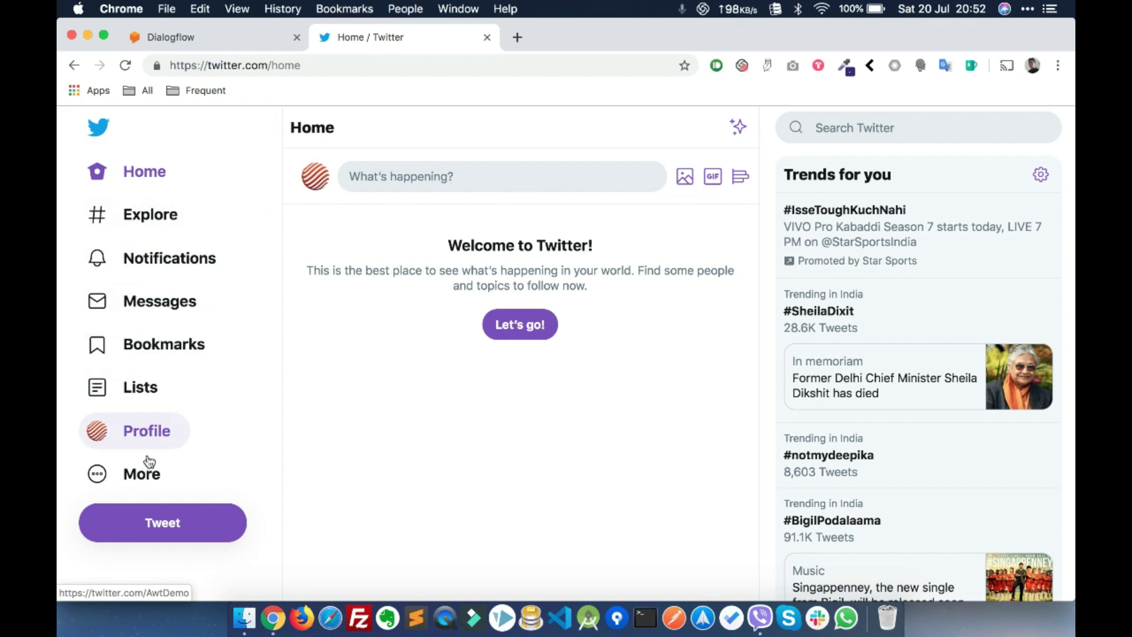
pyautogui.click(143, 479)
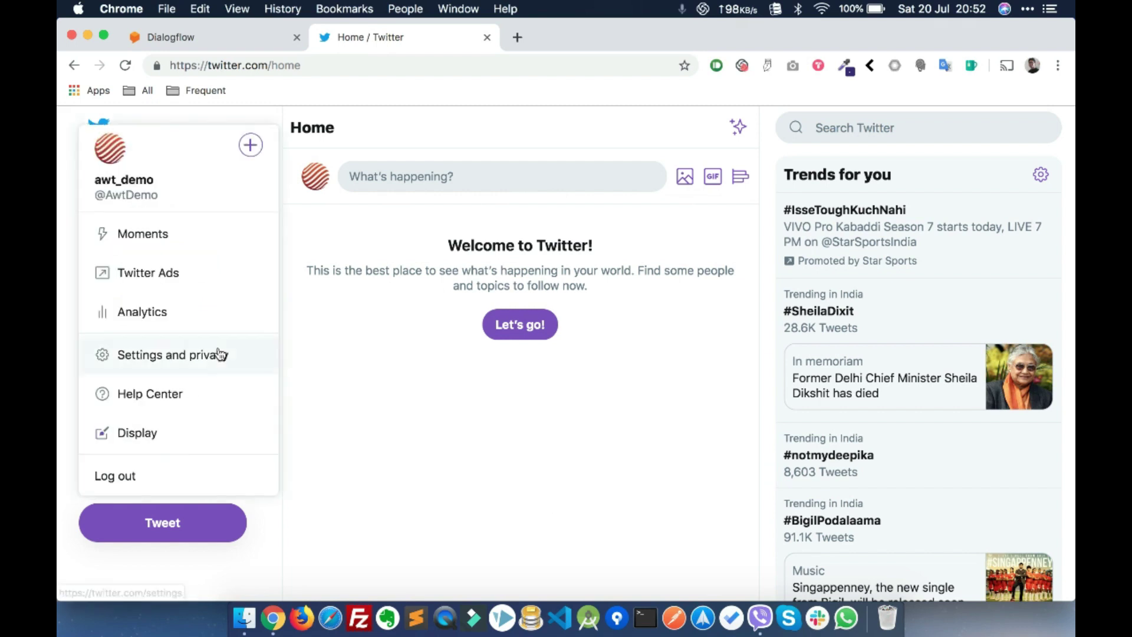
pyautogui.click(168, 355)
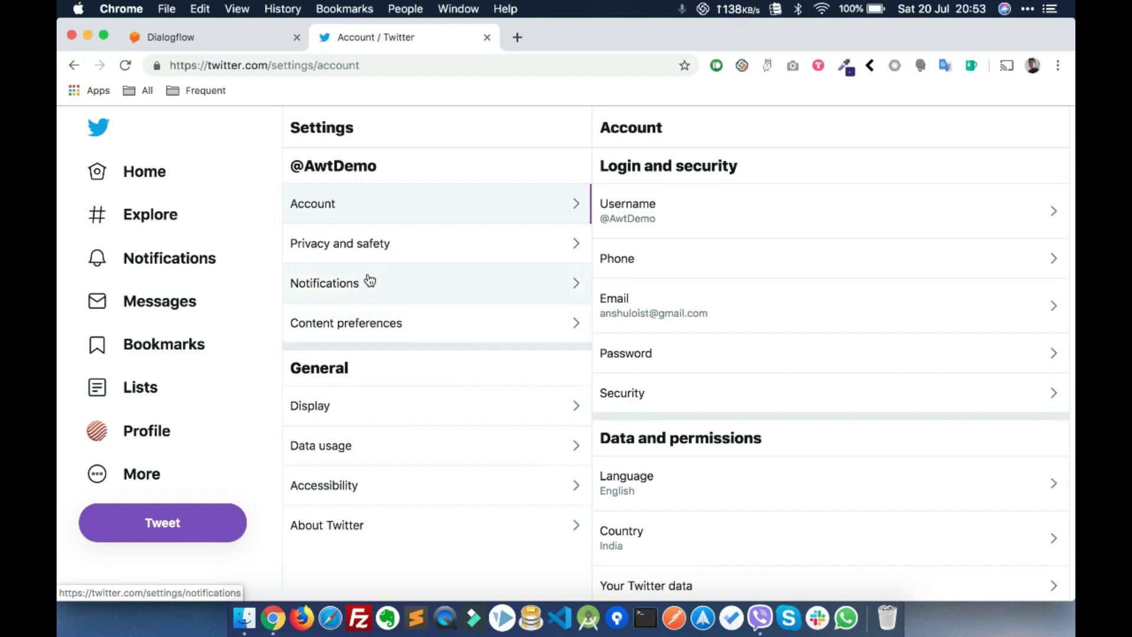
pyautogui.click(377, 250)
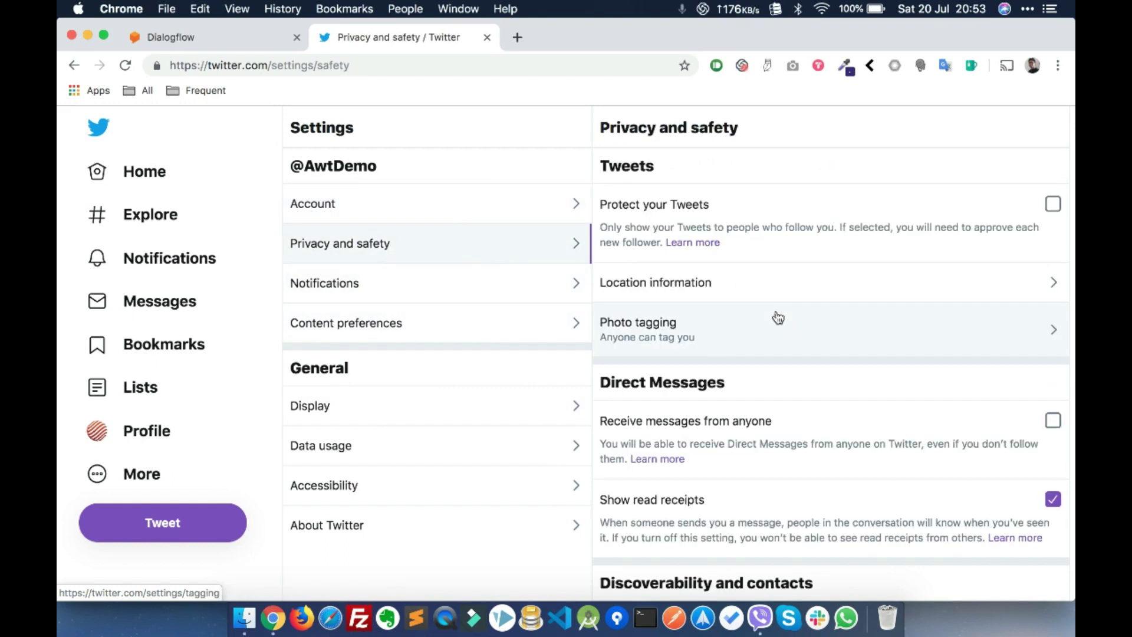
pyautogui.scroll(-3, 778, 318)
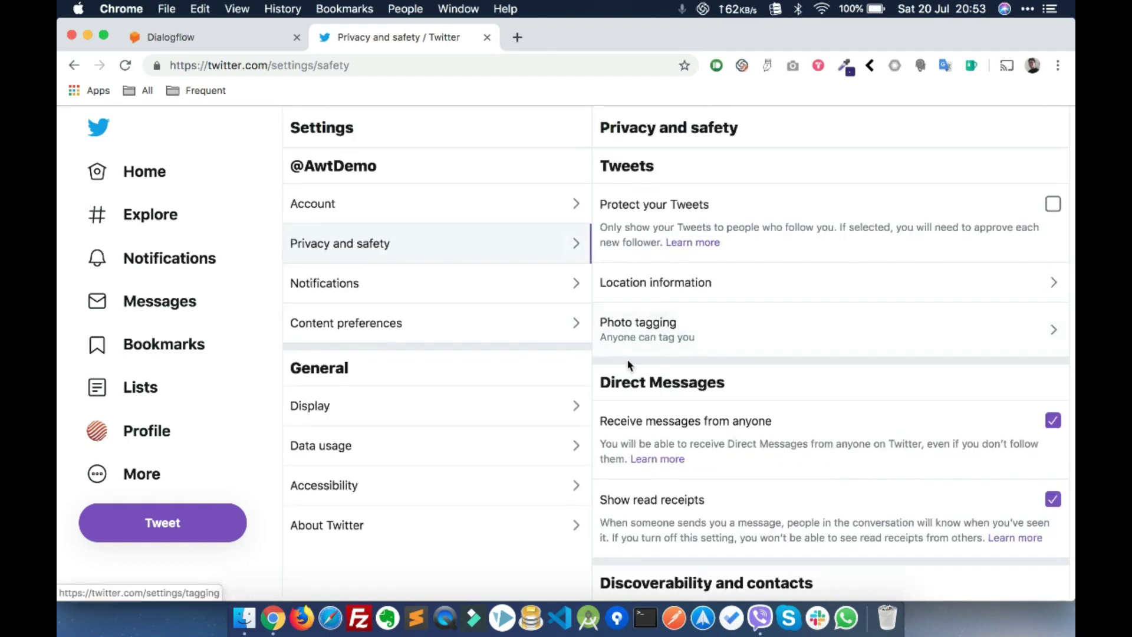
pyautogui.scroll(-5, 619, 354)
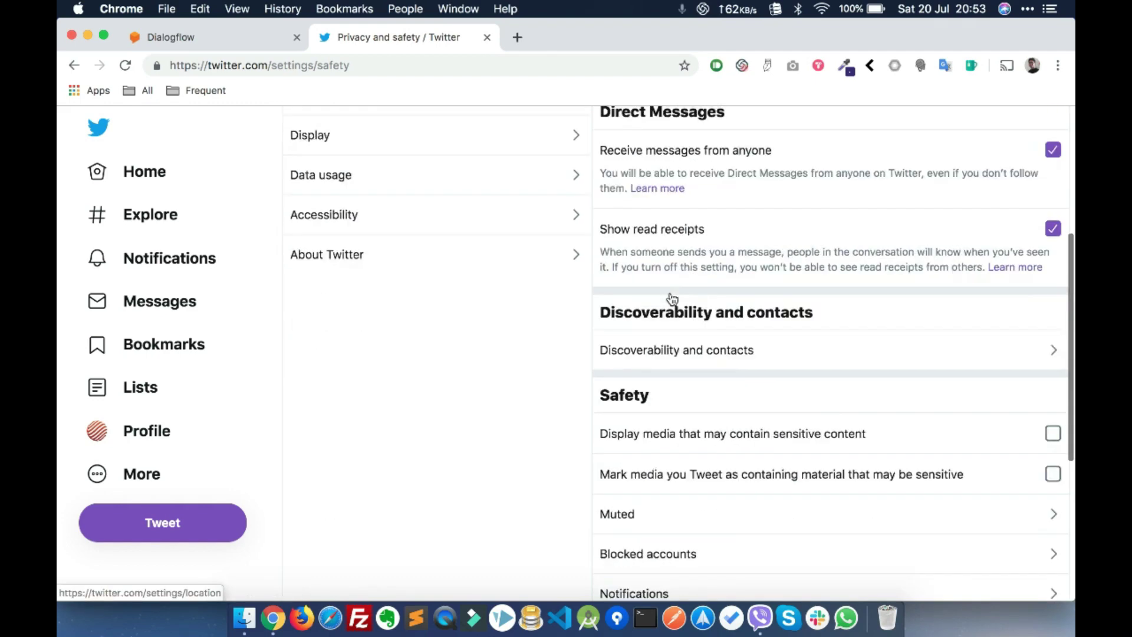
pyautogui.scroll(-3, 527, 374)
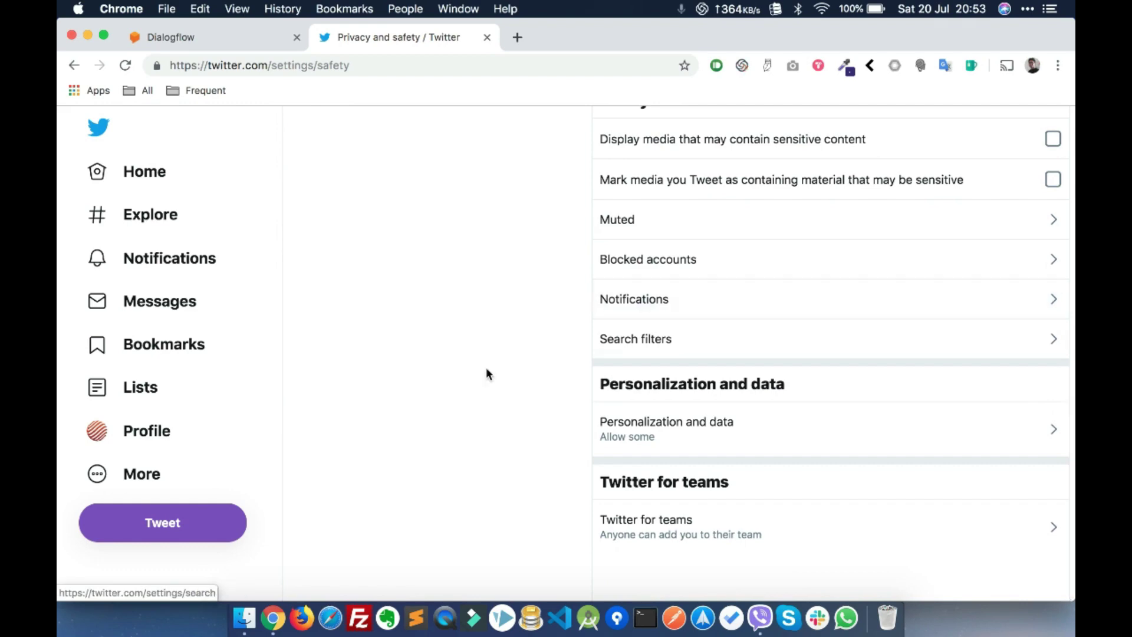
pyautogui.click(144, 172)
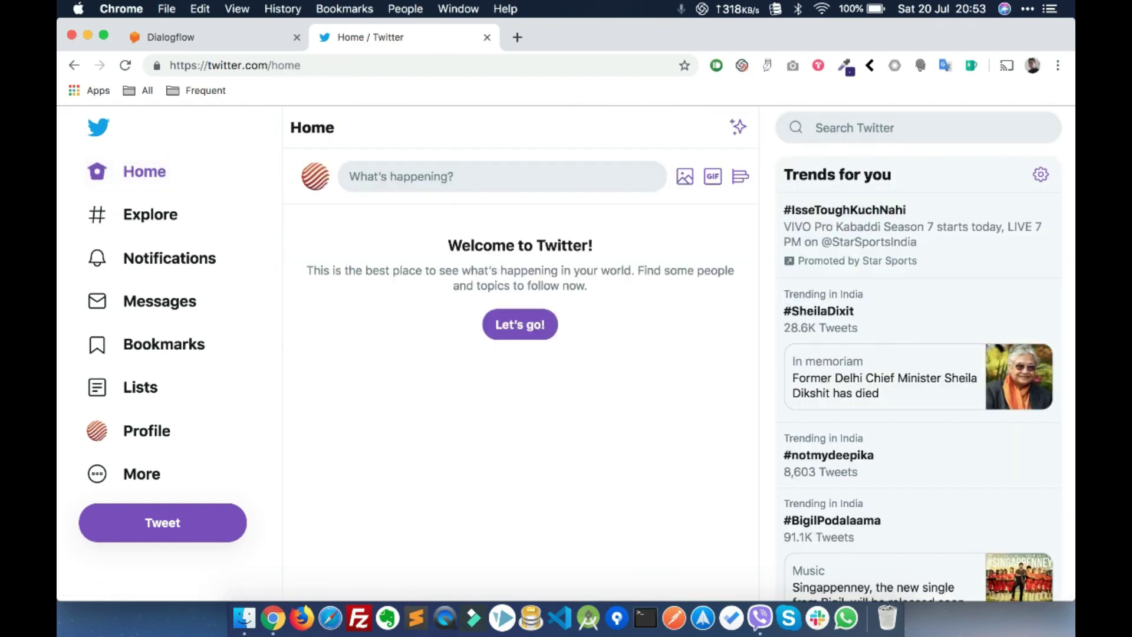
# Step: Load developer.twitter.com in a new tab and go to its Apply page
pyautogui.click(517, 38)
pyautogui.write('deve')
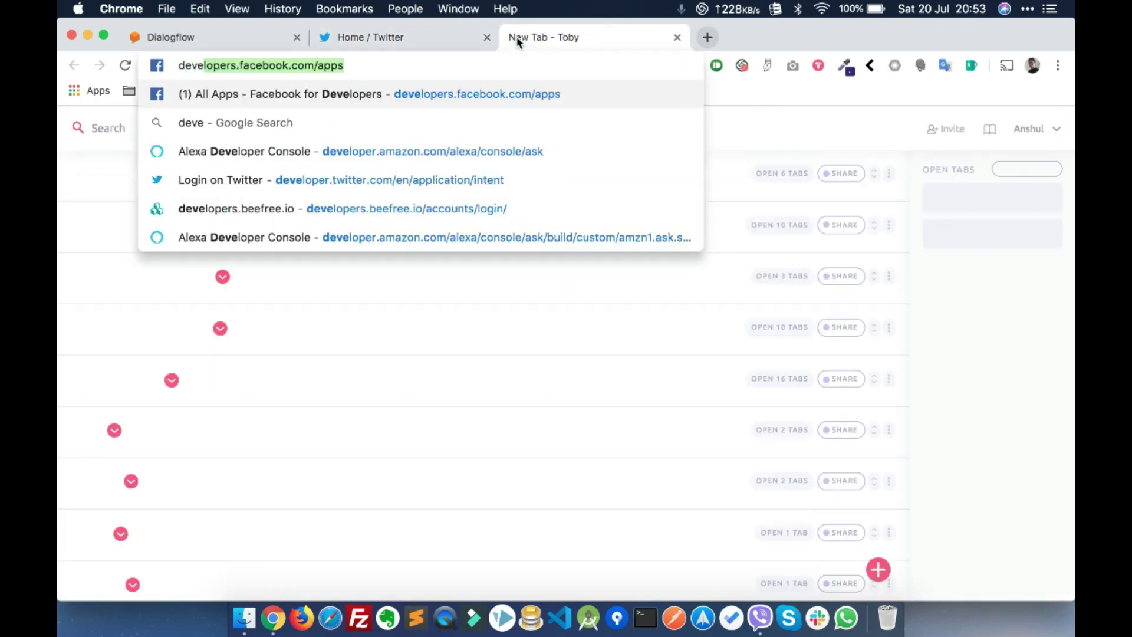
pyautogui.write('loper.tw')
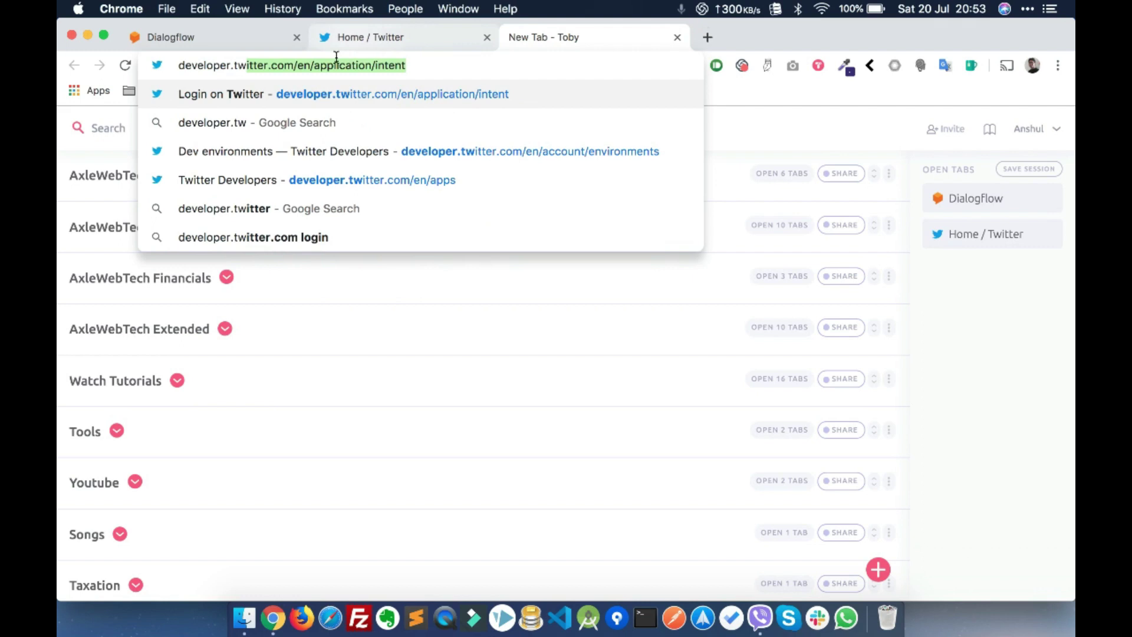
pyautogui.write('itter.com/en')
pyautogui.press('BackSpace')
pyautogui.press('BackSpace')
pyautogui.press('BackSpace')
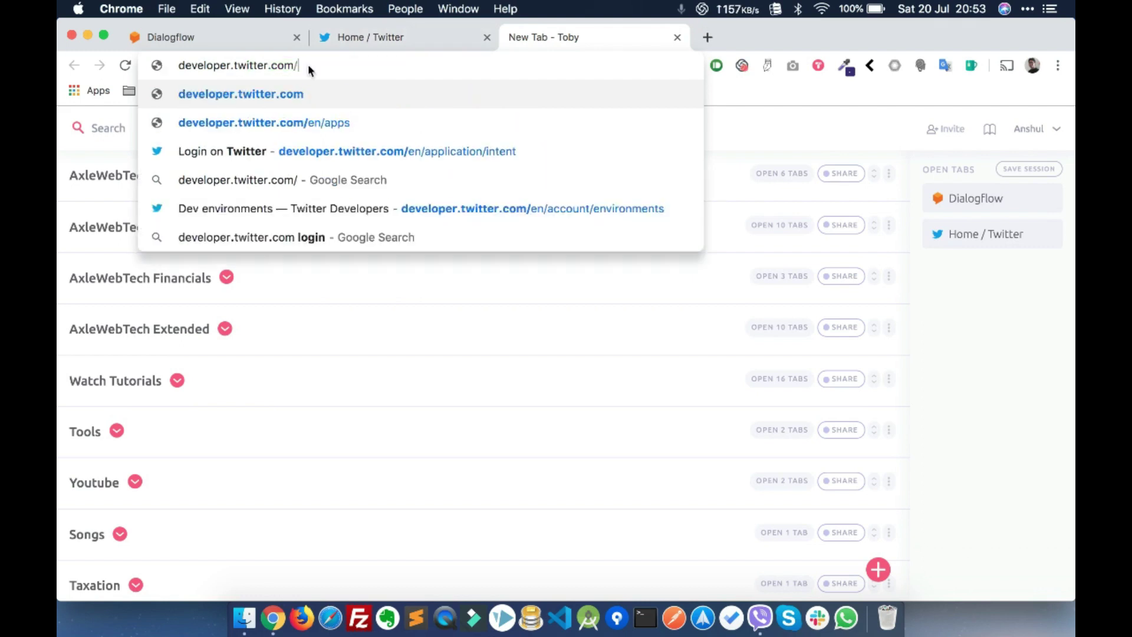
pyautogui.press('Return')
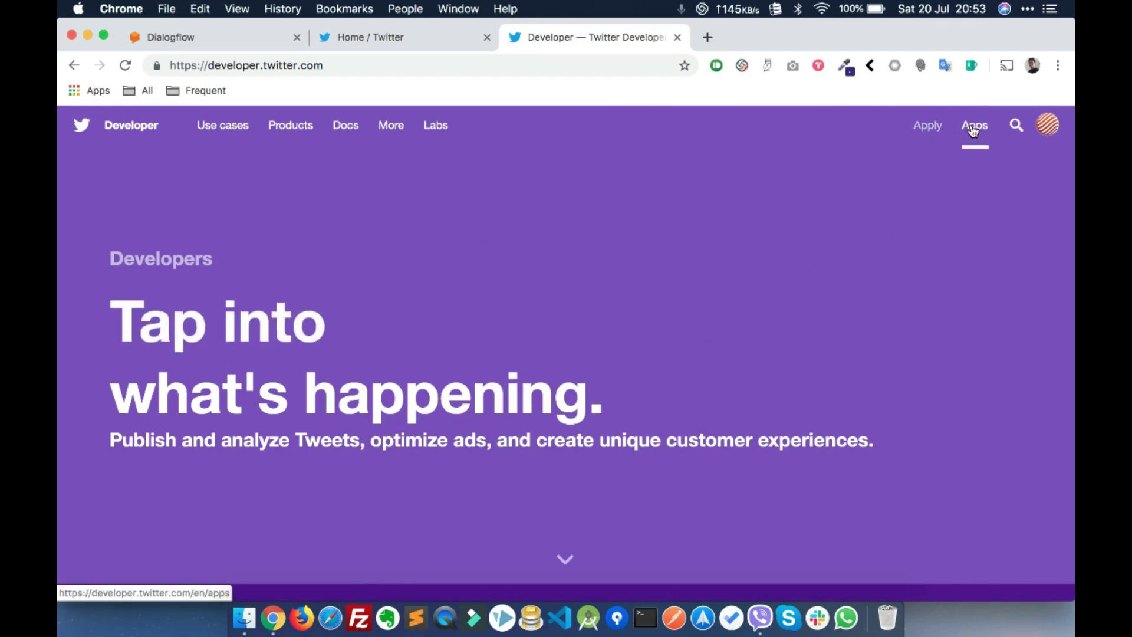
pyautogui.click(928, 125)
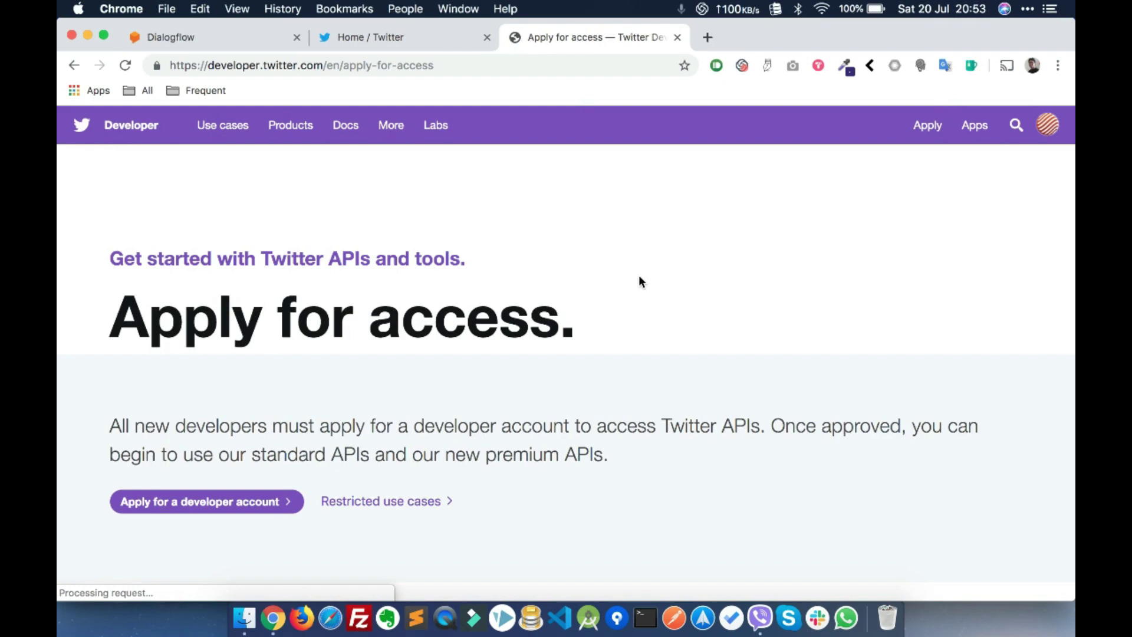
pyautogui.scroll(-3, 639, 275)
# Step: Start a developer account application with 'Making a bot' as the primary reason
pyautogui.click(203, 400)
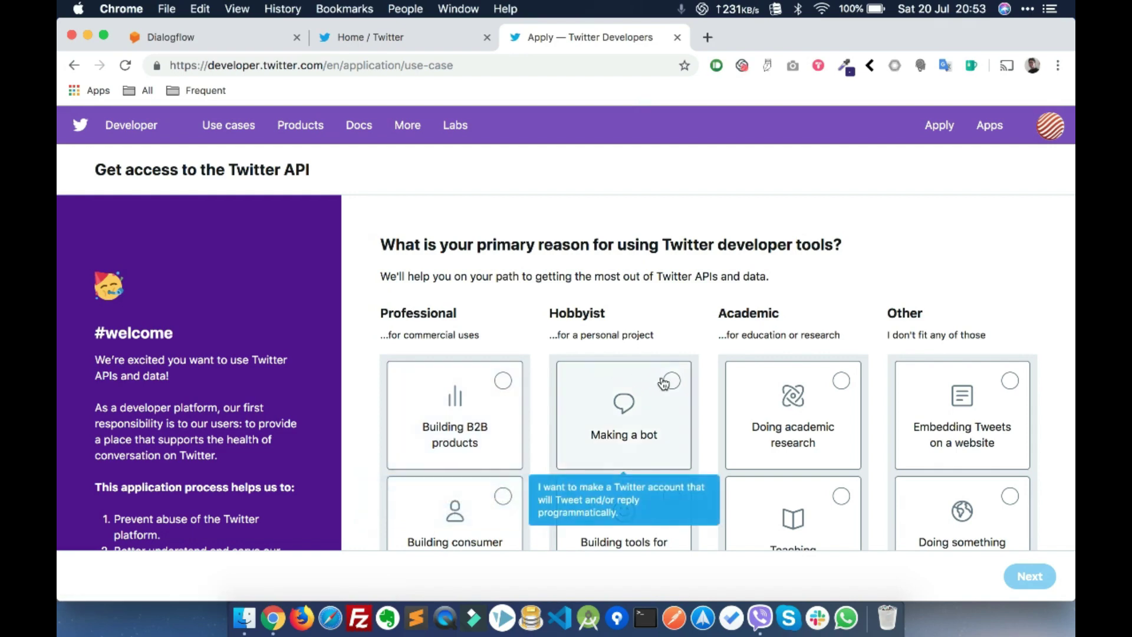
pyautogui.scroll(-2, 623, 407)
pyautogui.click(672, 325)
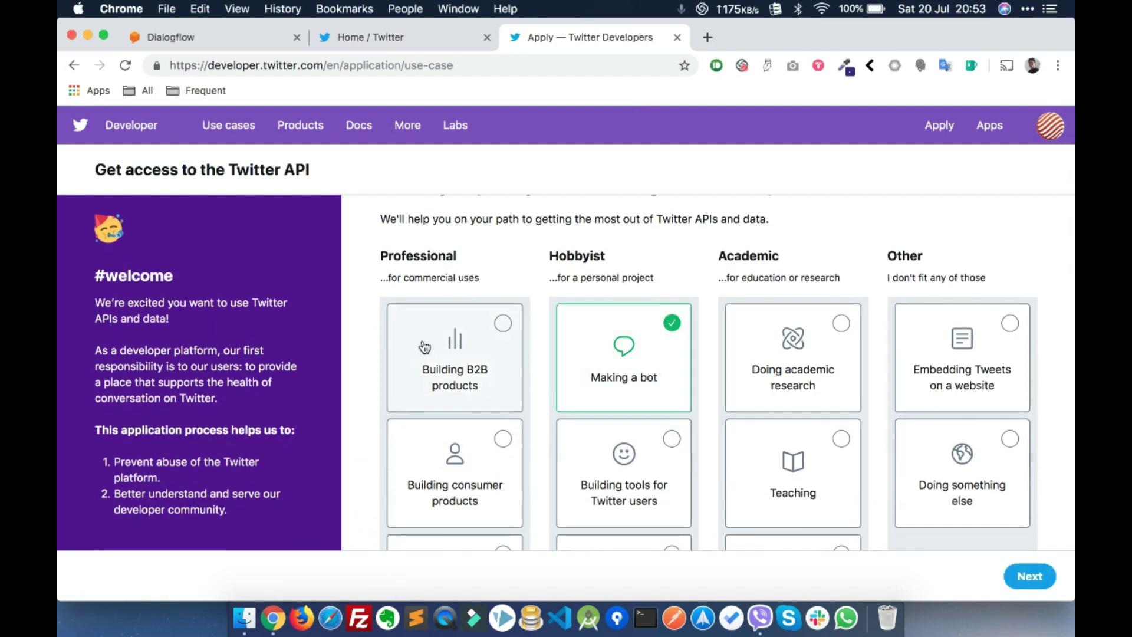
pyautogui.scroll(-3, 714, 318)
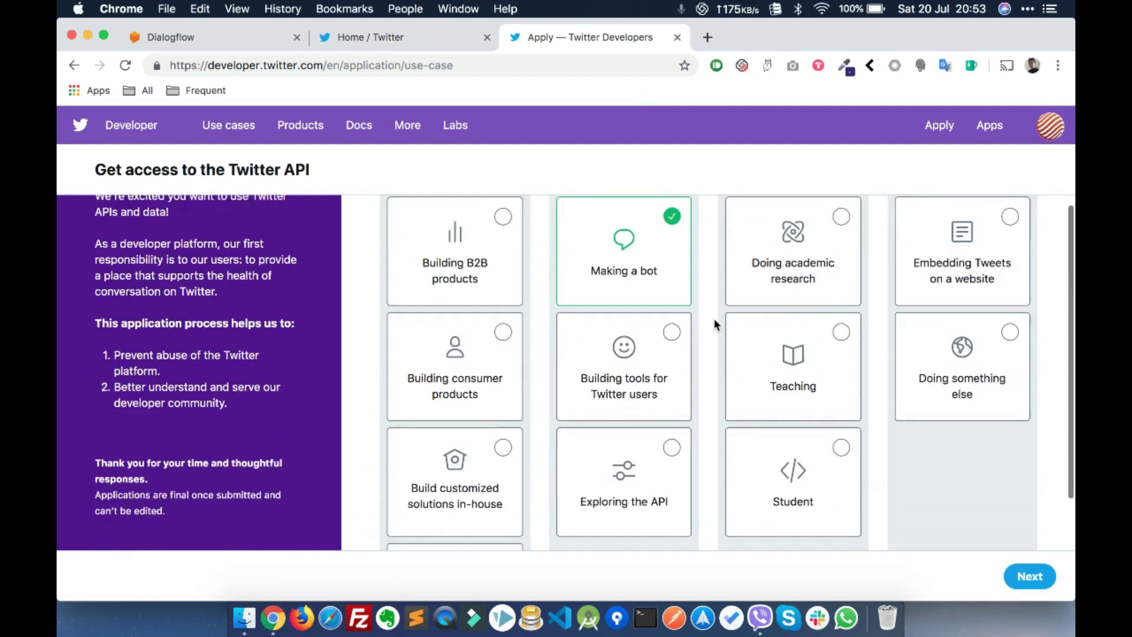
pyautogui.scroll(-1, 715, 319)
pyautogui.click(1029, 576)
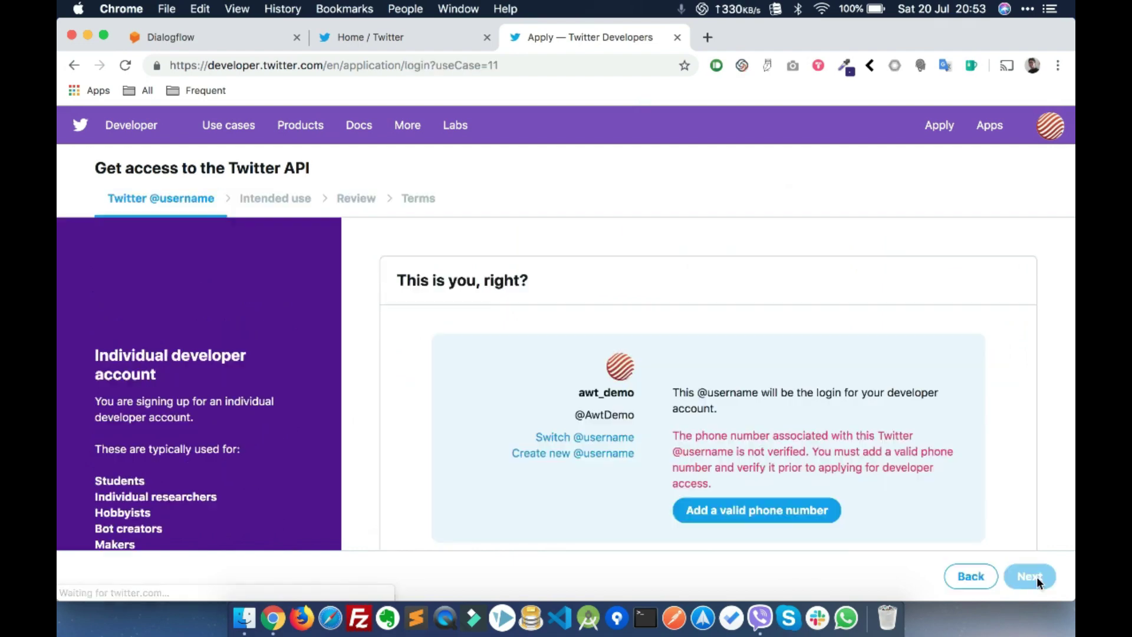
pyautogui.scroll(-2, 868, 435)
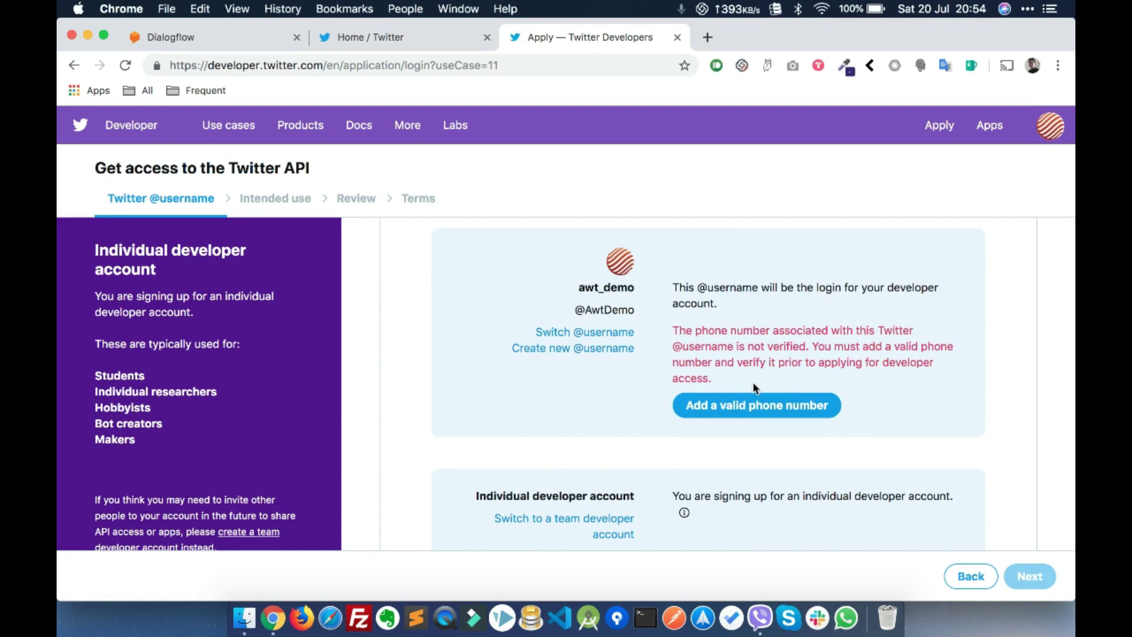
# Step: Verify the account's India phone number using the SMS verification code
pyautogui.click(753, 413)
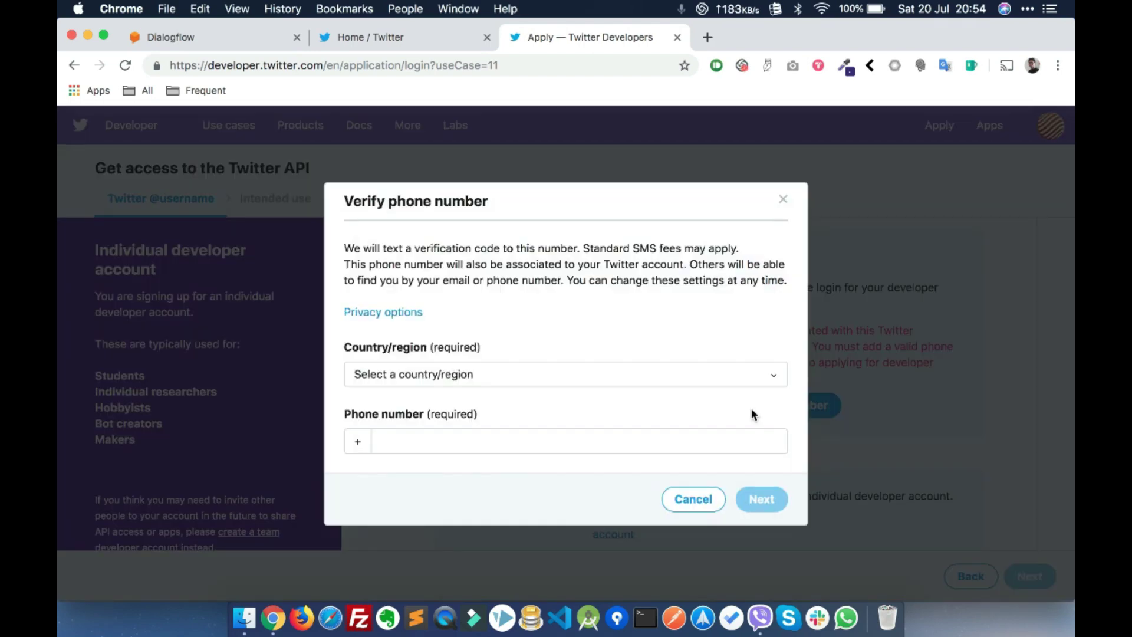
pyautogui.click(510, 376)
pyautogui.write('in')
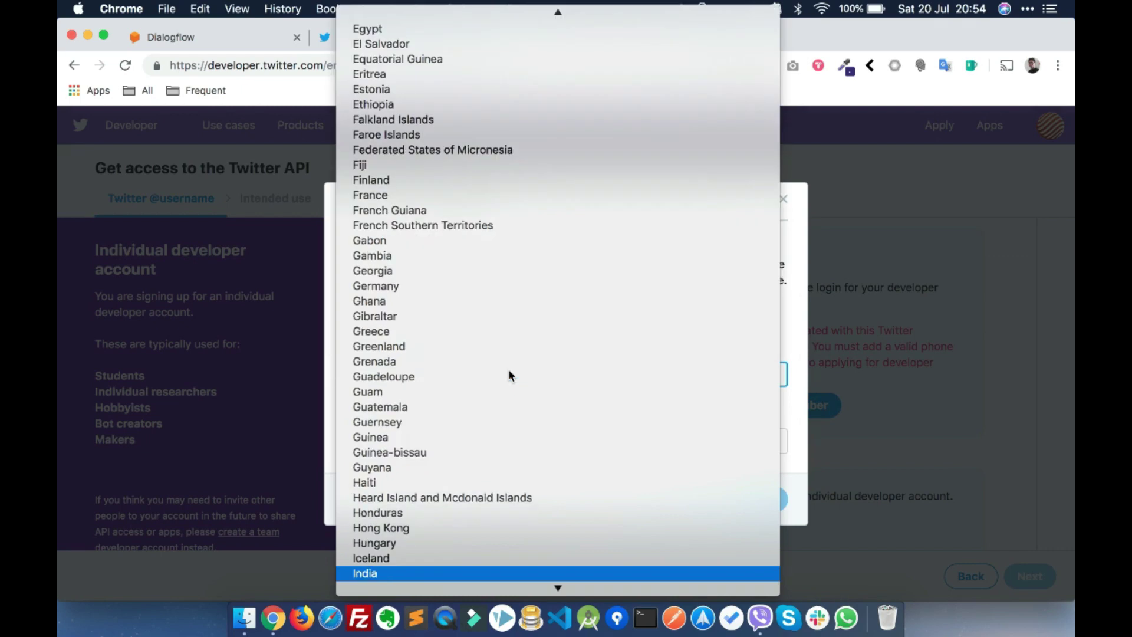
pyautogui.press('Return')
pyautogui.click(449, 440)
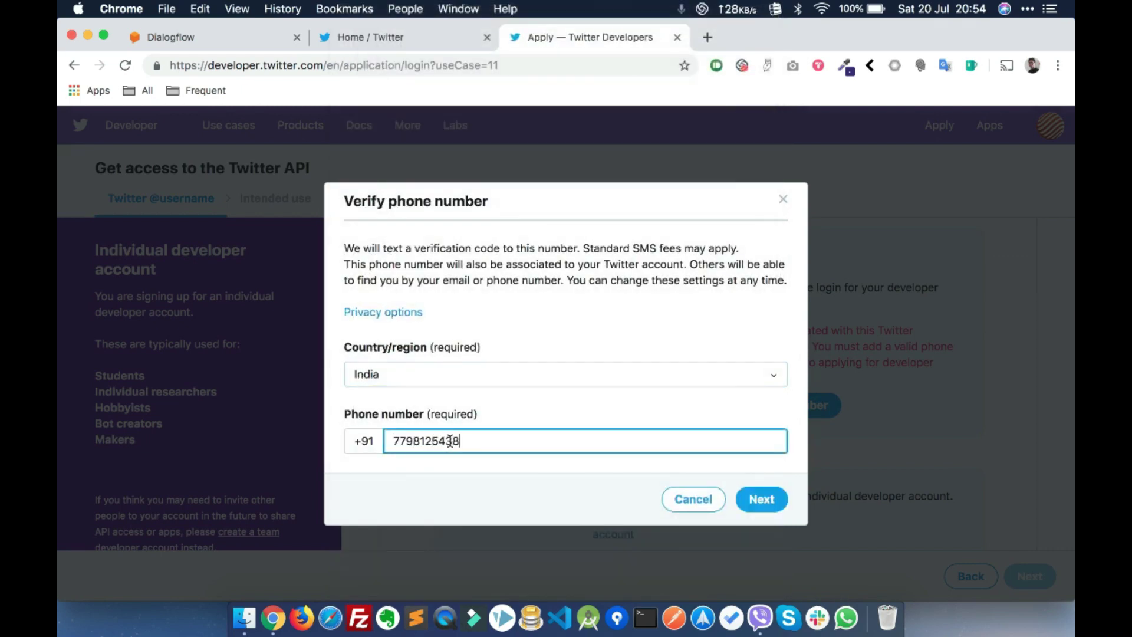
pyautogui.click(761, 499)
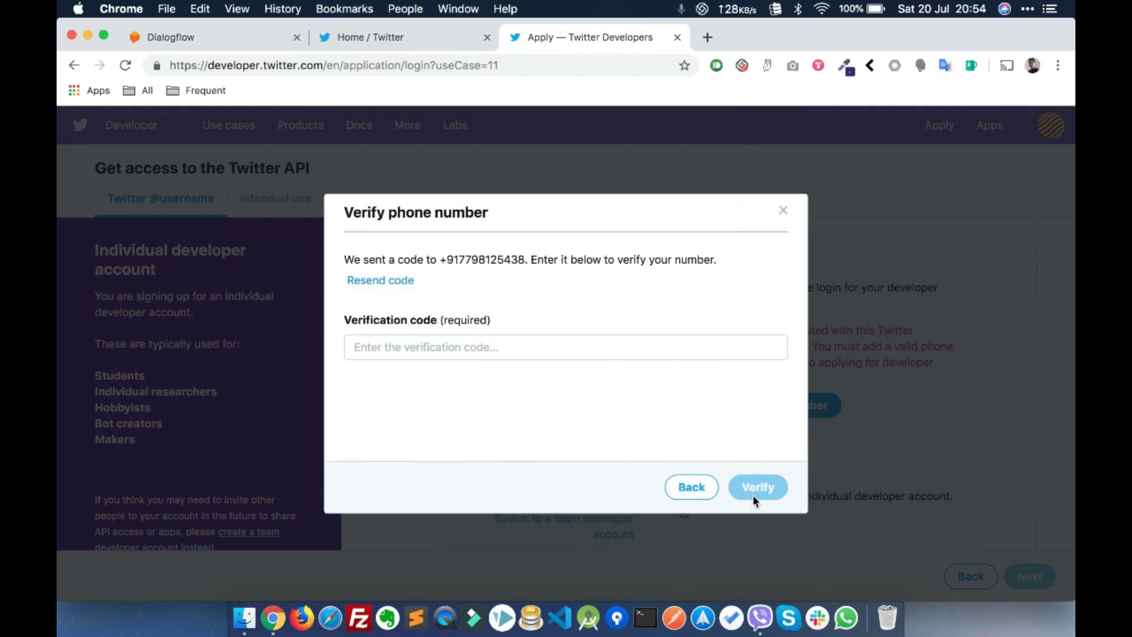
pyautogui.click(493, 347)
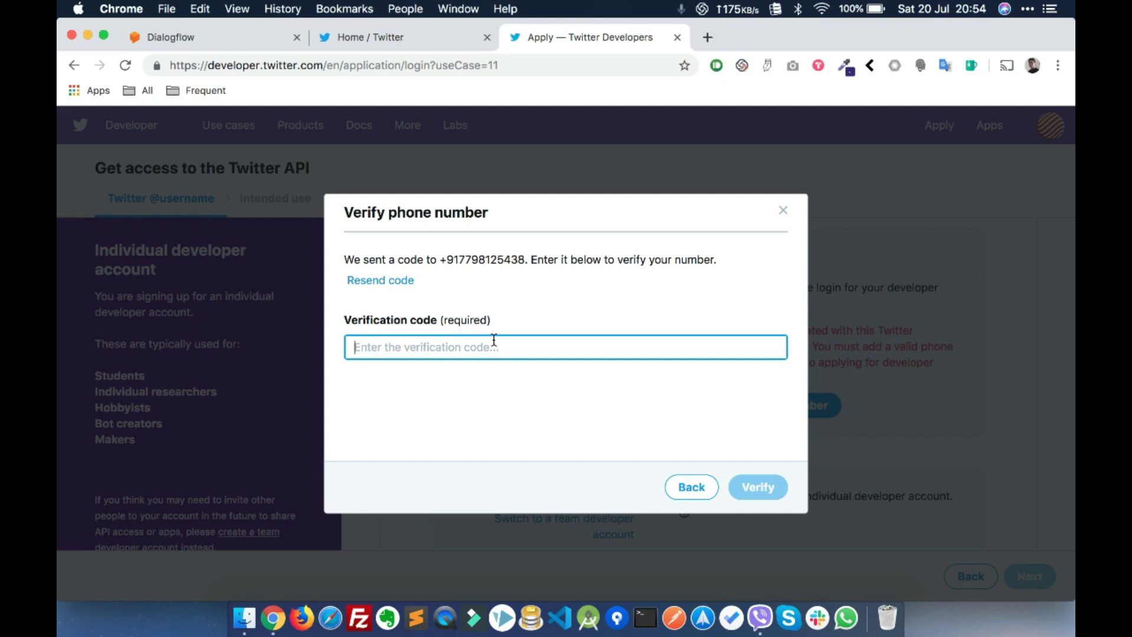
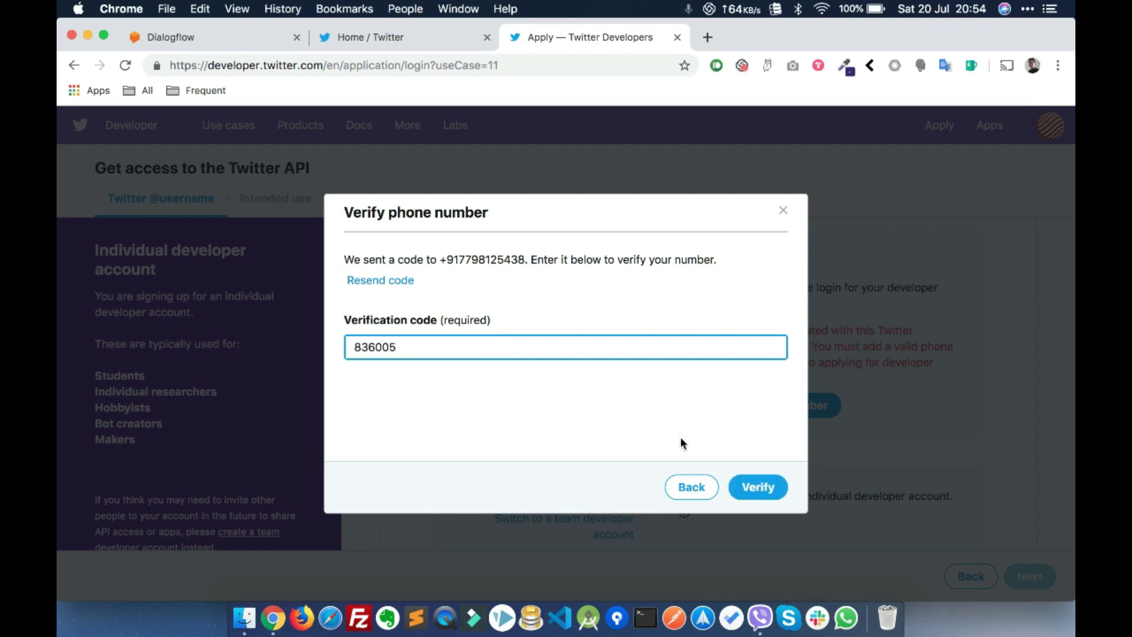
pyautogui.click(757, 487)
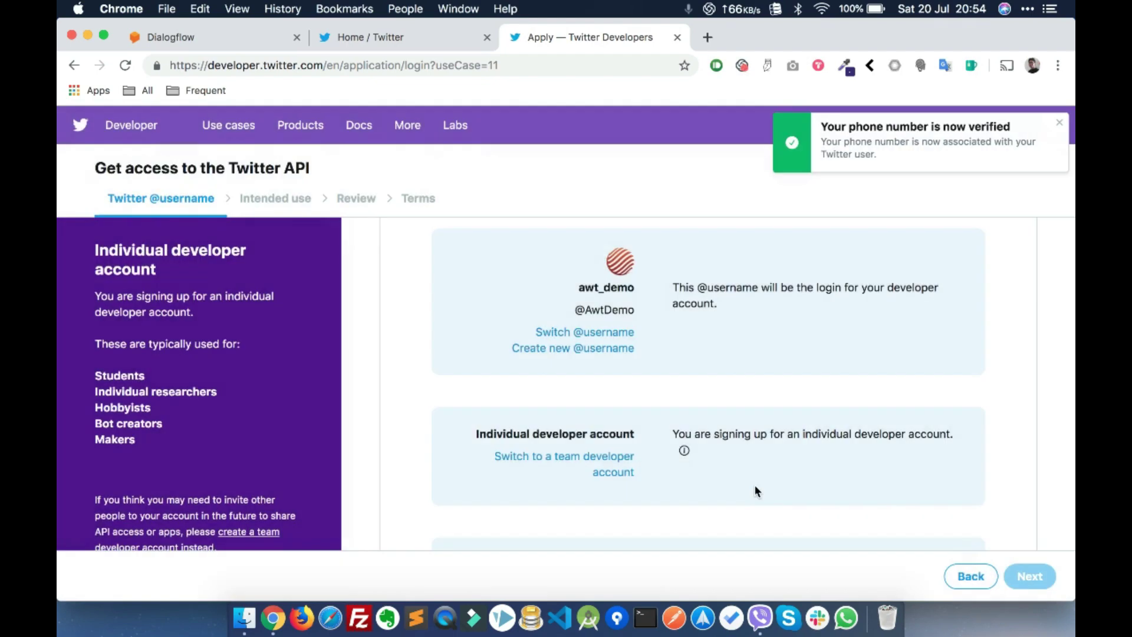
pyautogui.scroll(-2, 754, 485)
pyautogui.scroll(-1, 752, 481)
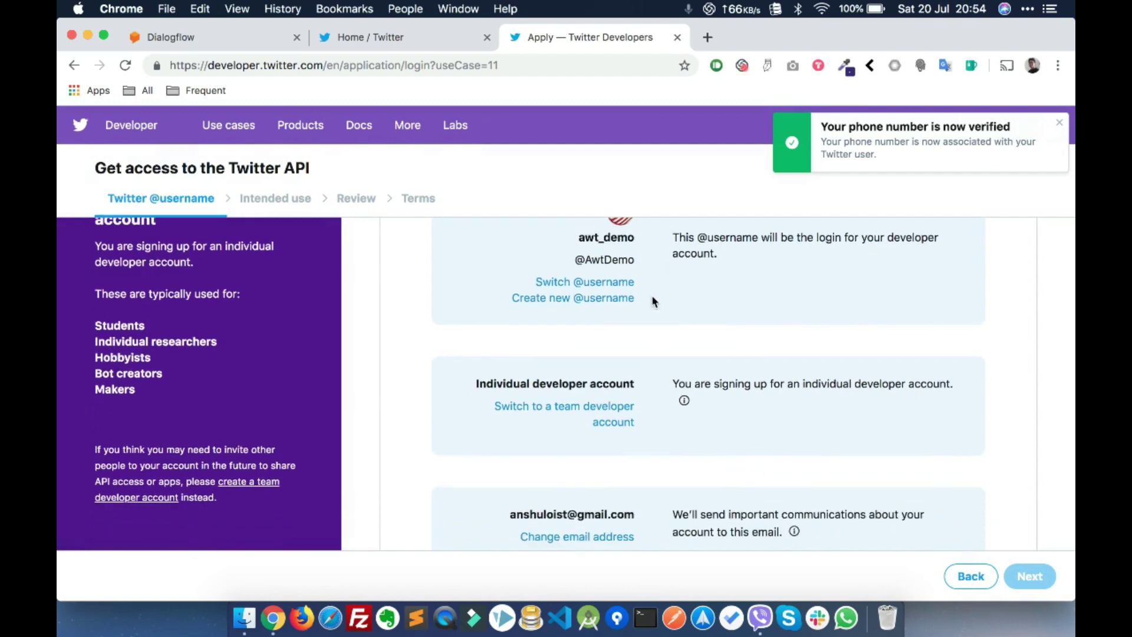
pyautogui.scroll(3, 652, 295)
# Step: Confirm country of residence India and account name 'Axlewebtech Demo' on the account details step
pyautogui.moveTo(579, 299); pyautogui.dragTo(634, 301)
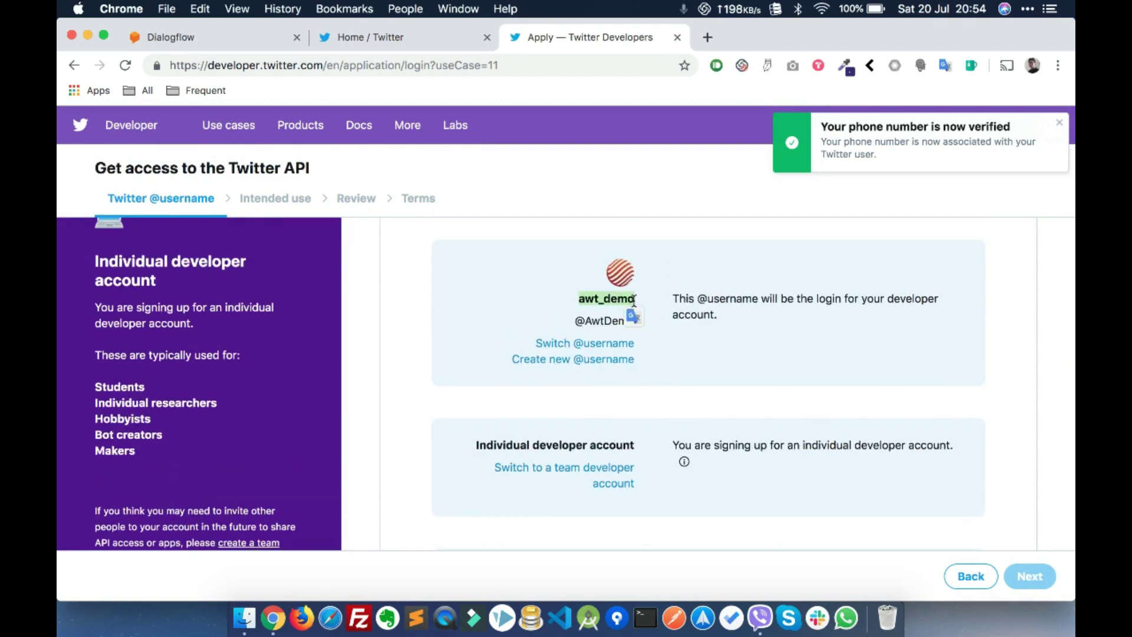
pyautogui.click(686, 292)
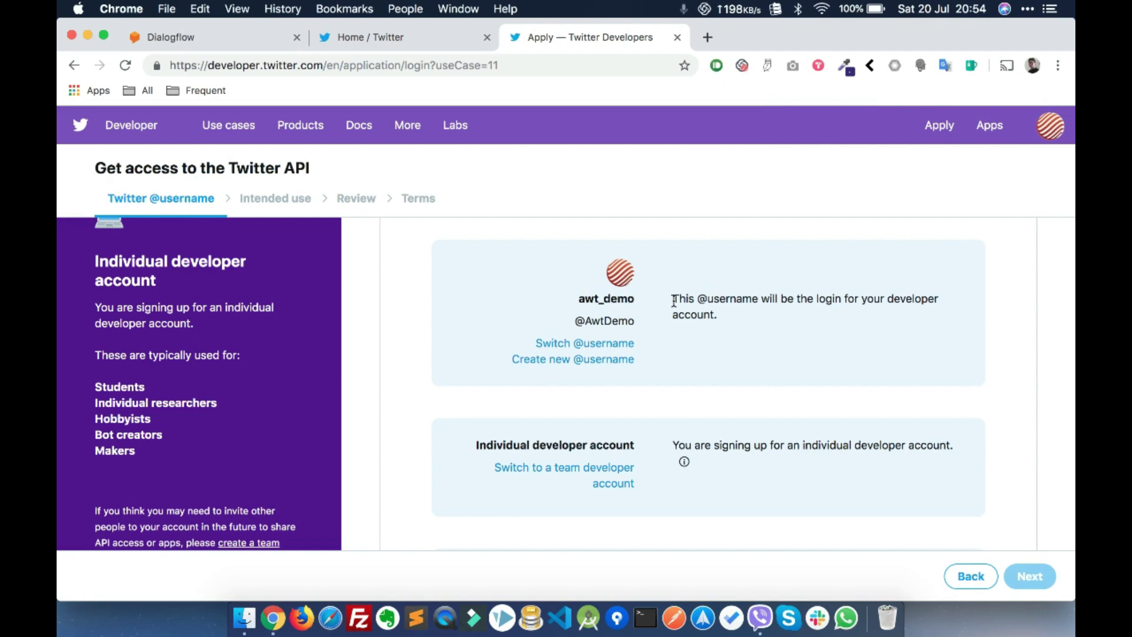
pyautogui.scroll(-3, 708, 416)
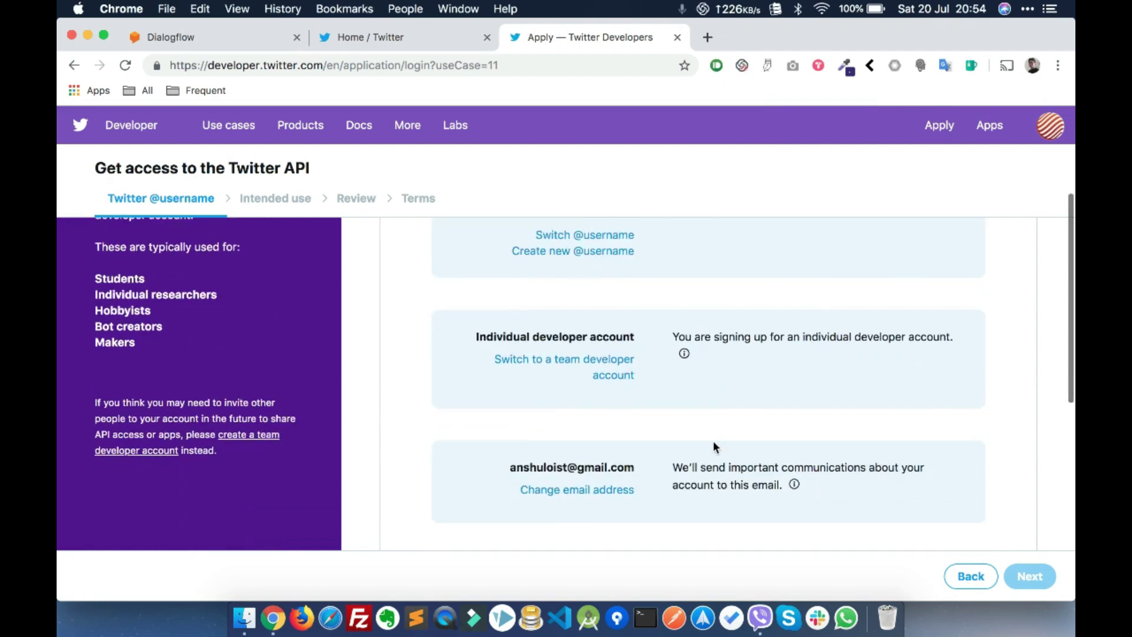
pyautogui.scroll(4, 713, 441)
pyautogui.scroll(-2, 732, 382)
pyautogui.scroll(-2, 731, 383)
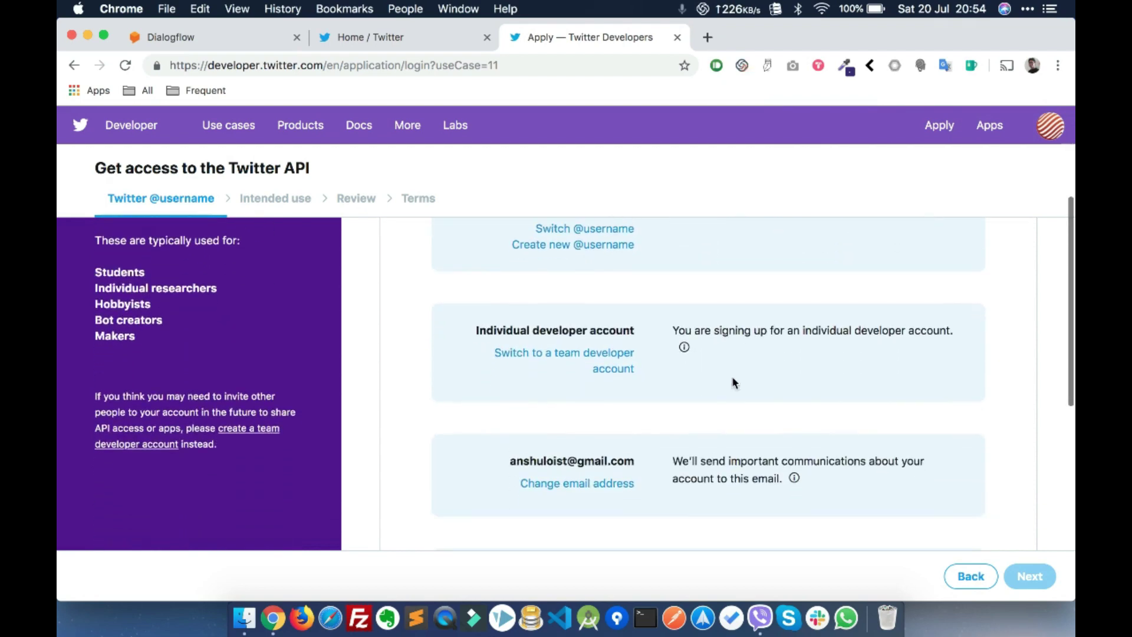
pyautogui.scroll(-1, 731, 382)
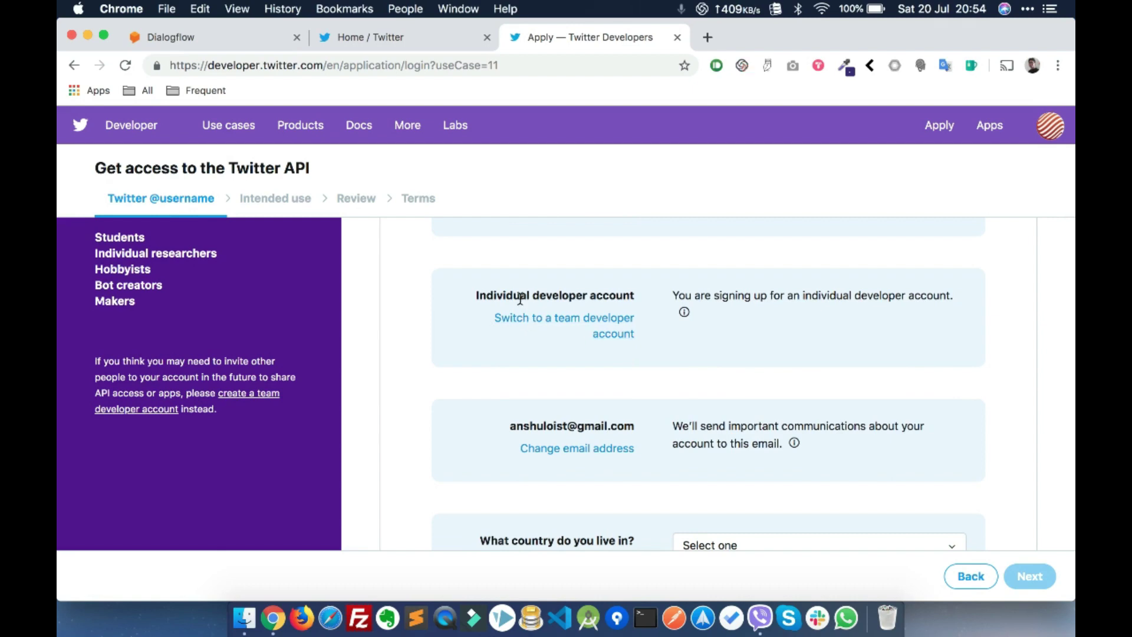
pyautogui.scroll(-3, 713, 345)
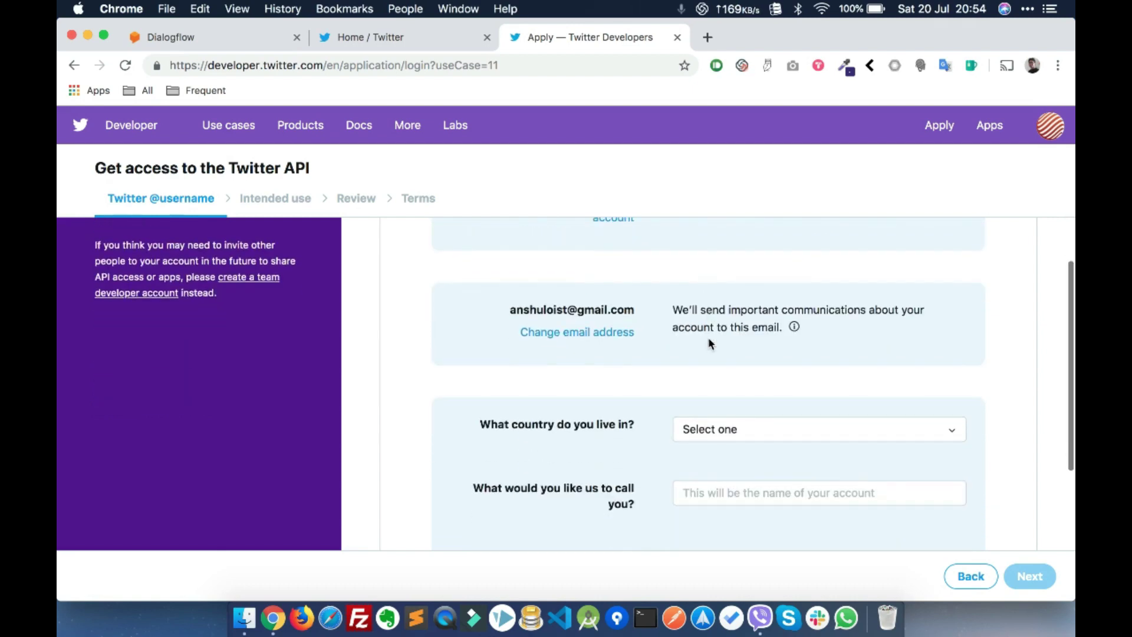
pyautogui.scroll(-2, 812, 349)
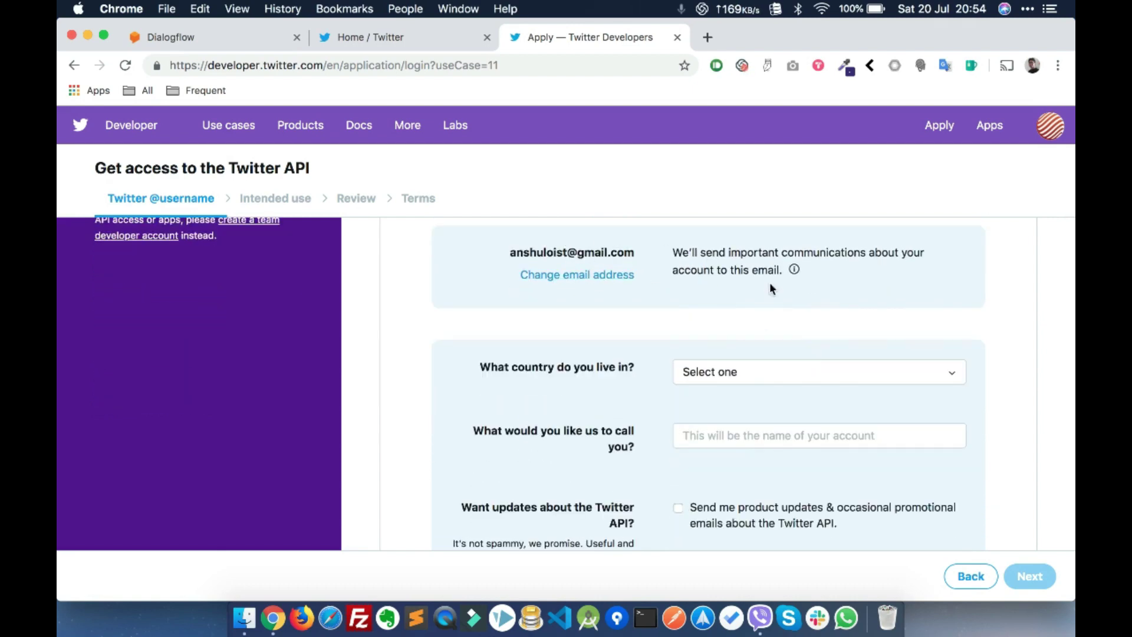
pyautogui.scroll(-3, 761, 309)
pyautogui.scroll(-3, 753, 330)
pyautogui.scroll(3, 722, 331)
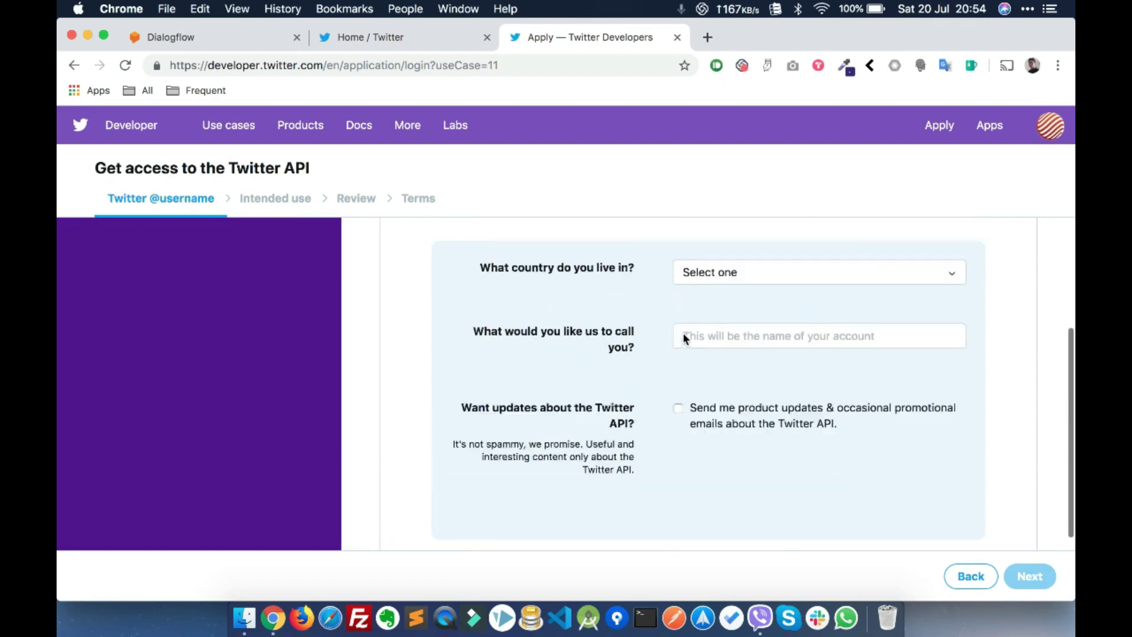
pyautogui.scroll(3, 682, 332)
pyautogui.click(725, 391)
pyautogui.write('ind')
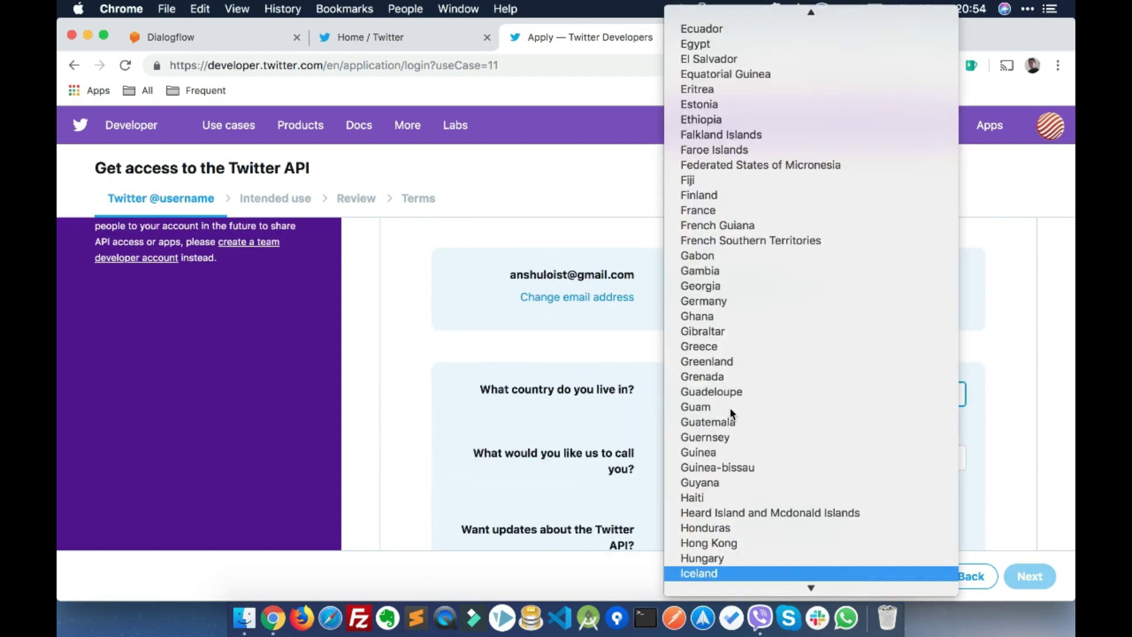
pyautogui.press('Return')
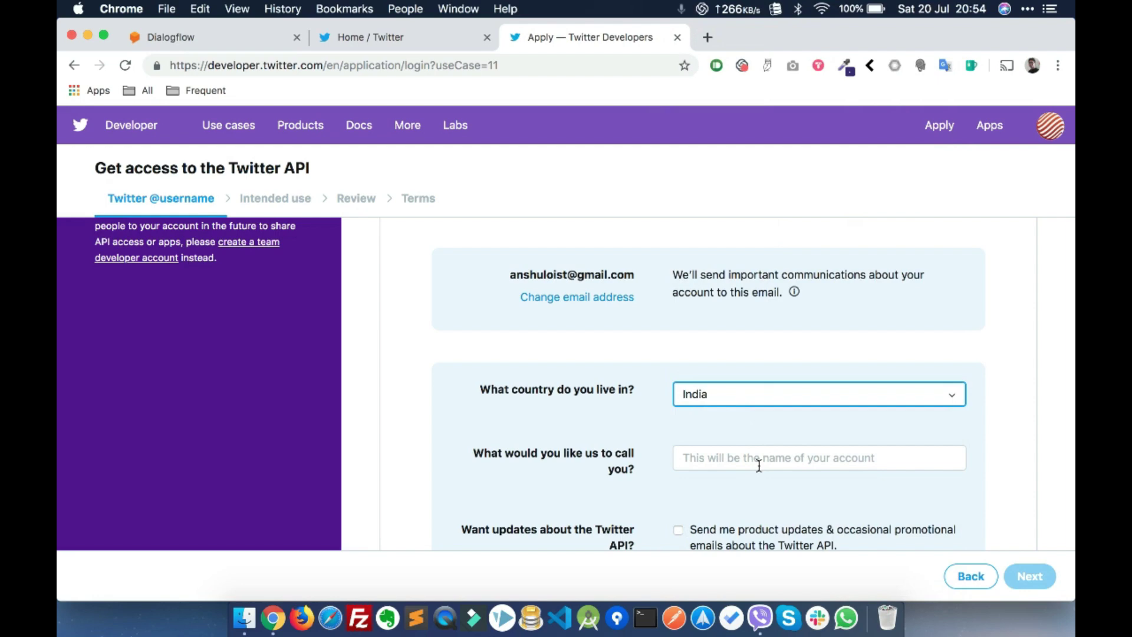
pyautogui.click(758, 466)
pyautogui.write('AE')
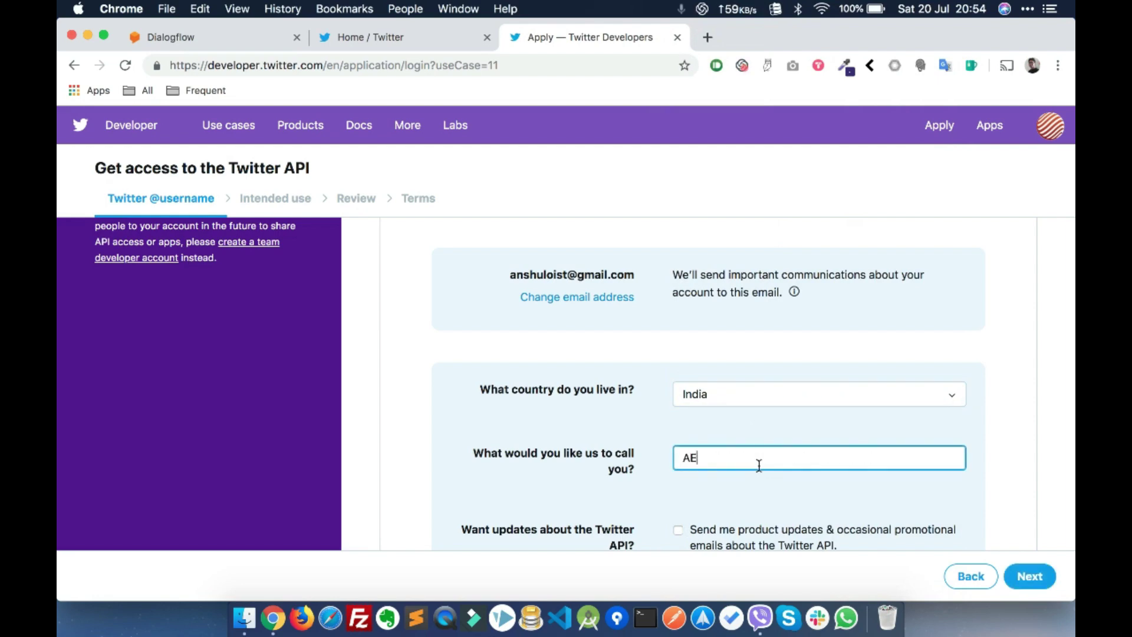
pyautogui.write('T')
pyautogui.write('ewe')
pyautogui.write('btech ')
pyautogui.write('Demo')
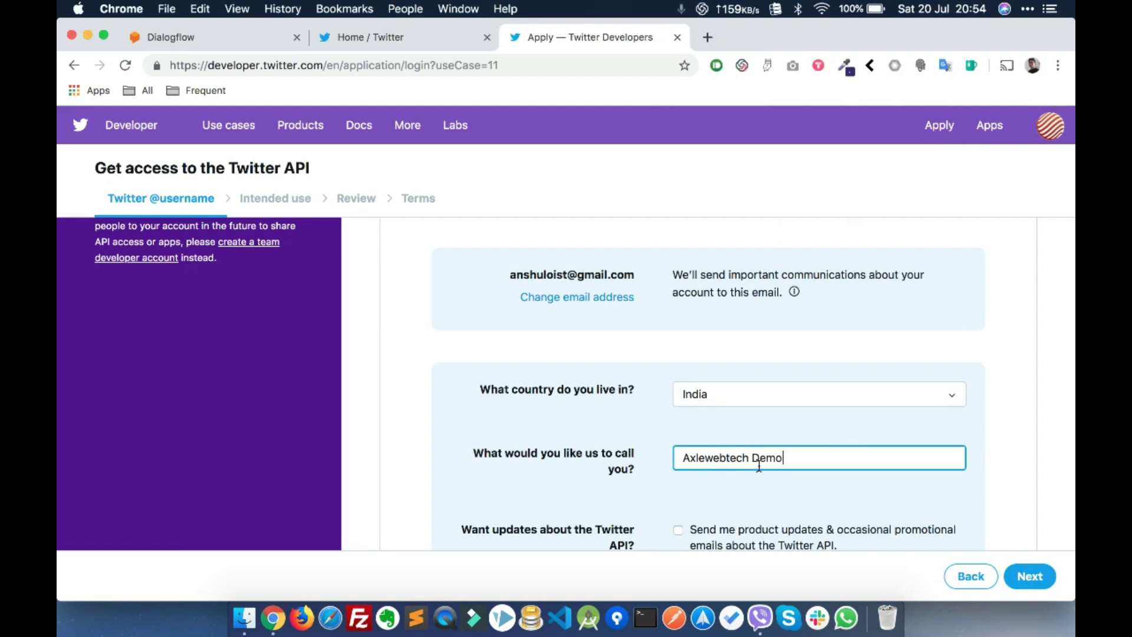
pyautogui.scroll(-3, 759, 466)
# Step: Describe the intended use as demo Dialogflow chatbots for educational purposes
pyautogui.click(1030, 575)
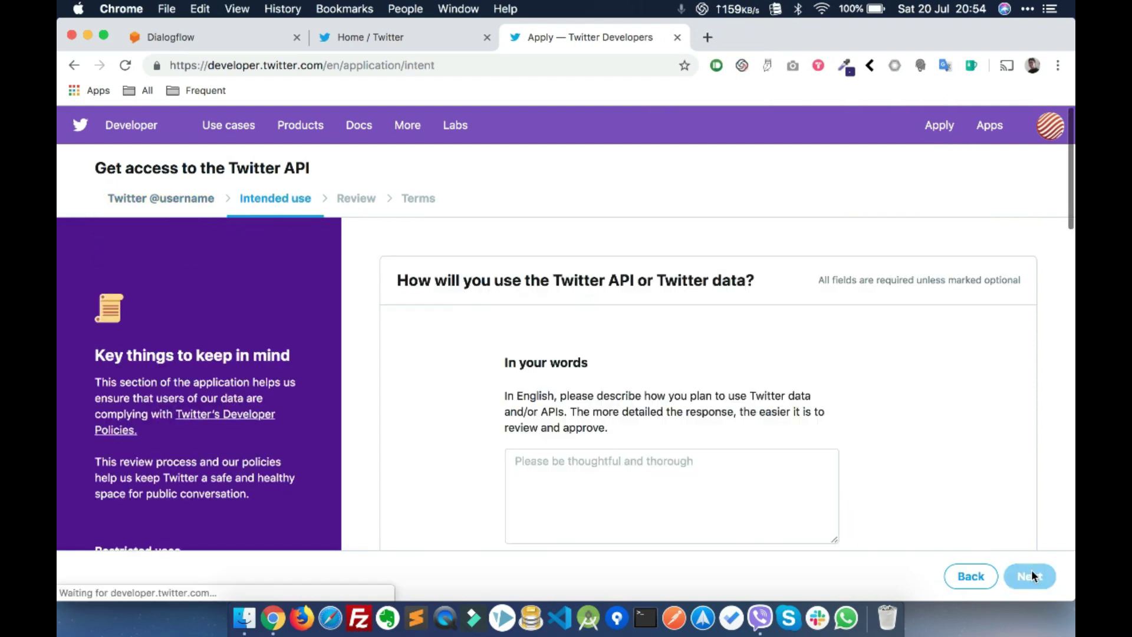
pyautogui.scroll(-3, 845, 390)
pyautogui.click(620, 360)
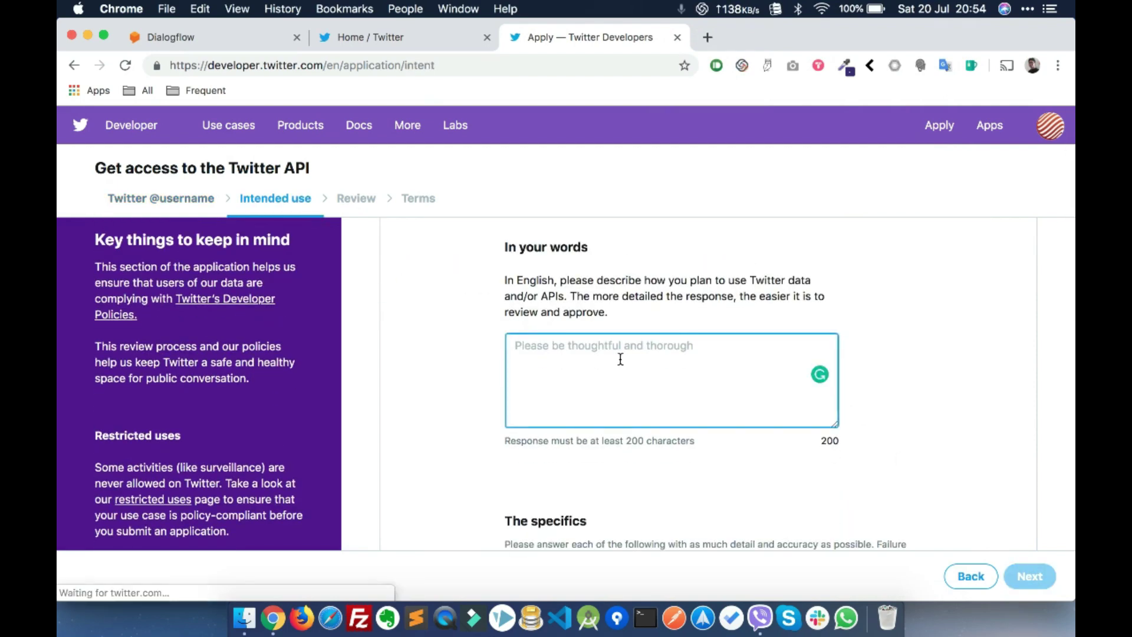
pyautogui.scroll(-1, 619, 359)
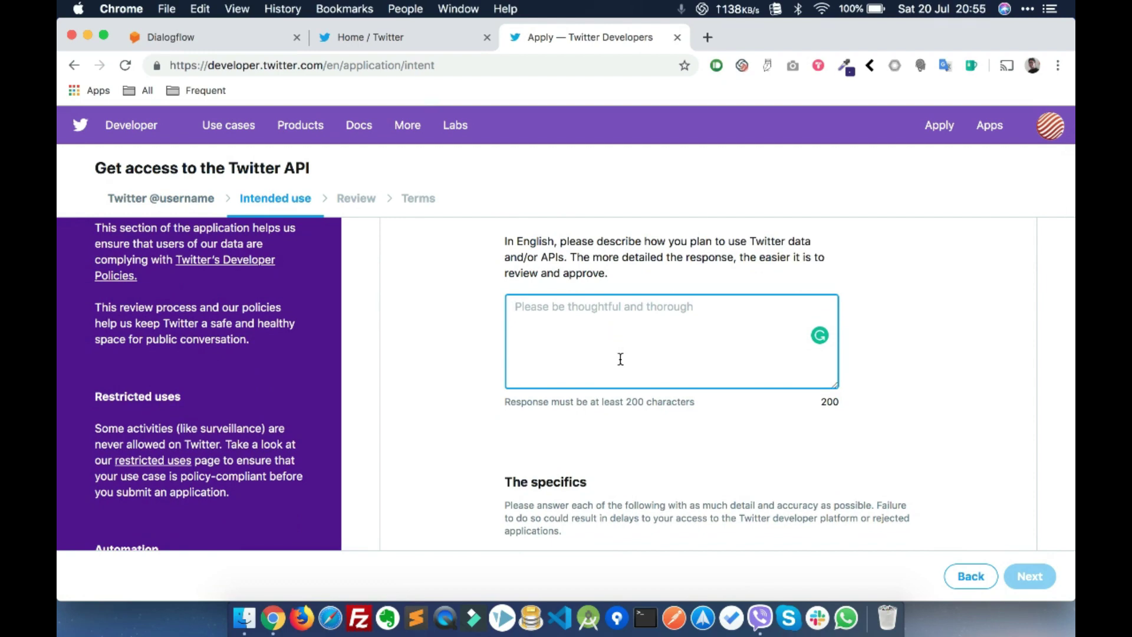
pyautogui.write('This ')
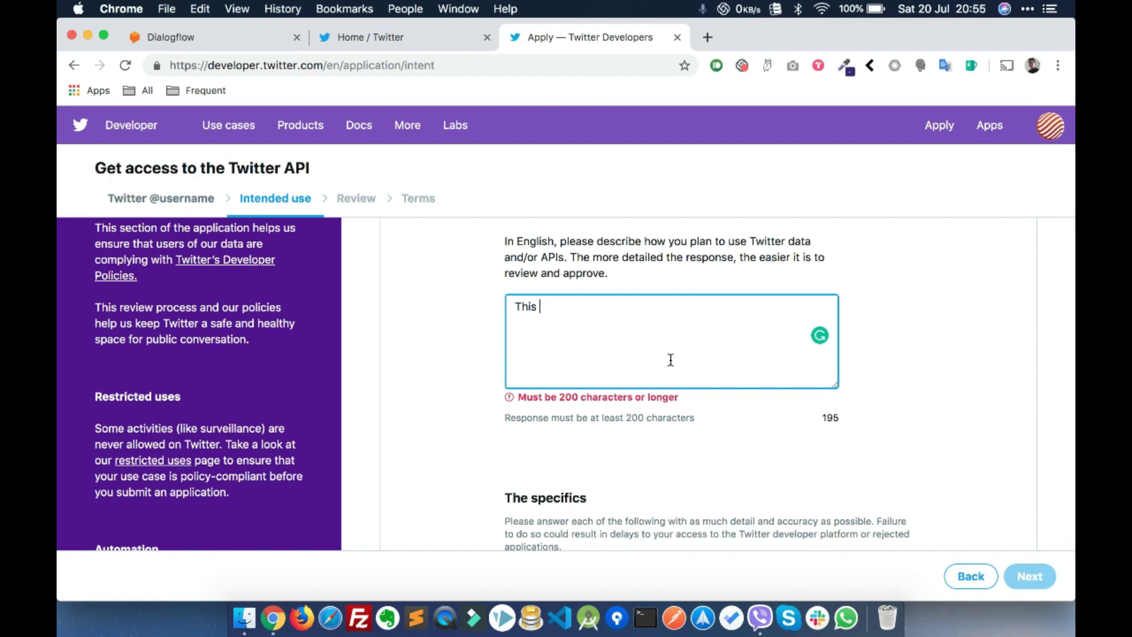
pyautogui.write('bo')
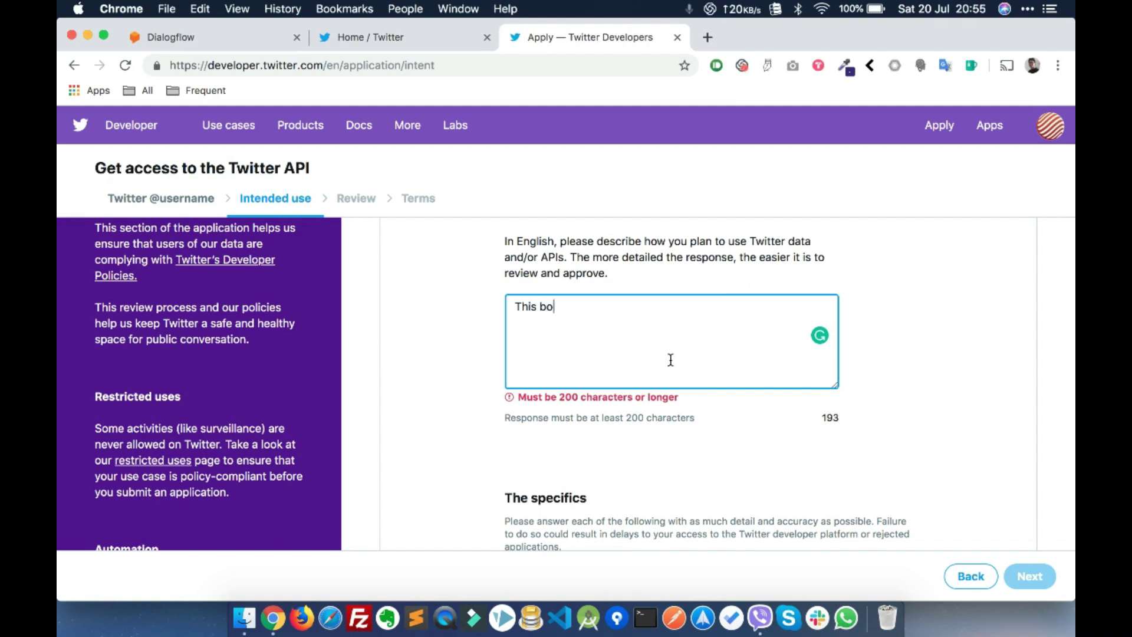
pyautogui.write('t will be us')
pyautogui.write('ed for demo po')
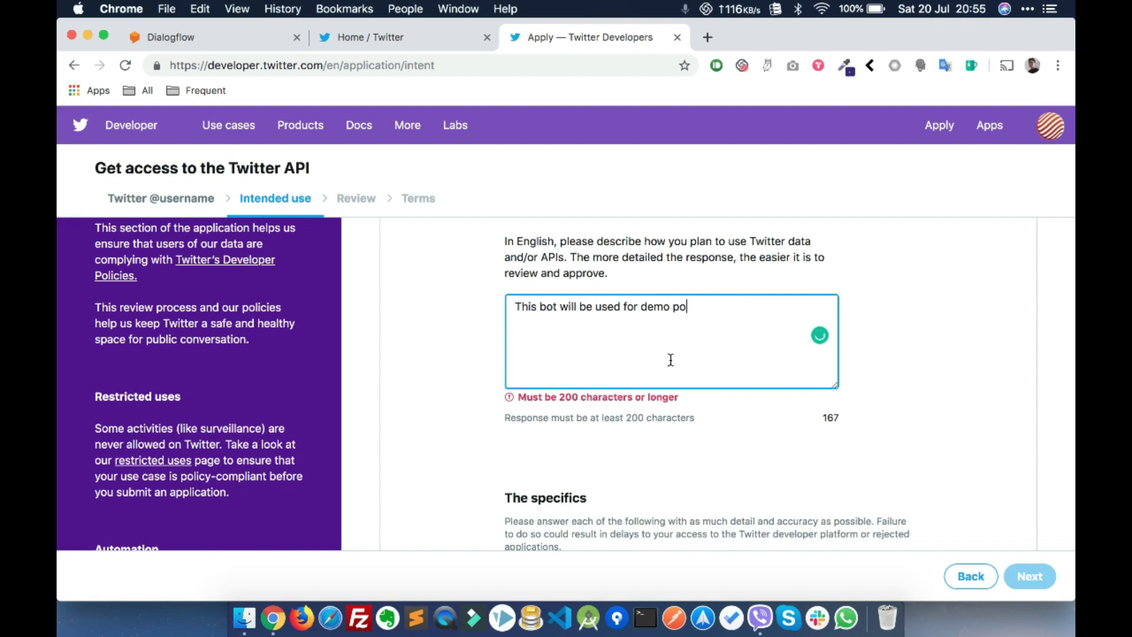
pyautogui.press('BackSpace')
pyautogui.write('up')
pyautogui.press('BackSpace')
pyautogui.write('rpose')
pyautogui.write('ss')
pyautogui.press('BackSpace')
pyautogui.write('We will cr')
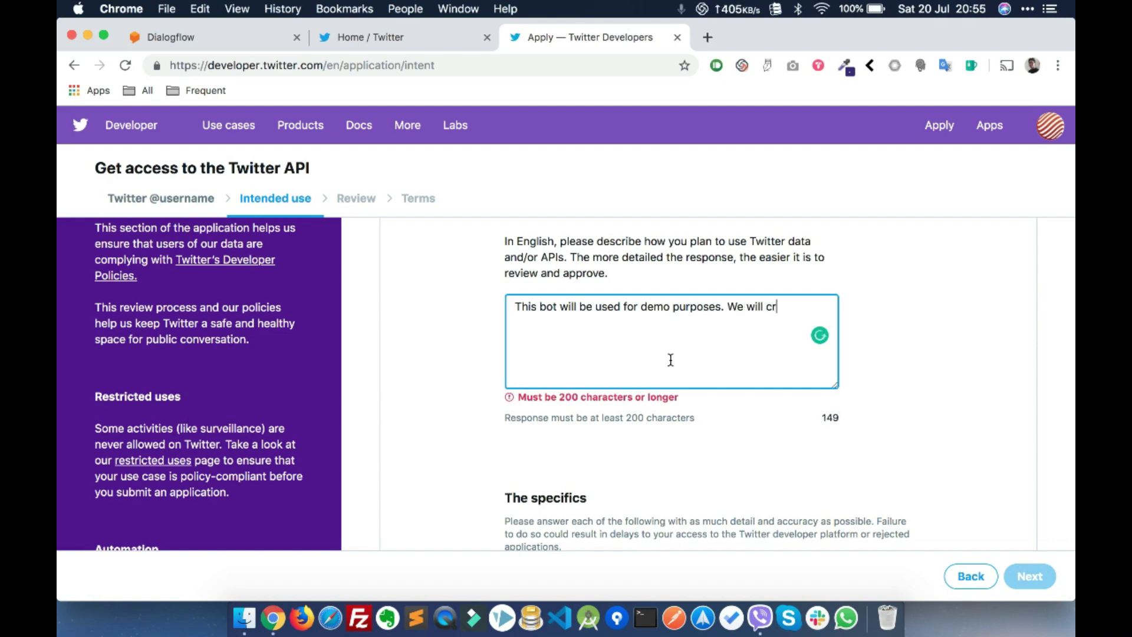
pyautogui.write('eatetw')
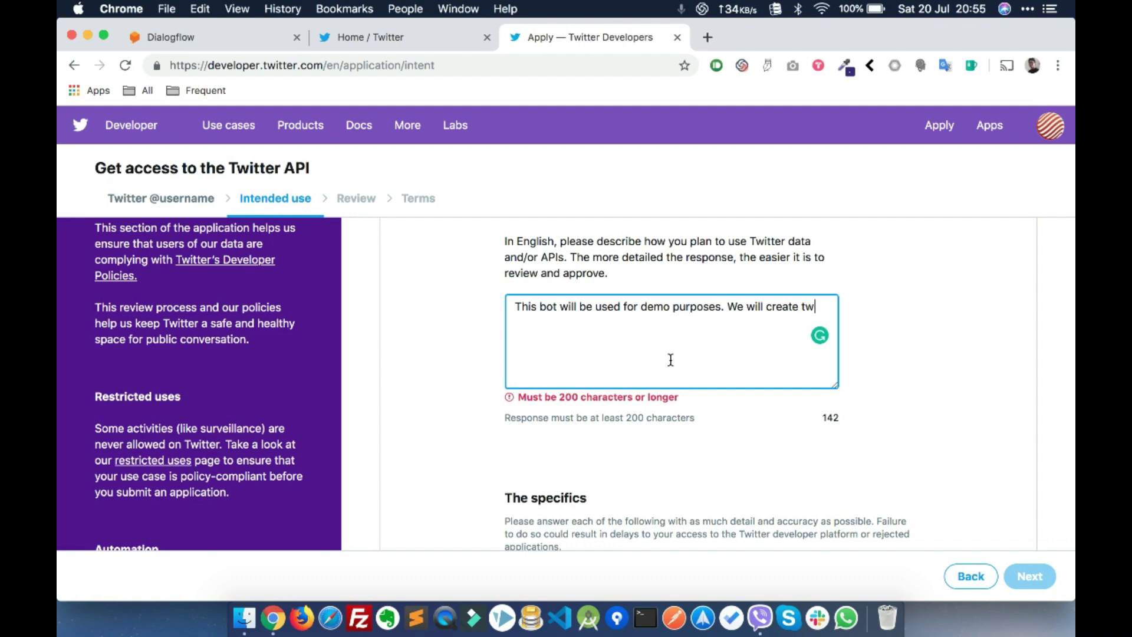
pyautogui.write('itte')
pyautogui.write('chatbots ')
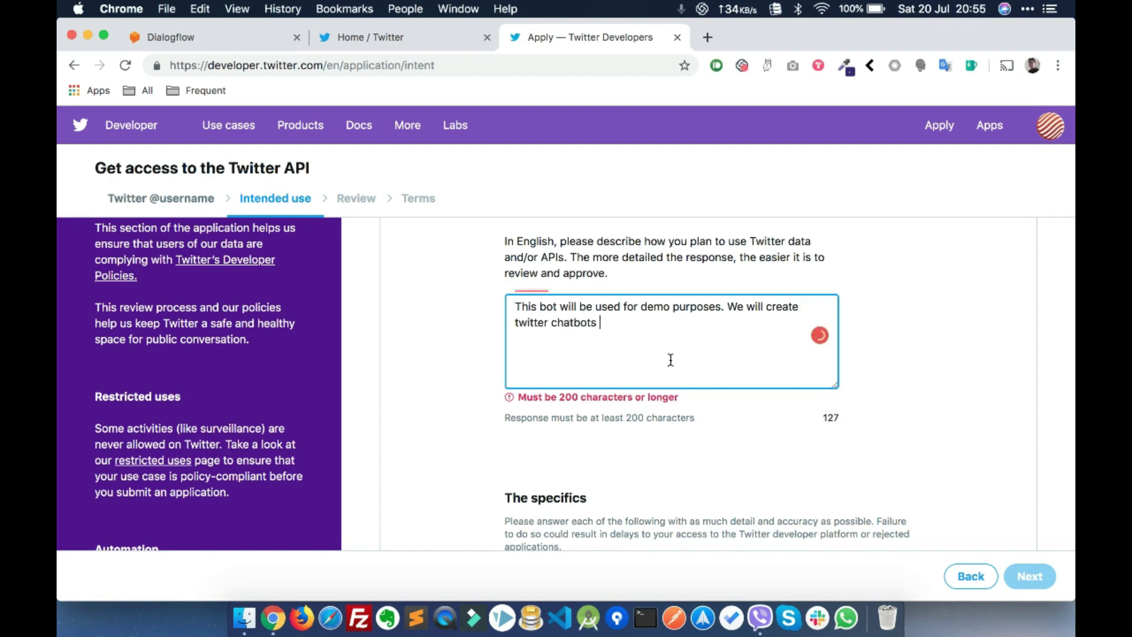
pyautogui.write('using Dialogf')
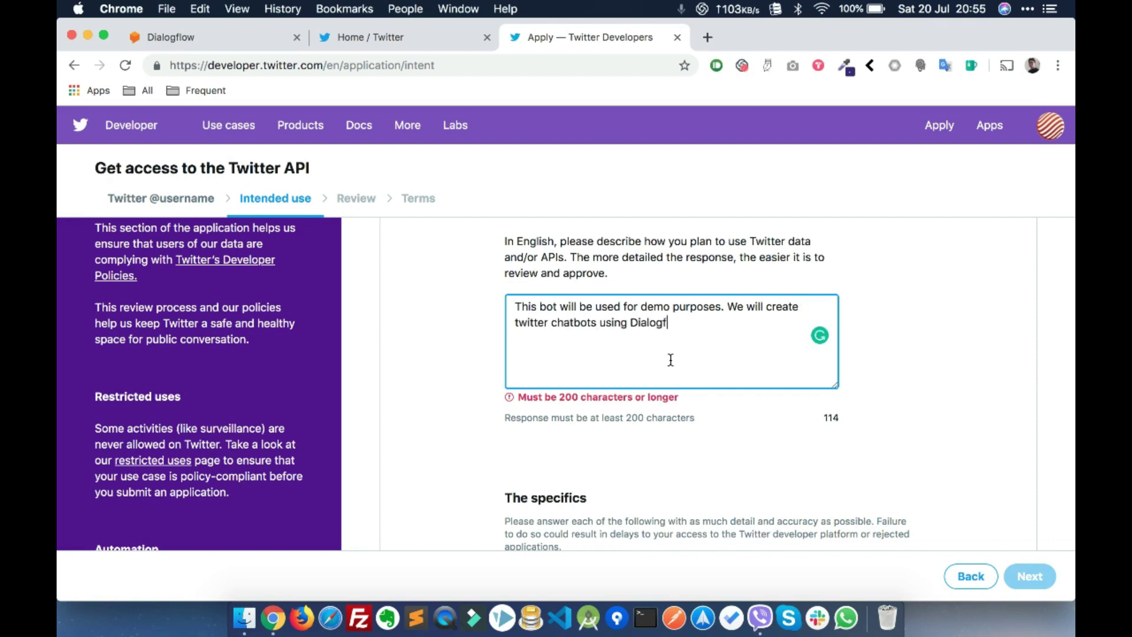
pyautogui.write('low')
pyautogui.write(' This')
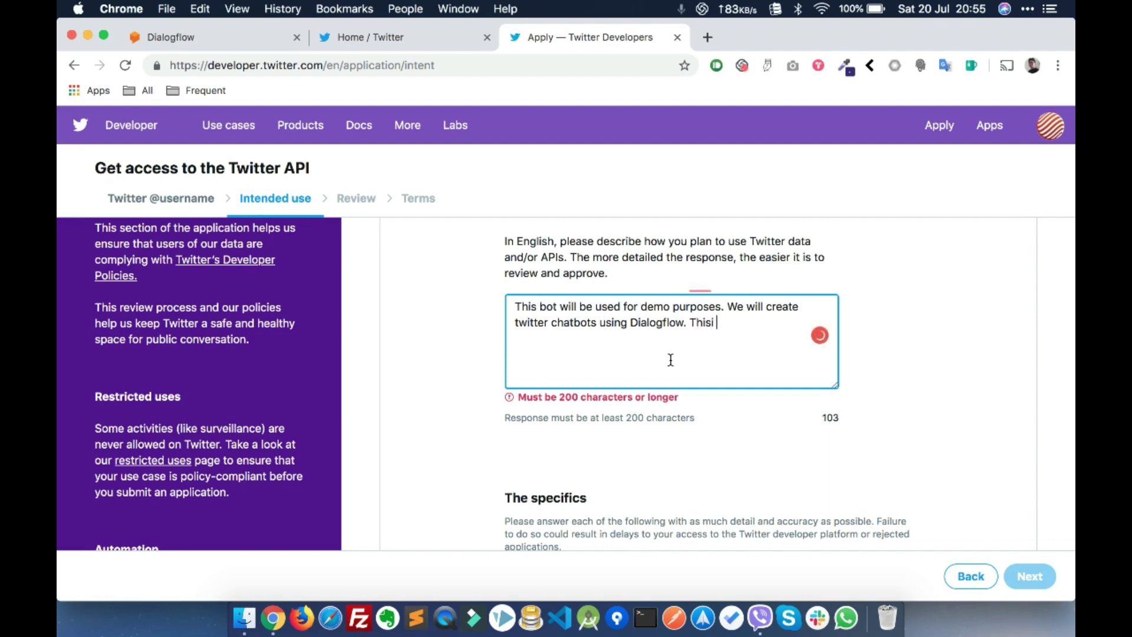
pyautogui.write(' i')
pyautogui.write('or educ')
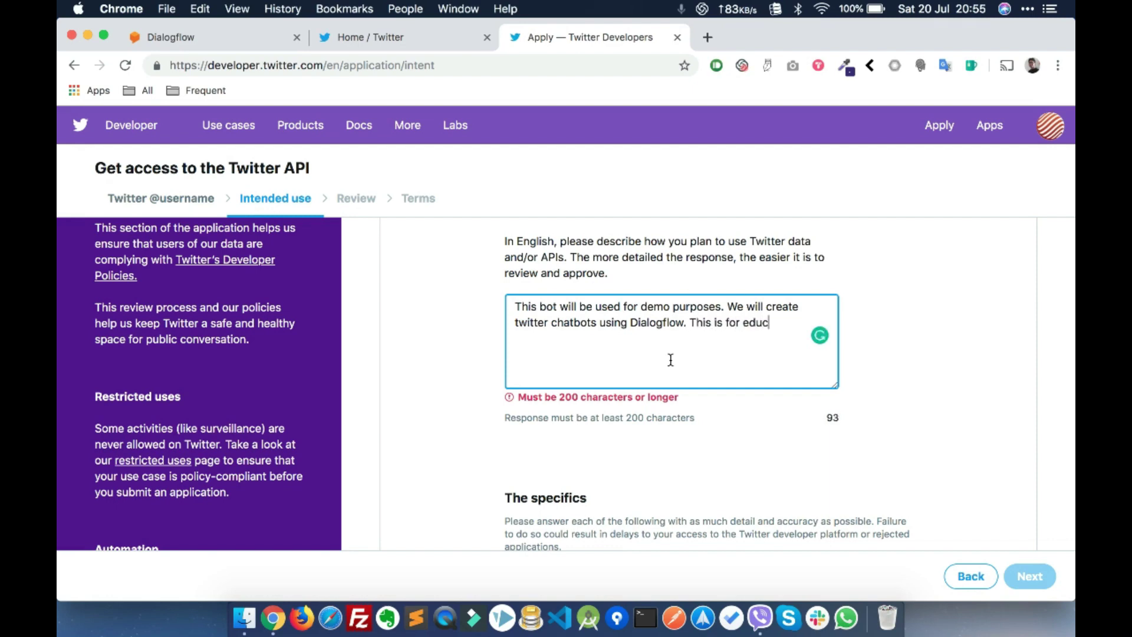
pyautogui.write('ation')
pyautogui.write(' pupros')
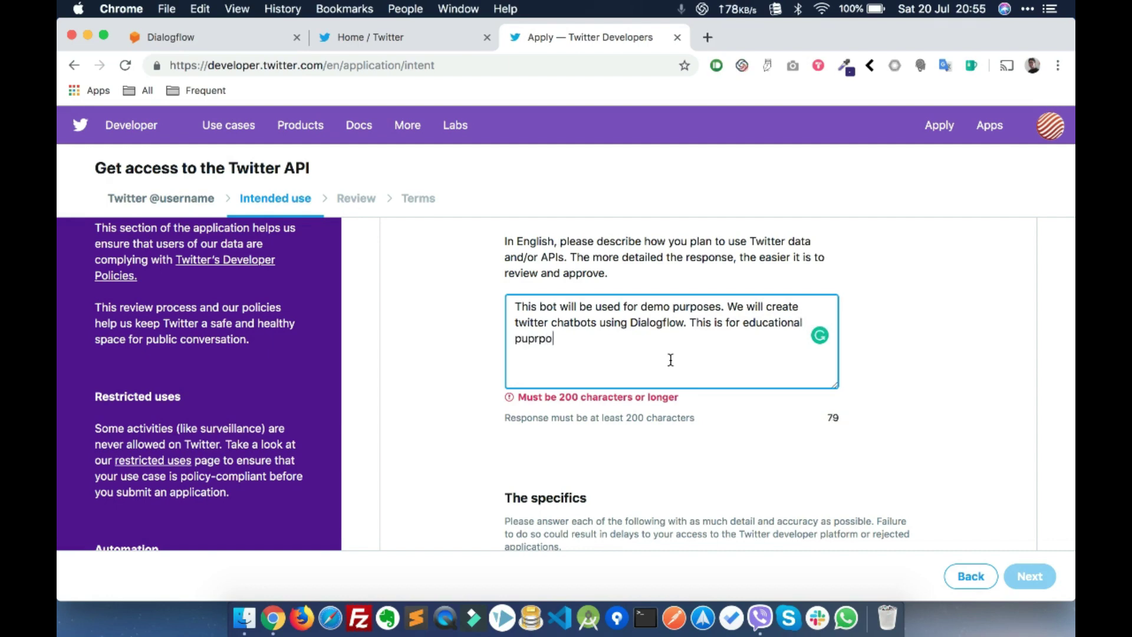
pyautogui.write('es')
# Step: Fix the remaining typos and paste a second copy to exceed 200 characters
pyautogui.press('BackSpace')
pyautogui.press('BackSpace')
pyautogui.press('BackSpace')
pyautogui.press('BackSpace')
pyautogui.press('BackSpace')
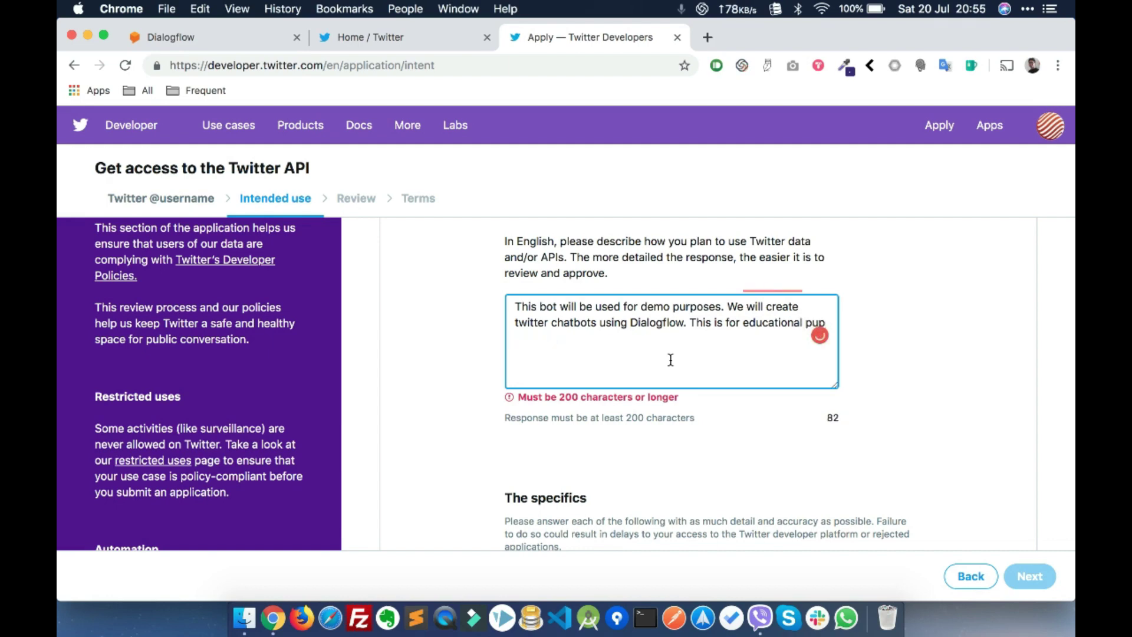
pyautogui.write('rpo')
pyautogui.press('BackSpace')
pyautogui.write('ses.')
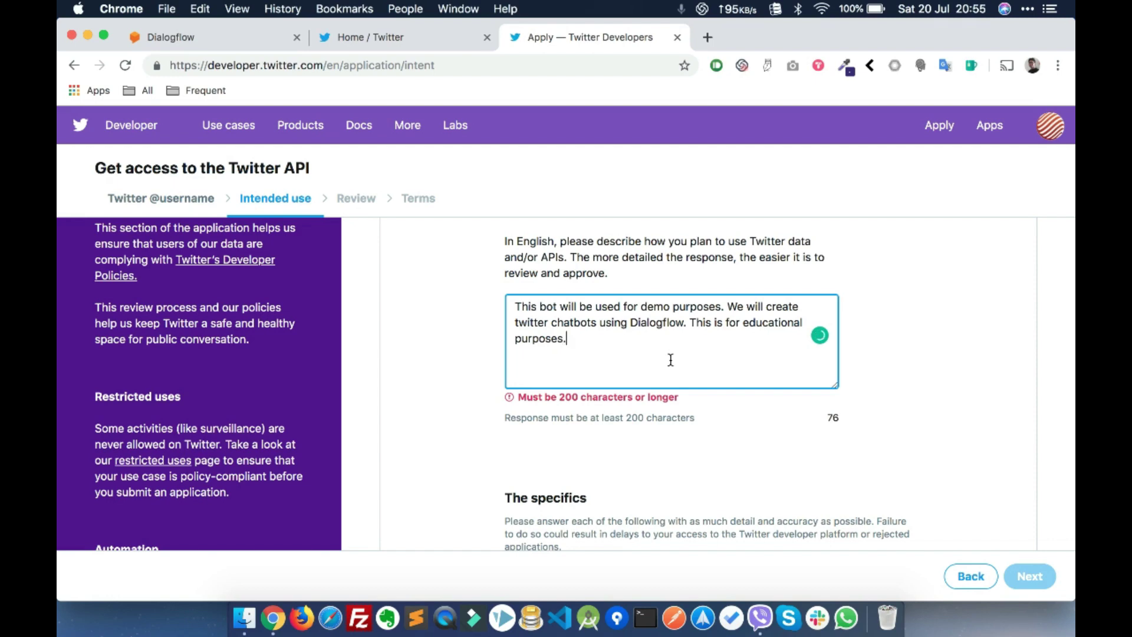
pyautogui.press('super+a')
pyautogui.press('super+c')
pyautogui.click(671, 360)
pyautogui.press('super+v')
pyautogui.scroll(-5, 820, 409)
pyautogui.scroll(-5, 820, 409)
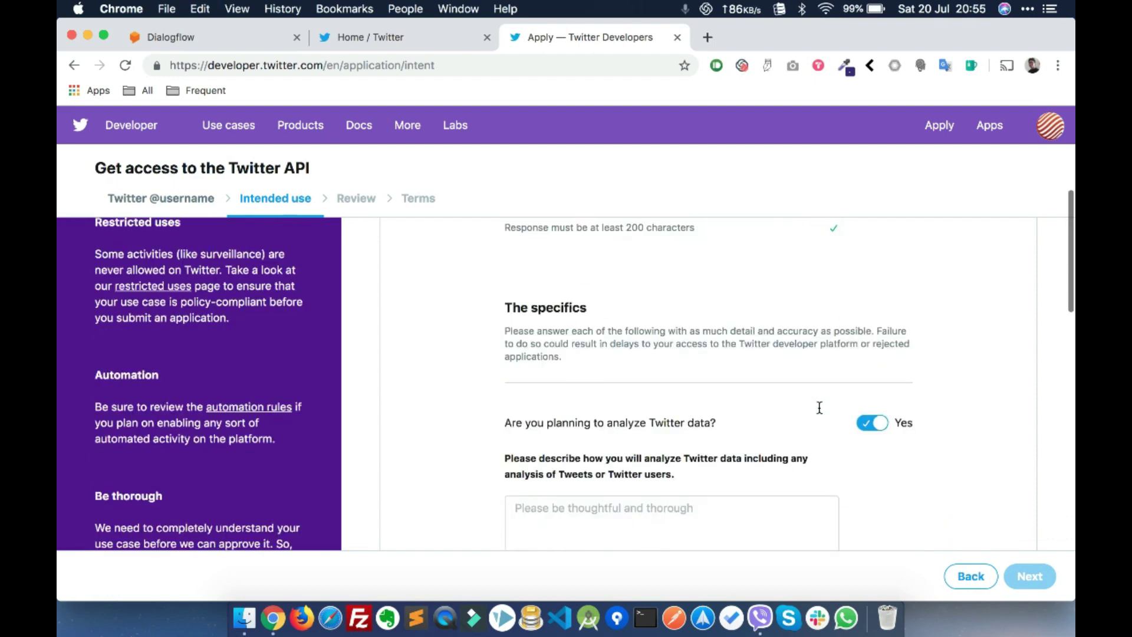
pyautogui.scroll(-5, 640, 374)
pyautogui.scroll(-5, 641, 373)
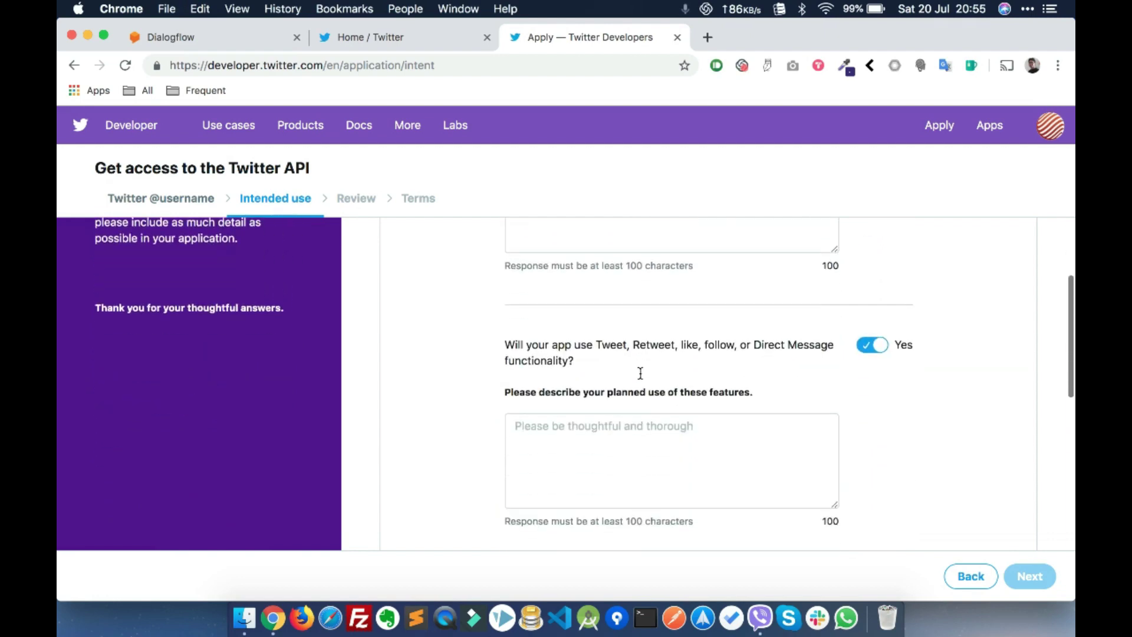
pyautogui.scroll(-5, 640, 373)
pyautogui.scroll(3, 640, 373)
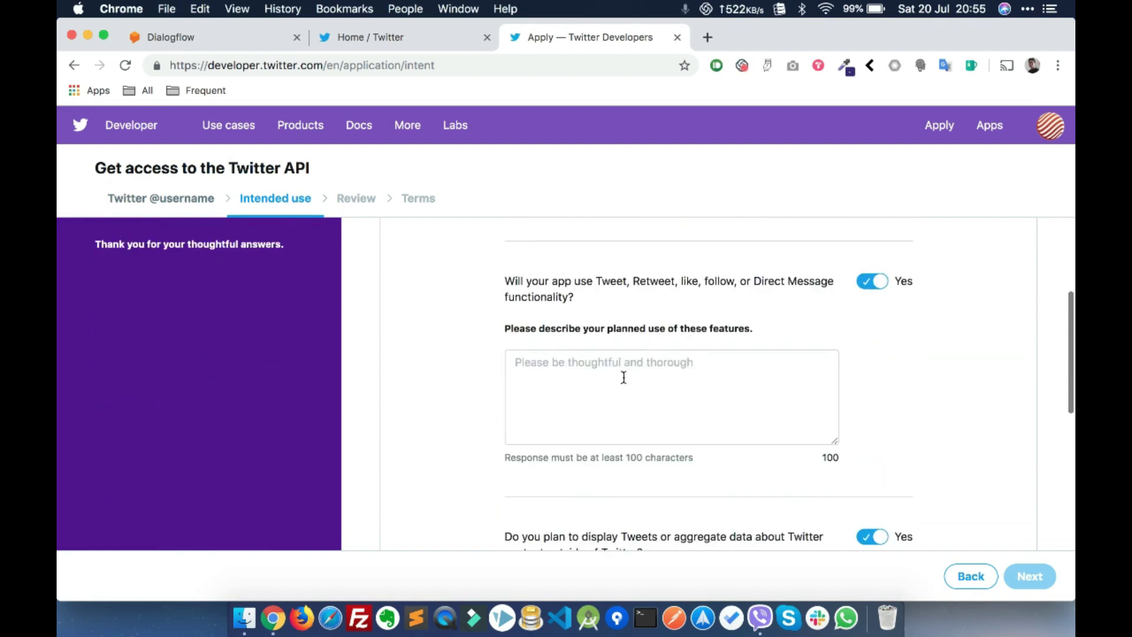
# Step: Paste the demo-chatbot Tweet/DM description and answer No to analyzing data and displaying Tweets elsewhere
pyautogui.click(623, 378)
pyautogui.scroll(5, 624, 378)
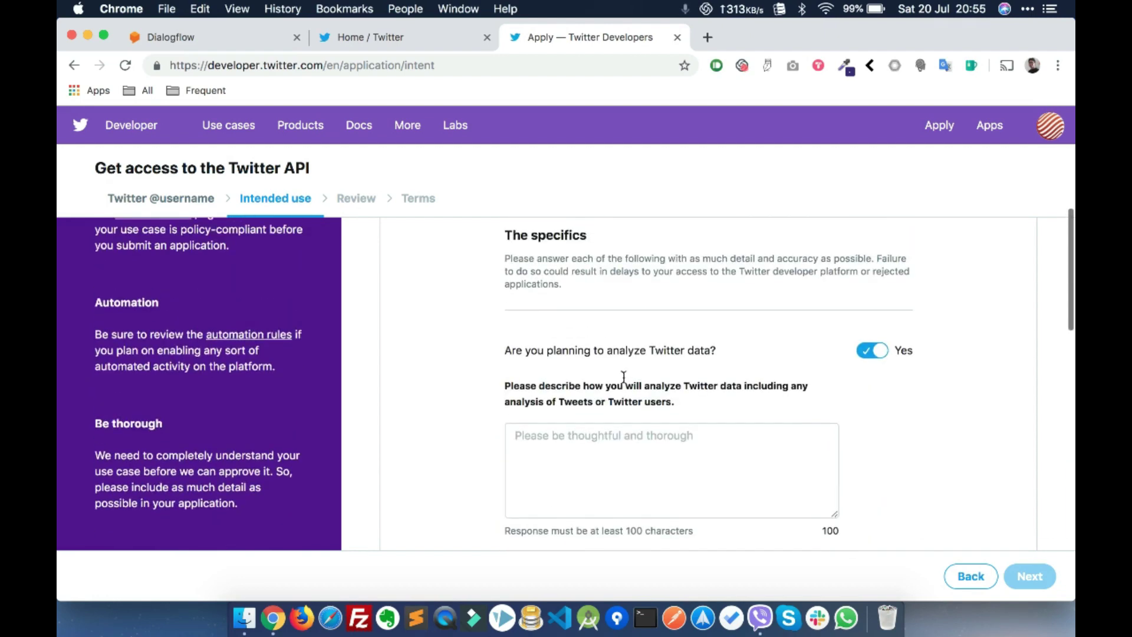
pyautogui.scroll(5, 624, 378)
pyautogui.scroll(3, 624, 377)
pyautogui.scroll(-3, 624, 378)
pyautogui.scroll(-2, 624, 382)
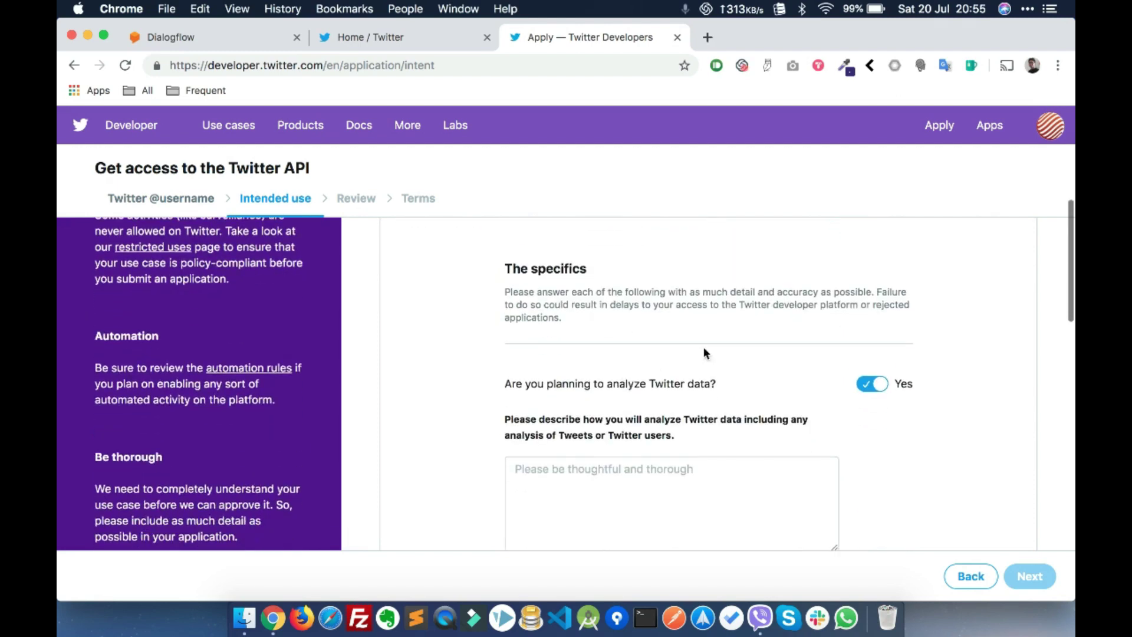
pyautogui.scroll(-3, 703, 347)
pyautogui.scroll(-1, 771, 348)
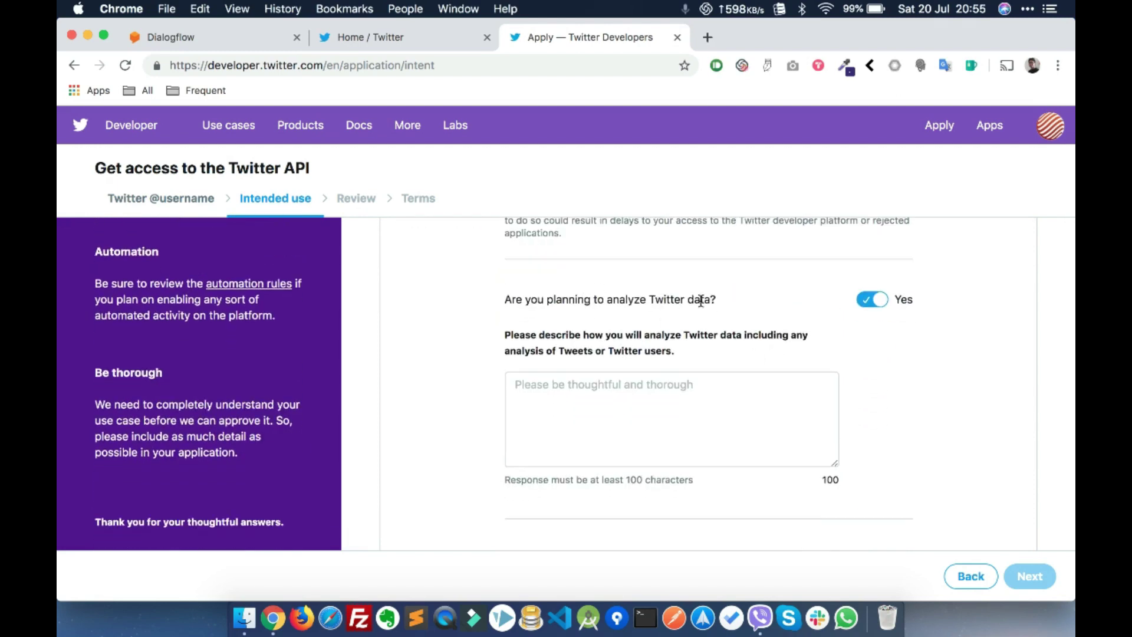
pyautogui.click(878, 301)
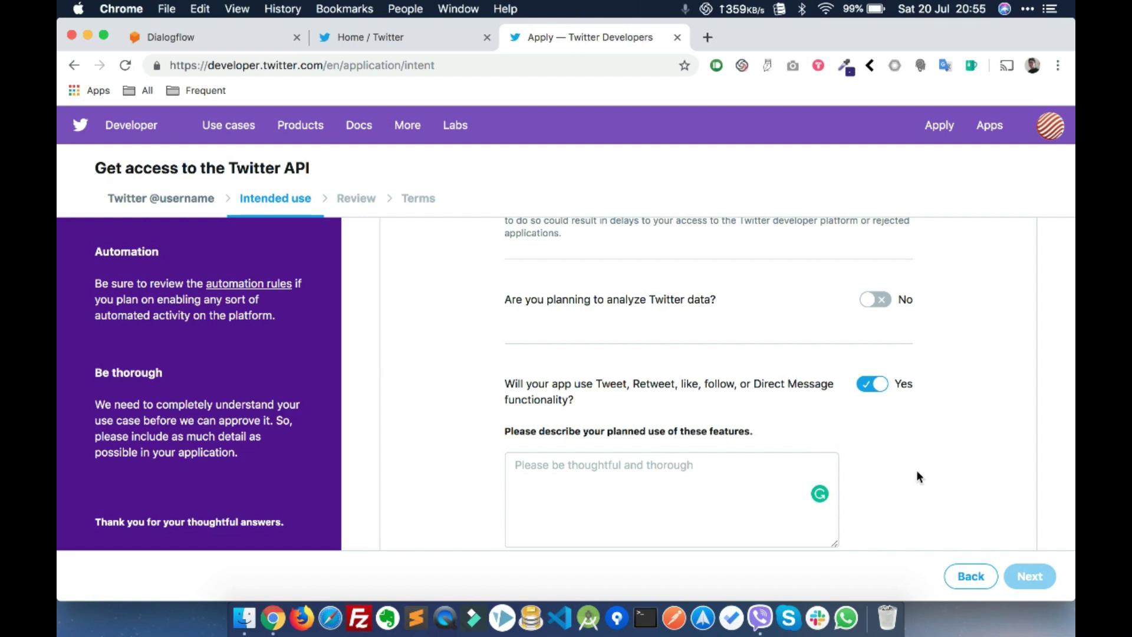
pyautogui.scroll(-1, 552, 383)
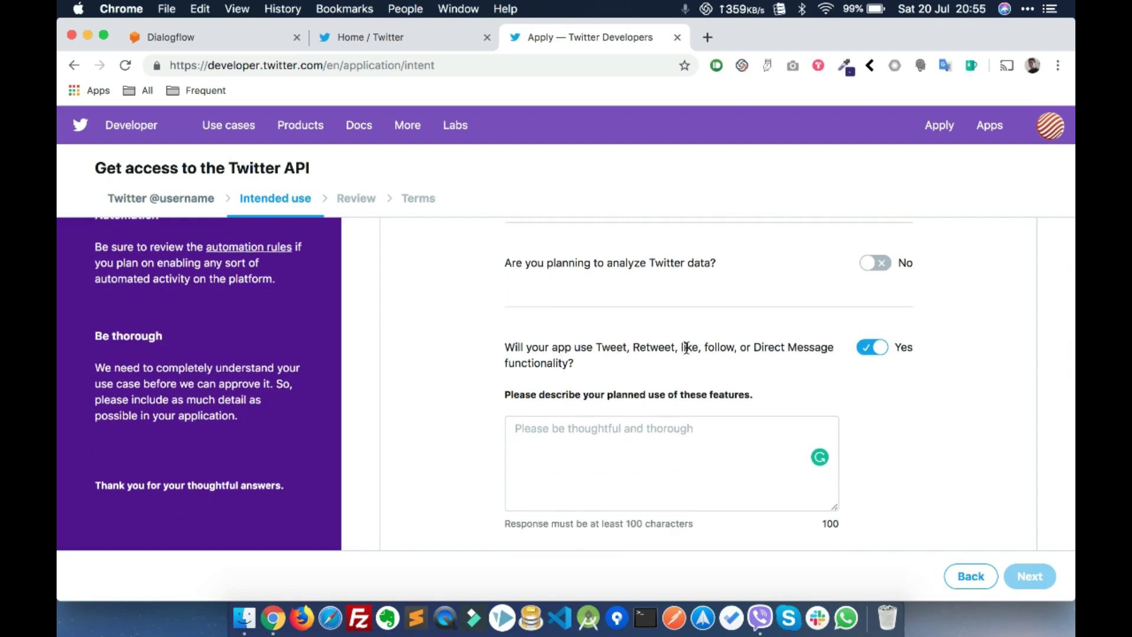
pyautogui.scroll(-1, 788, 354)
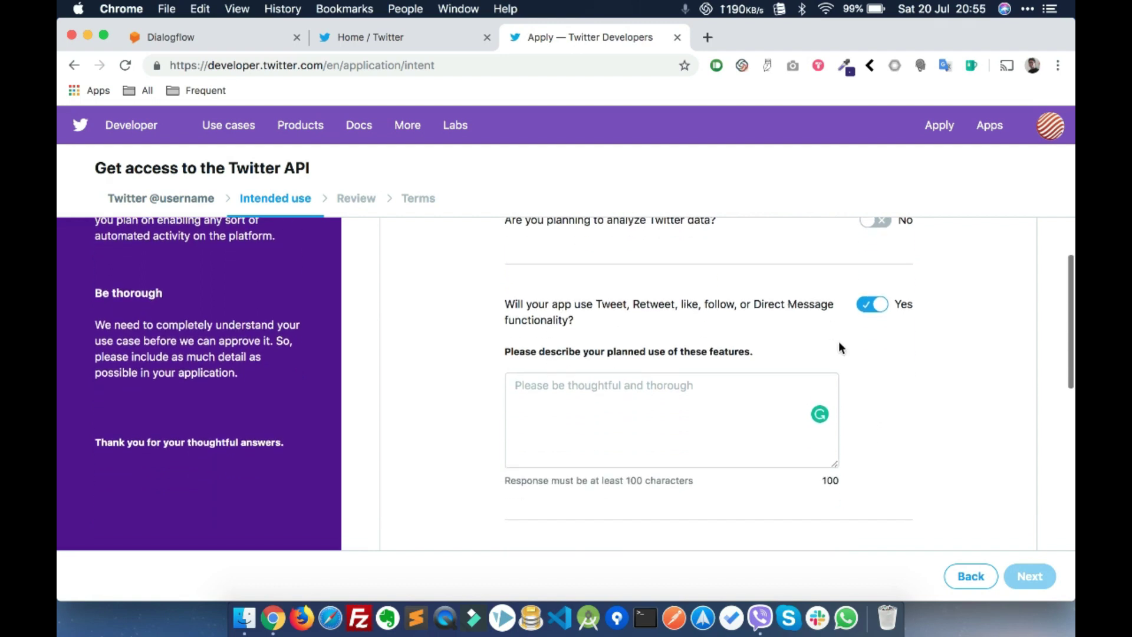
pyautogui.click(615, 413)
pyautogui.press('super+v')
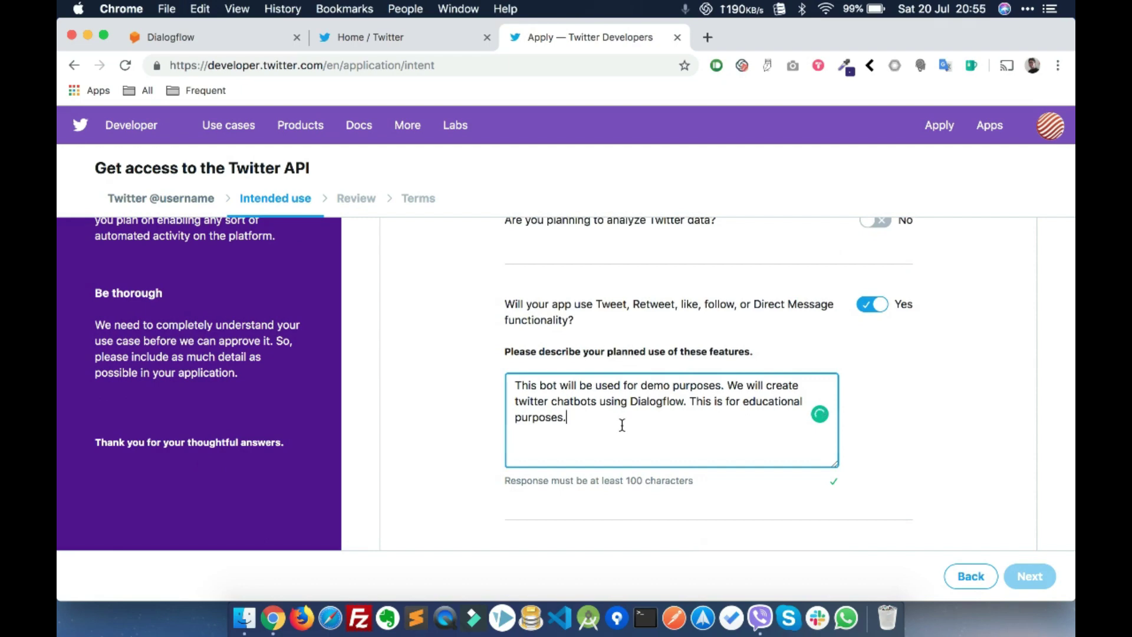
pyautogui.scroll(-5, 857, 399)
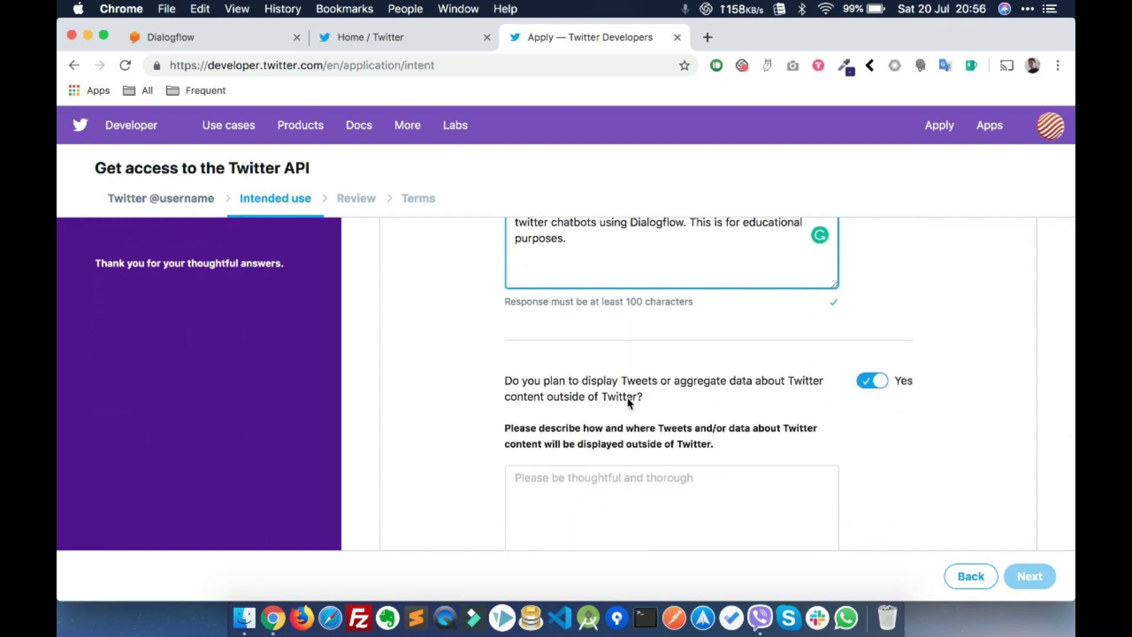
pyautogui.click(874, 382)
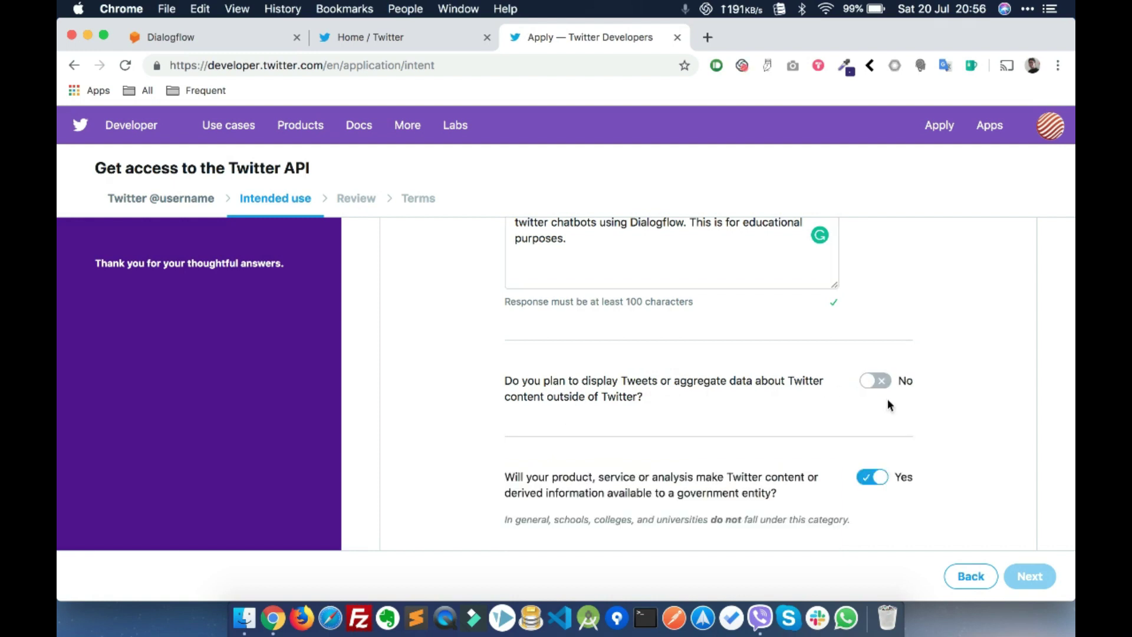
pyautogui.scroll(-4, 887, 399)
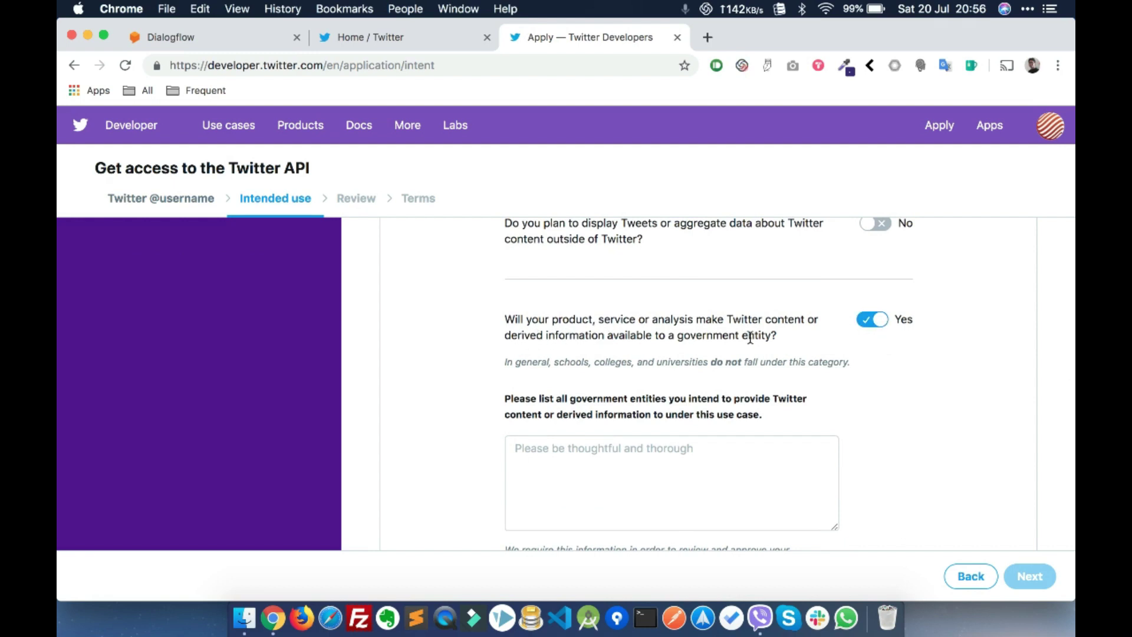
# Step: Answer No to sharing with government entities and open the Review summary
pyautogui.click(872, 320)
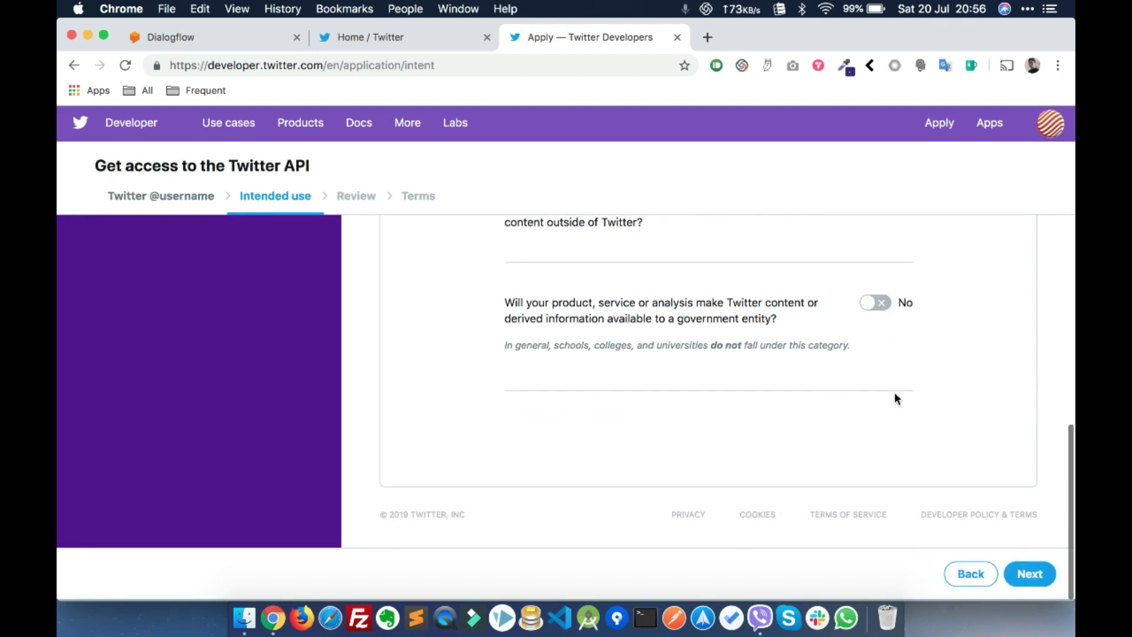
pyautogui.click(1030, 574)
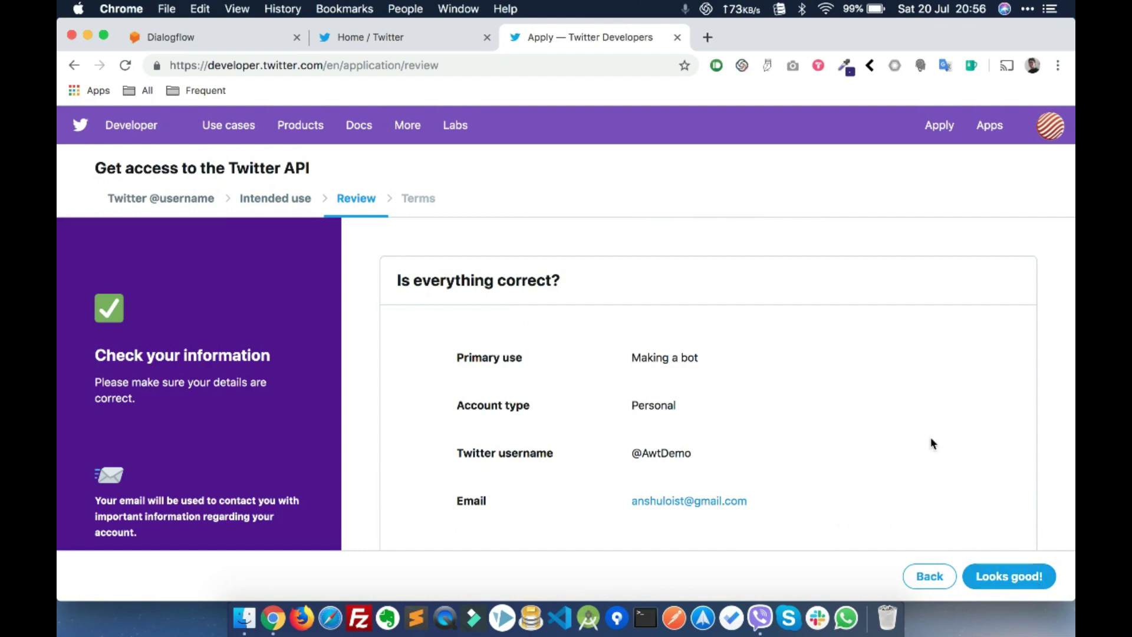
pyautogui.scroll(-2, 931, 437)
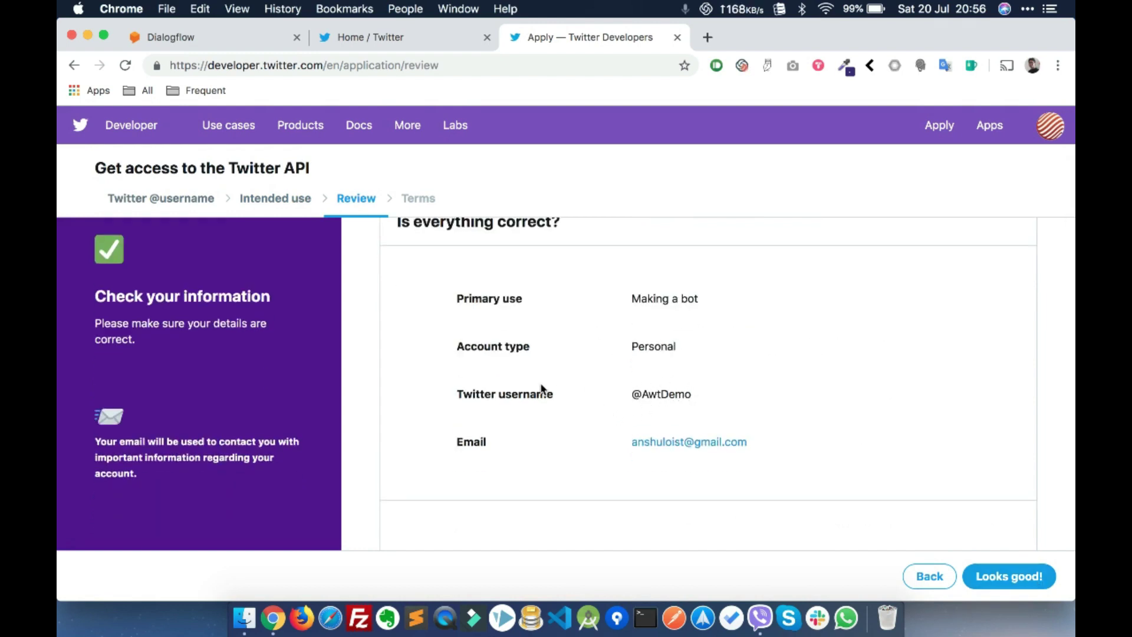
pyautogui.doubleClick(670, 395)
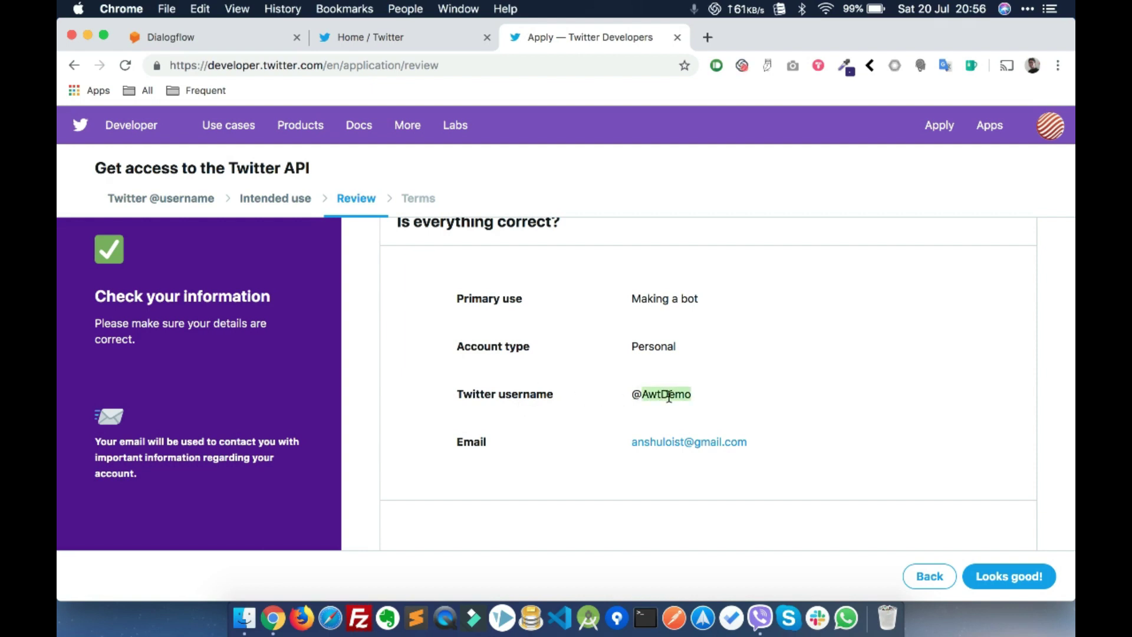
pyautogui.scroll(-1, 773, 400)
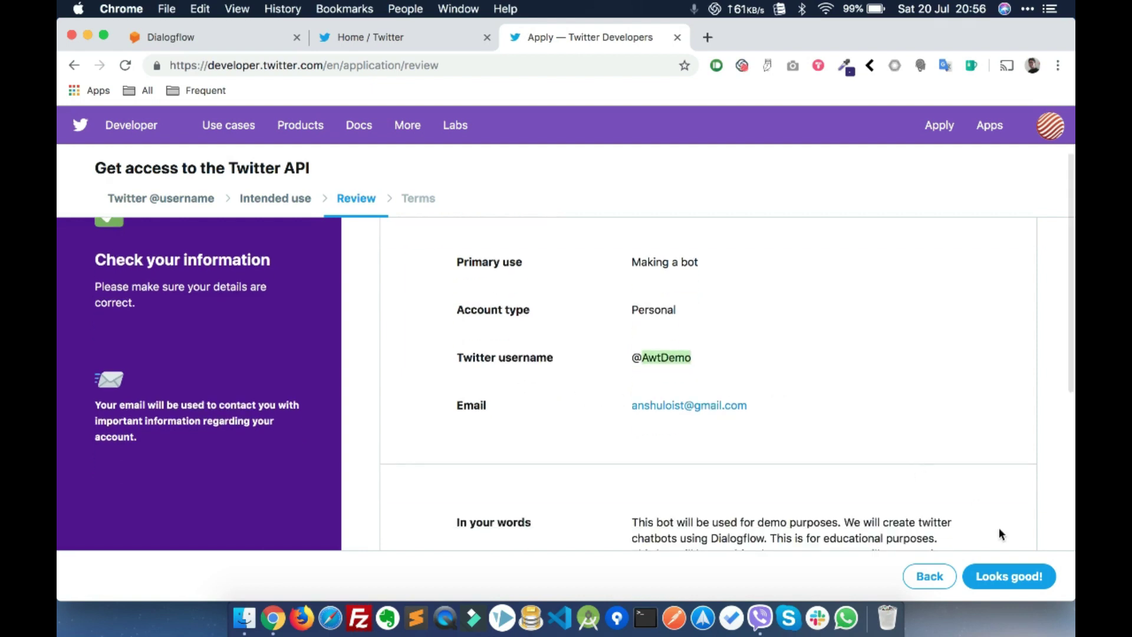
# Step: Accept the Twitter developer agreement and policy, and submit the developer application
pyautogui.click(1016, 580)
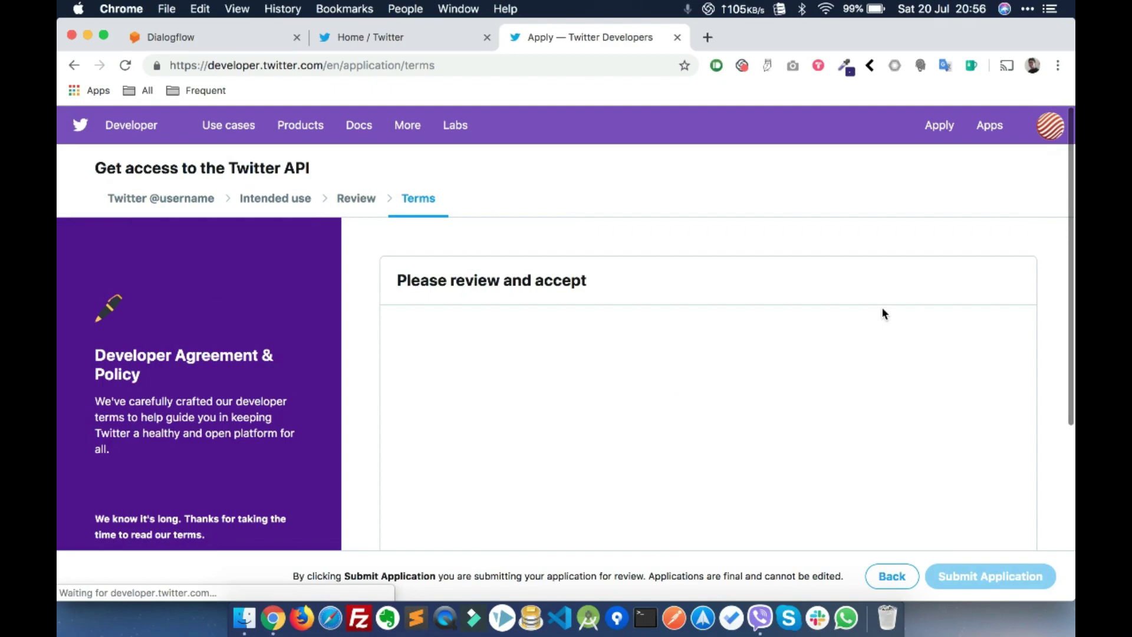
pyautogui.scroll(-2, 882, 307)
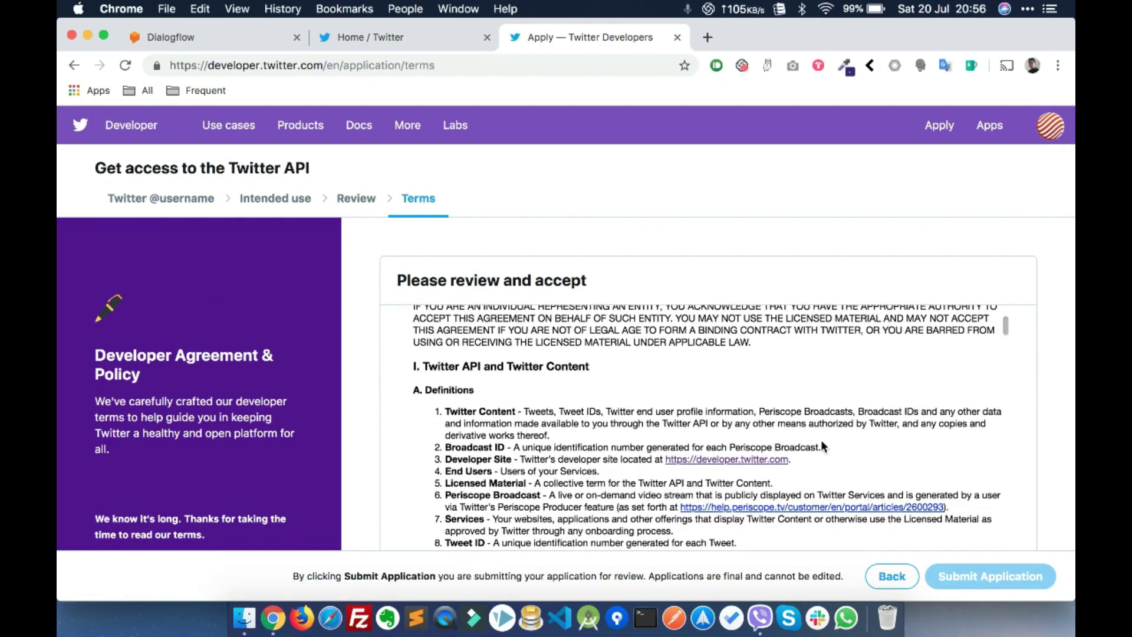
pyautogui.scroll(-10, 821, 440)
pyautogui.scroll(-10, 817, 433)
pyautogui.scroll(-10, 817, 433)
pyautogui.scroll(-10, 817, 432)
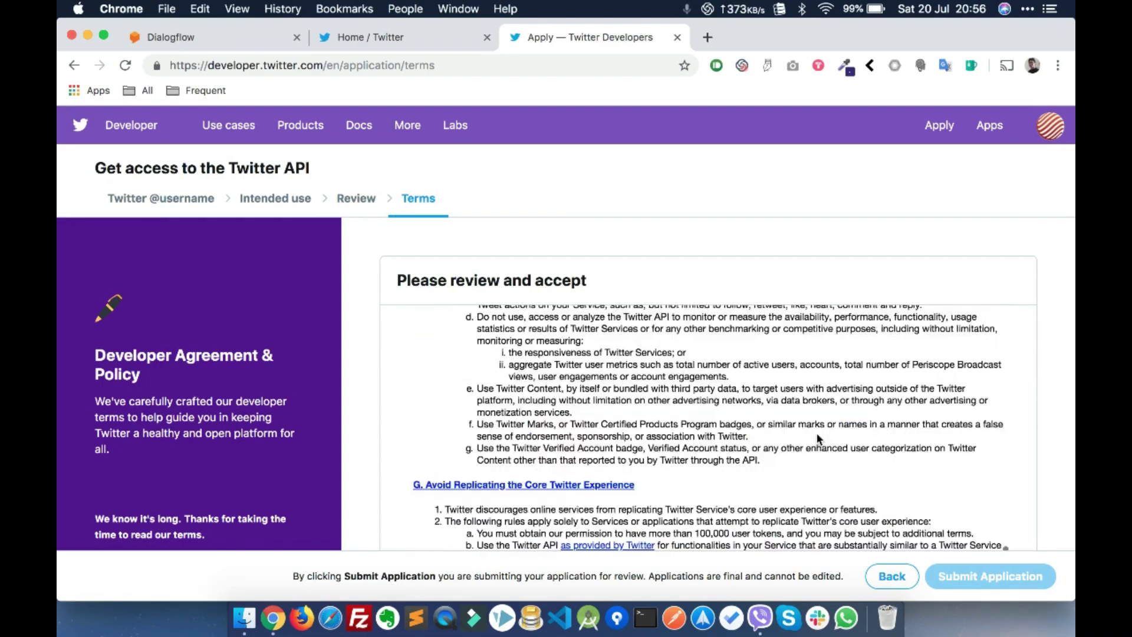
pyautogui.scroll(-10, 816, 435)
pyautogui.scroll(-10, 817, 435)
pyautogui.scroll(-8, 817, 436)
pyautogui.scroll(-4, 531, 398)
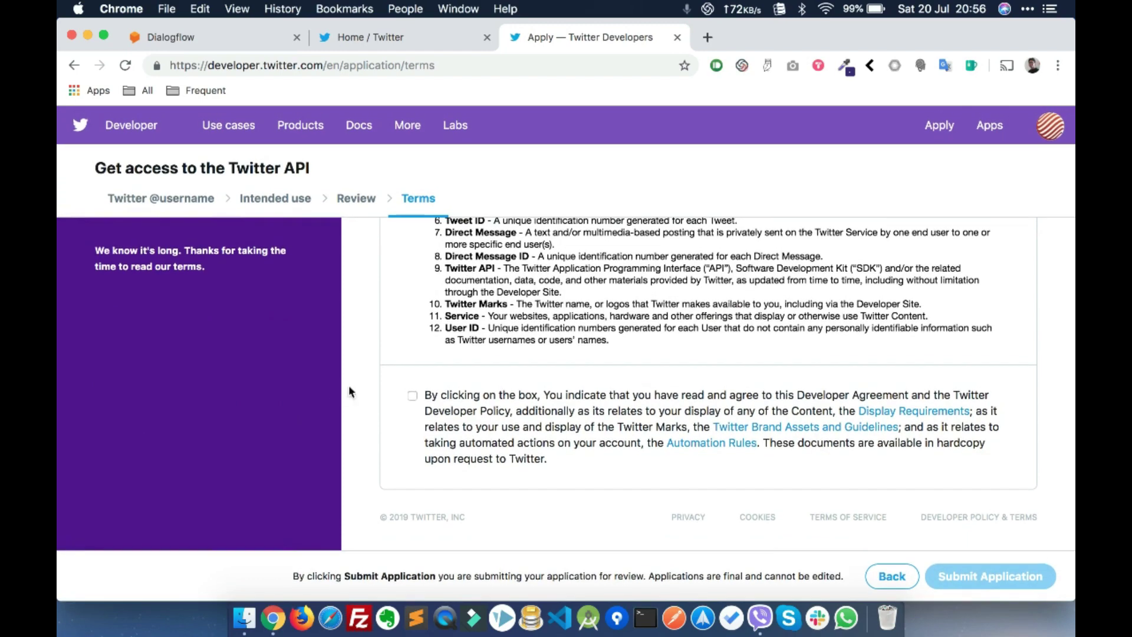
pyautogui.click(414, 396)
pyautogui.click(1014, 577)
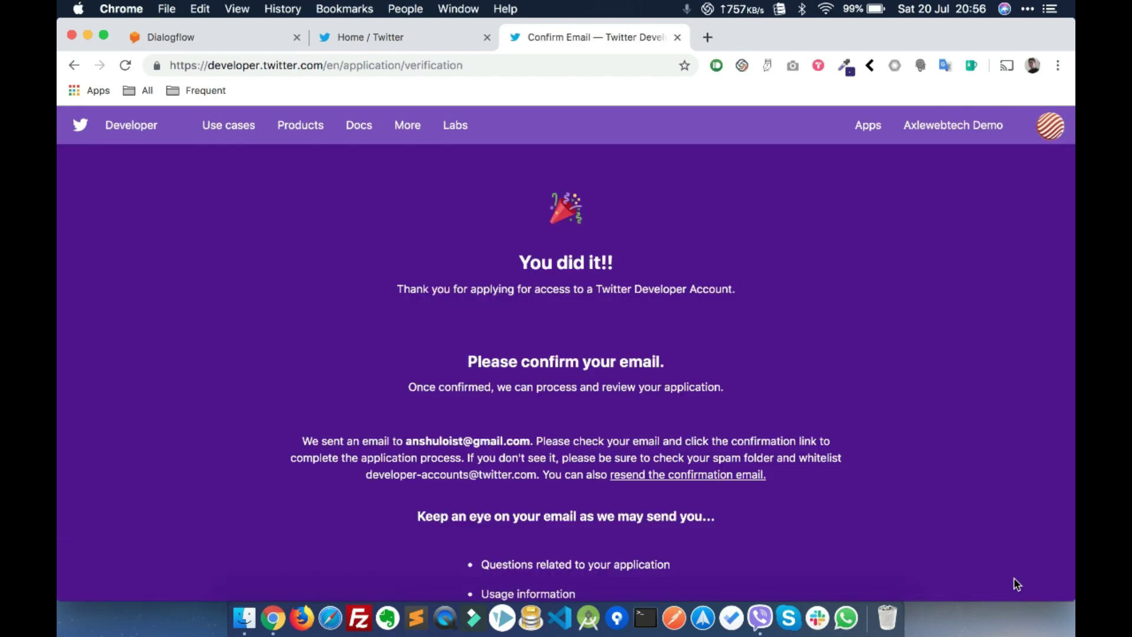
pyautogui.scroll(-5, 946, 313)
pyautogui.scroll(-3, 946, 313)
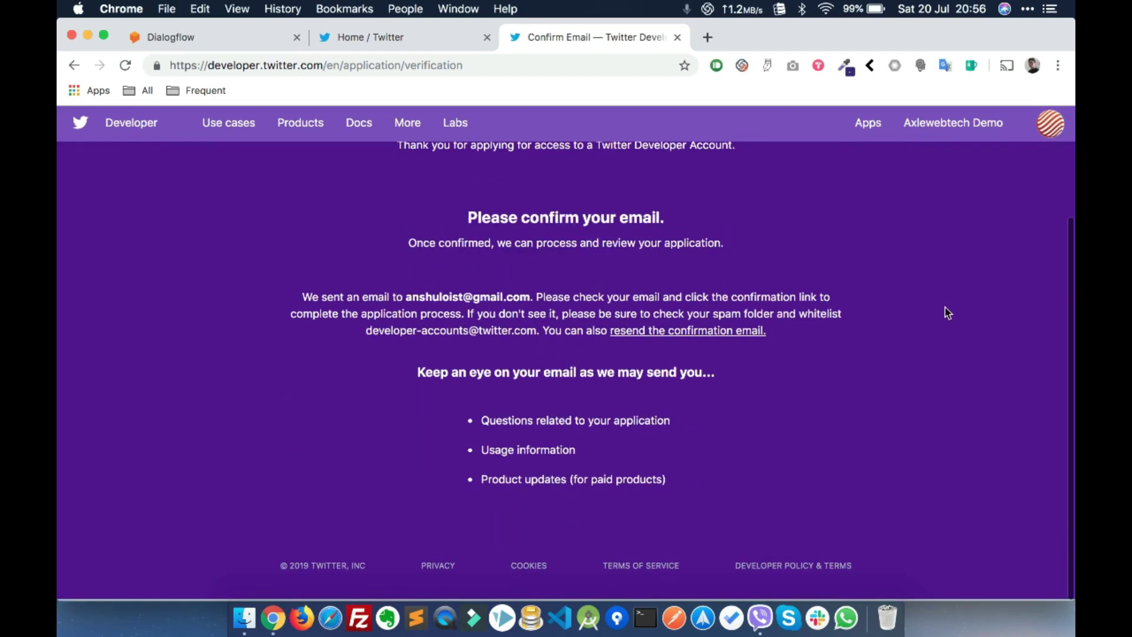
pyautogui.scroll(3, 947, 313)
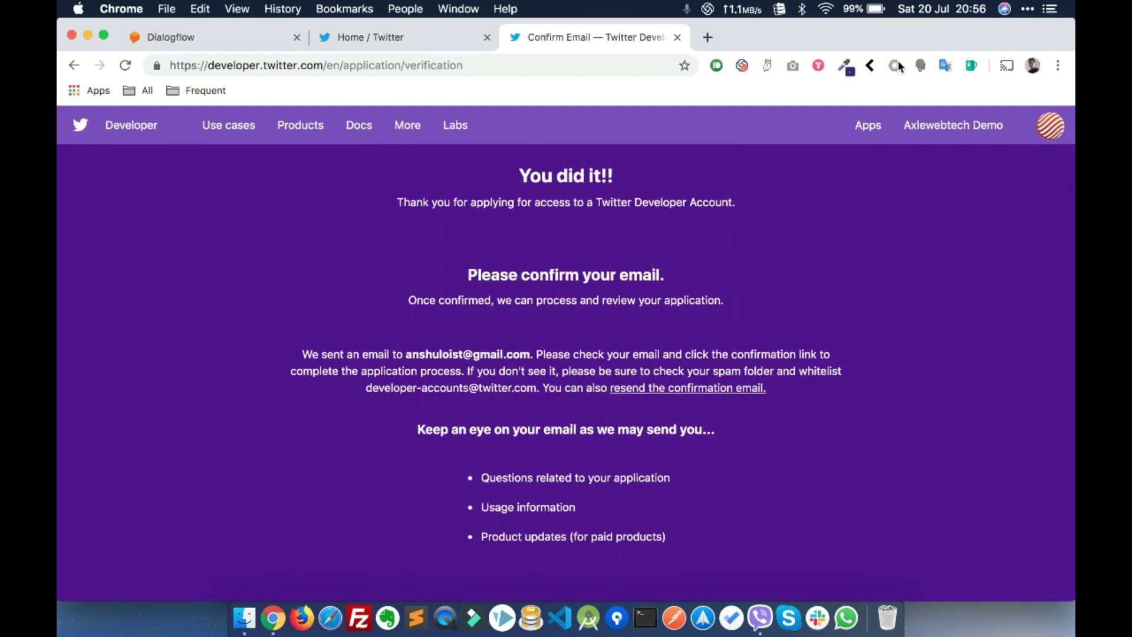
# Step: Open a new browser tab and close it again with Cmd+W
pyautogui.click(708, 39)
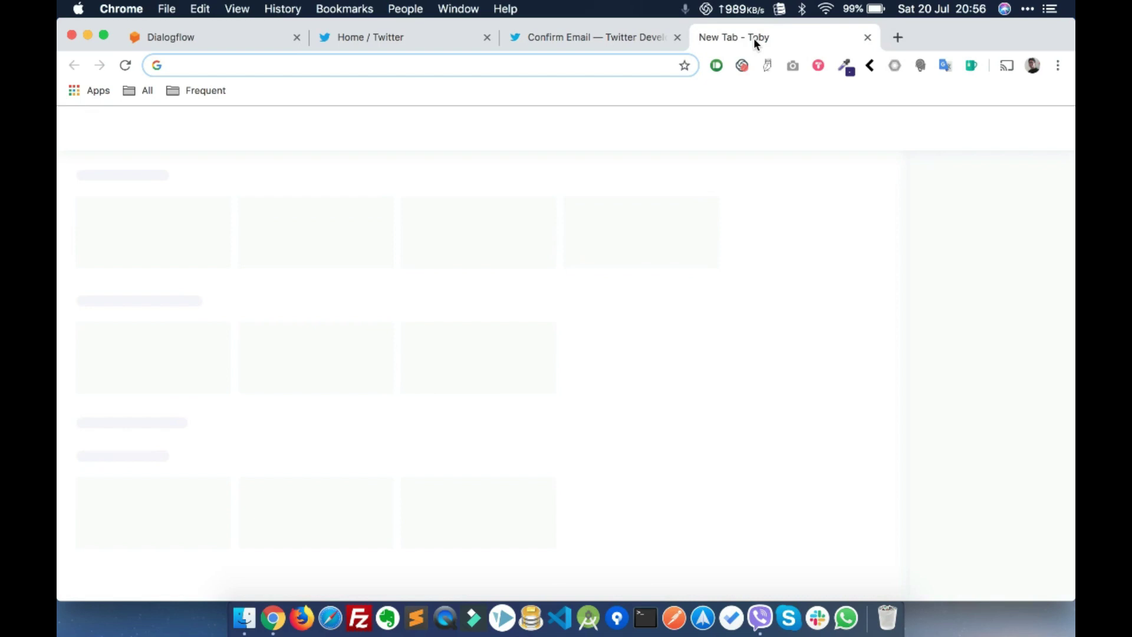
pyautogui.press('super+w')
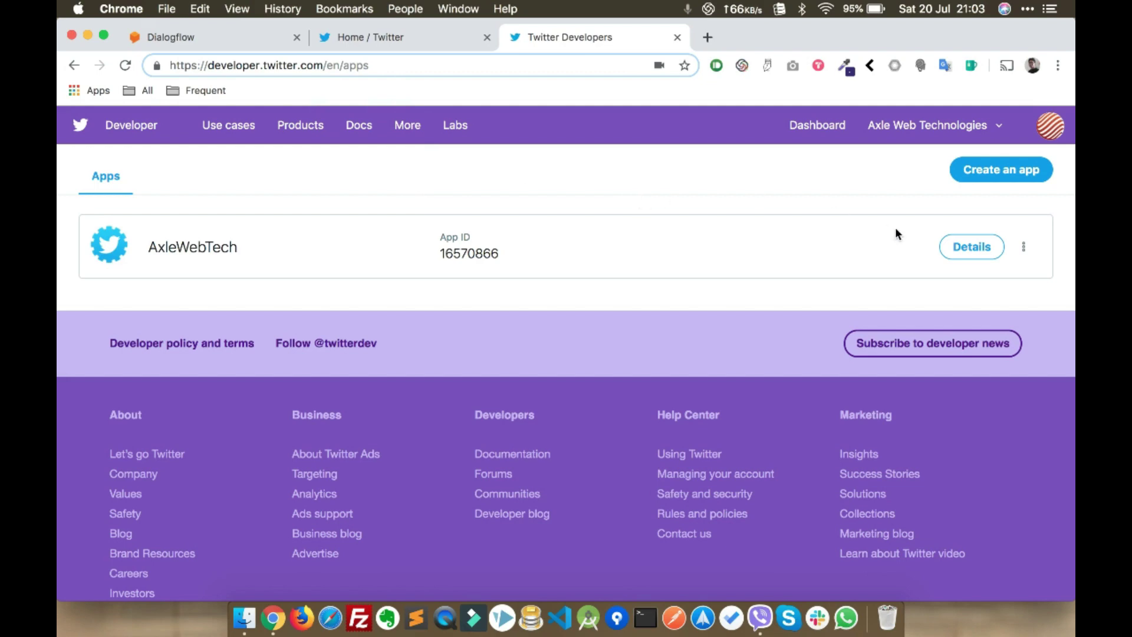
# Step: Start a new app named 'Restaurant Demo' and begin its description, undoing a stray pasted link
pyautogui.click(1019, 178)
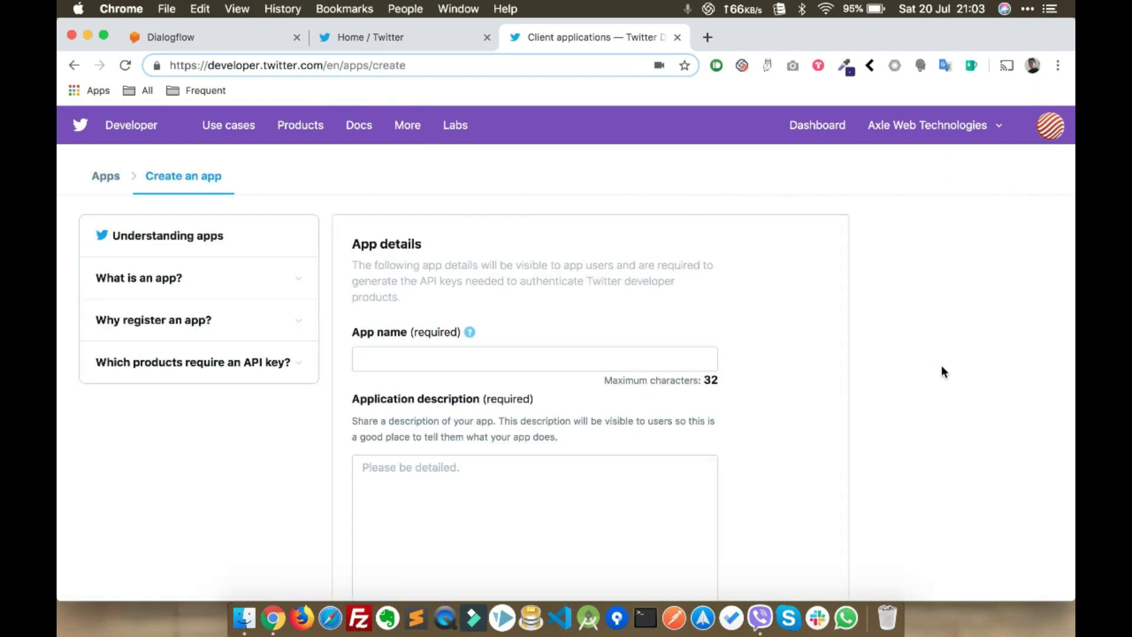
pyautogui.click(497, 364)
pyautogui.write('Res')
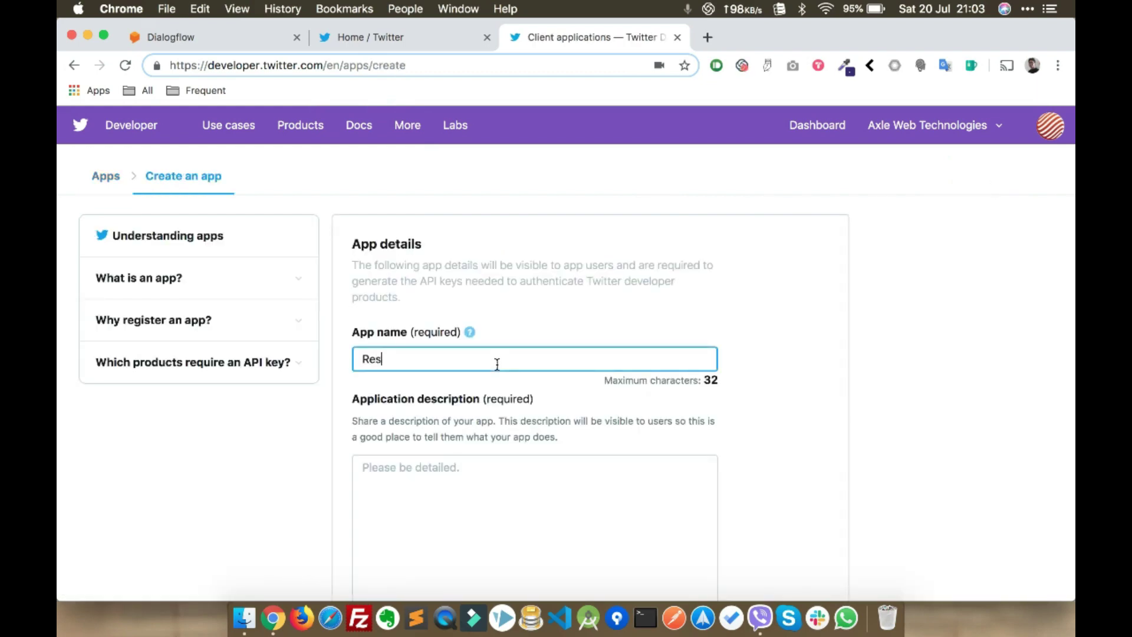
pyautogui.write('tau')
pyautogui.write('rant Demo')
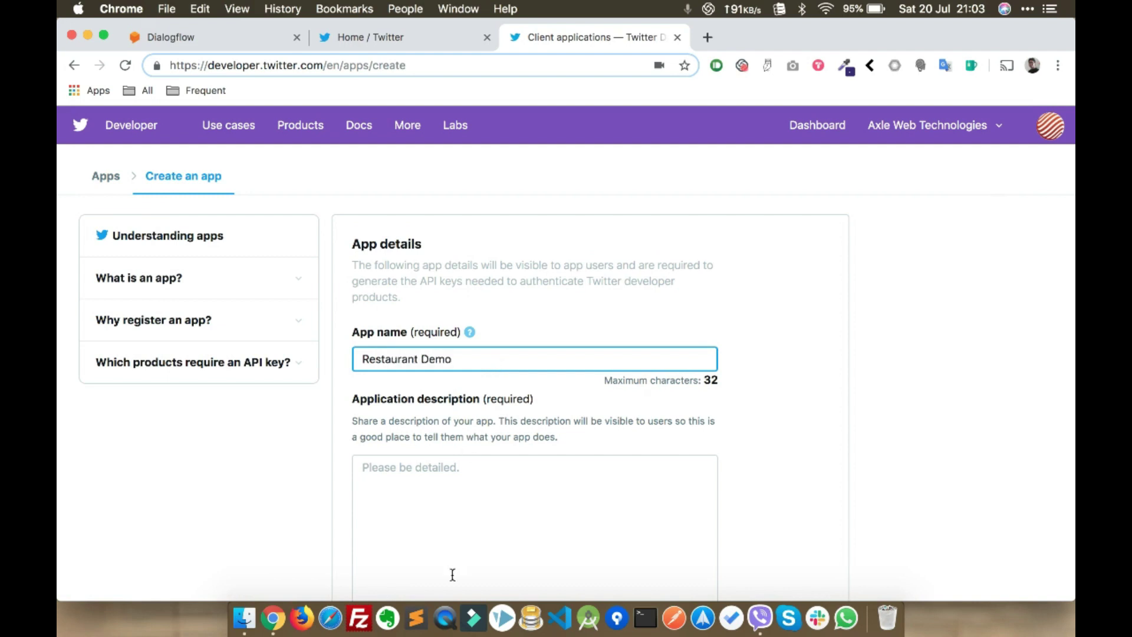
pyautogui.click(485, 547)
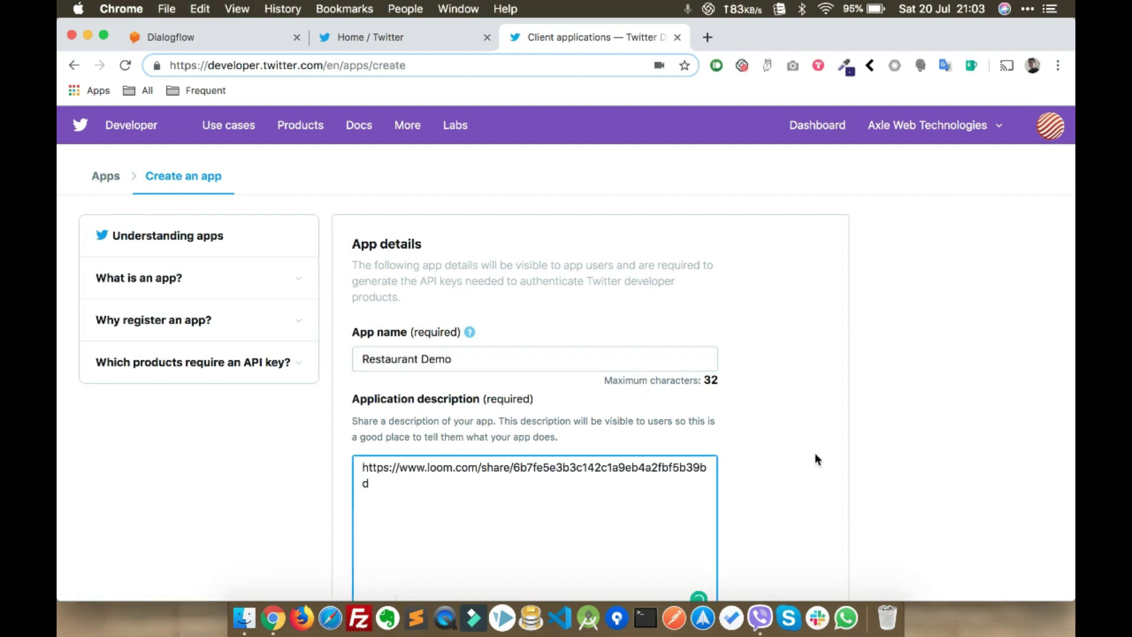
pyautogui.press('super+z')
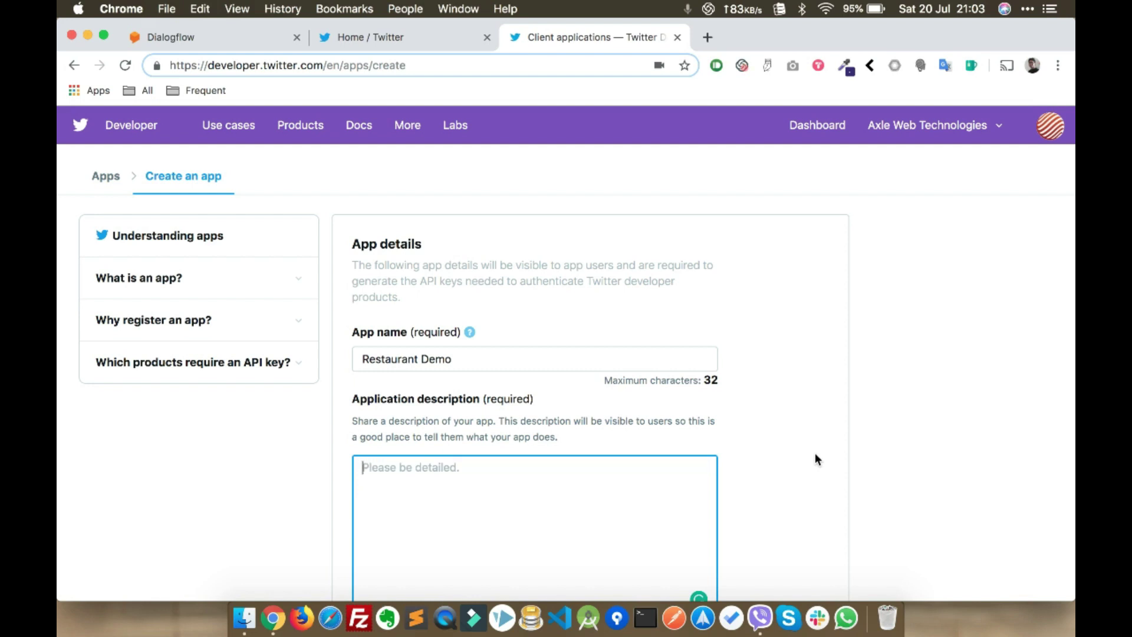
pyautogui.write('This ')
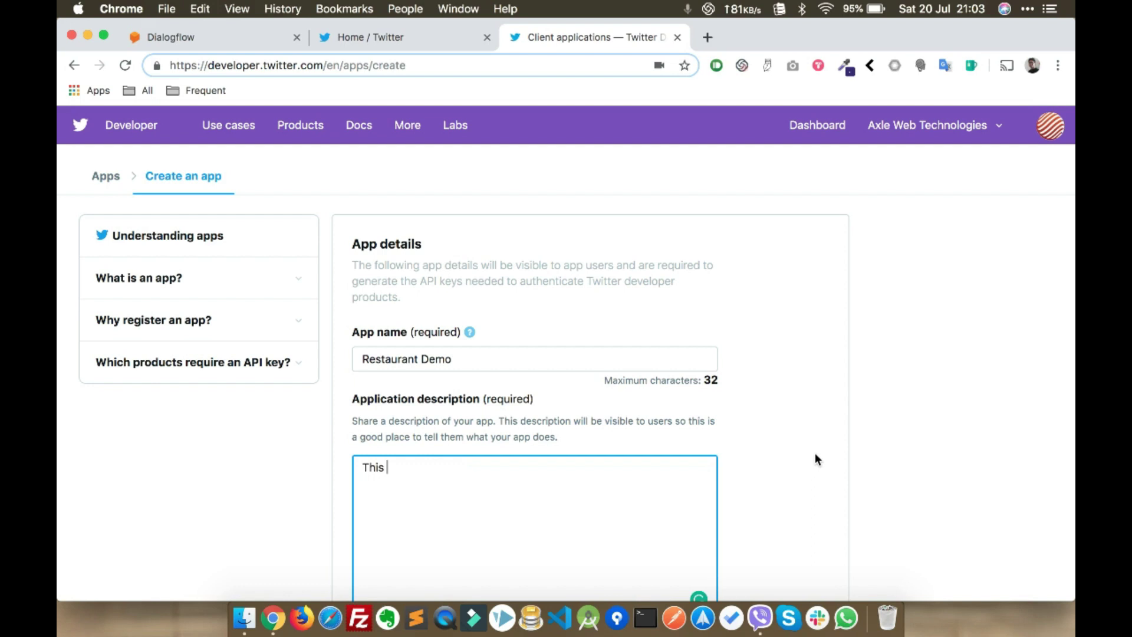
pyautogui.write('is d')
pyautogui.write(' demo chatbot')
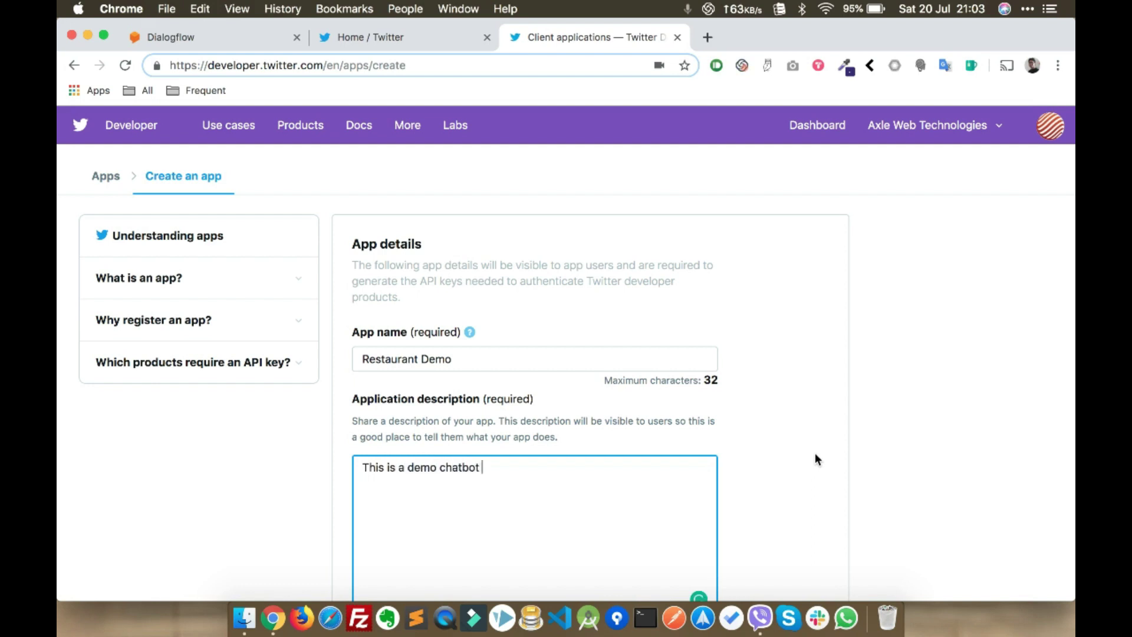
pyautogui.write('for ')
pyautogui.write('video')
pyautogui.scroll(-3, 815, 453)
pyautogui.scroll(-2, 814, 453)
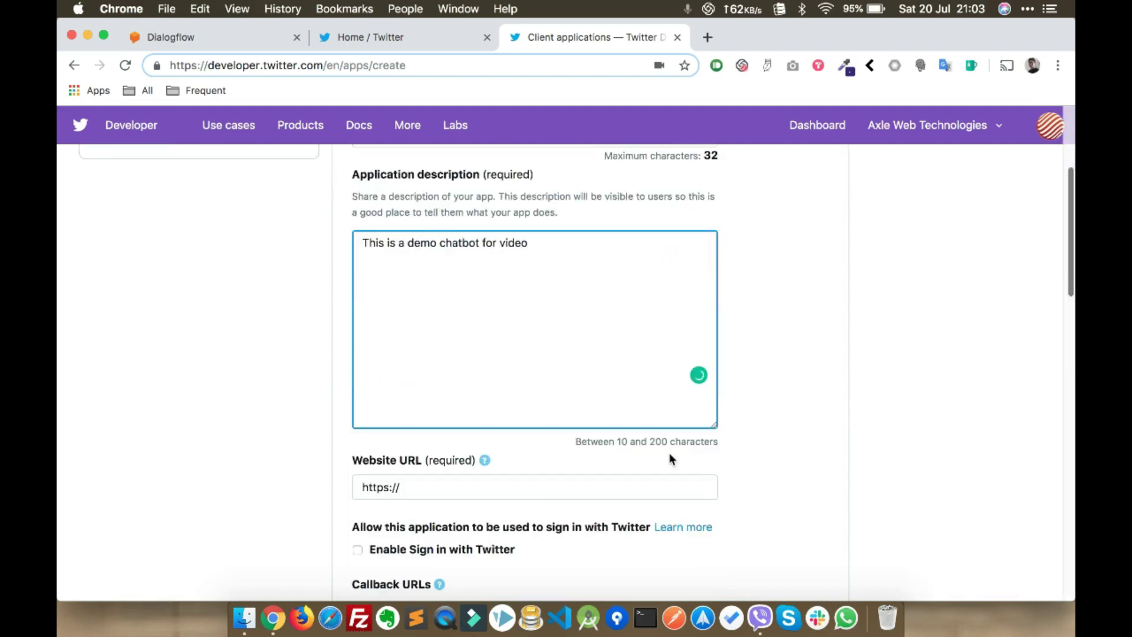
pyautogui.click(476, 490)
pyautogui.write('ebte')
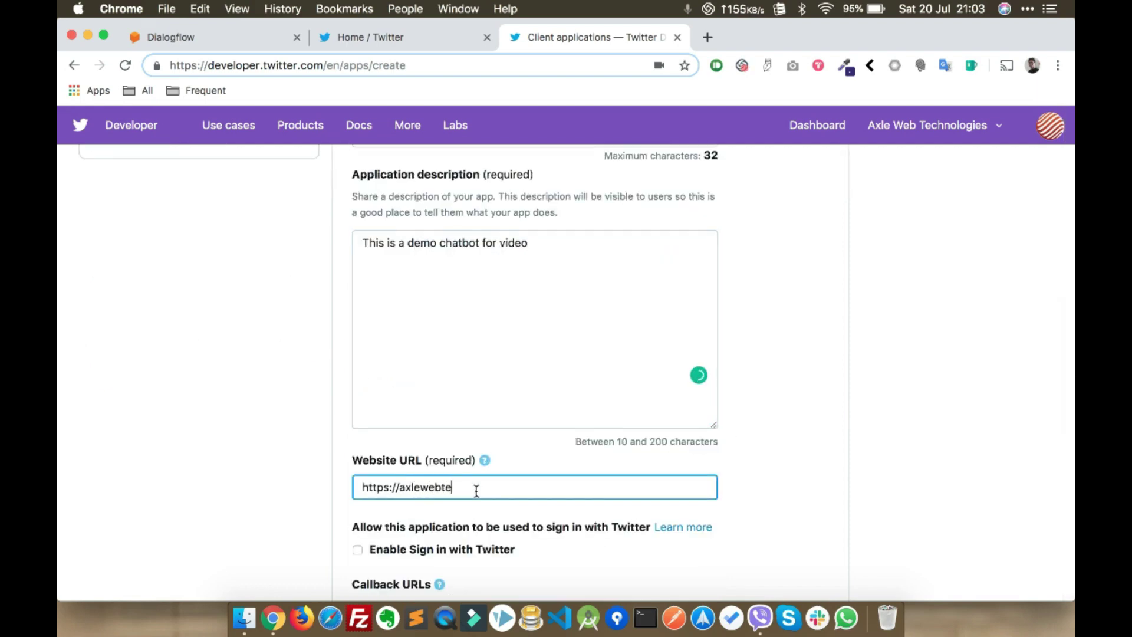
pyautogui.write('ch.com')
pyautogui.scroll(-1, 476, 490)
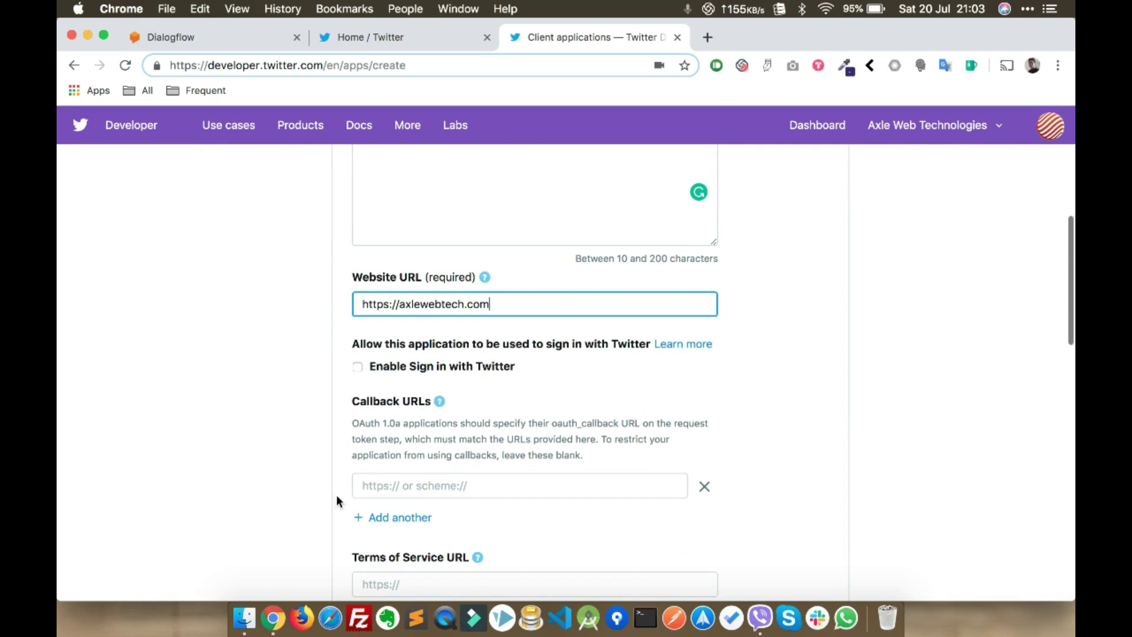
pyautogui.scroll(-10, 624, 389)
pyautogui.scroll(-8, 623, 390)
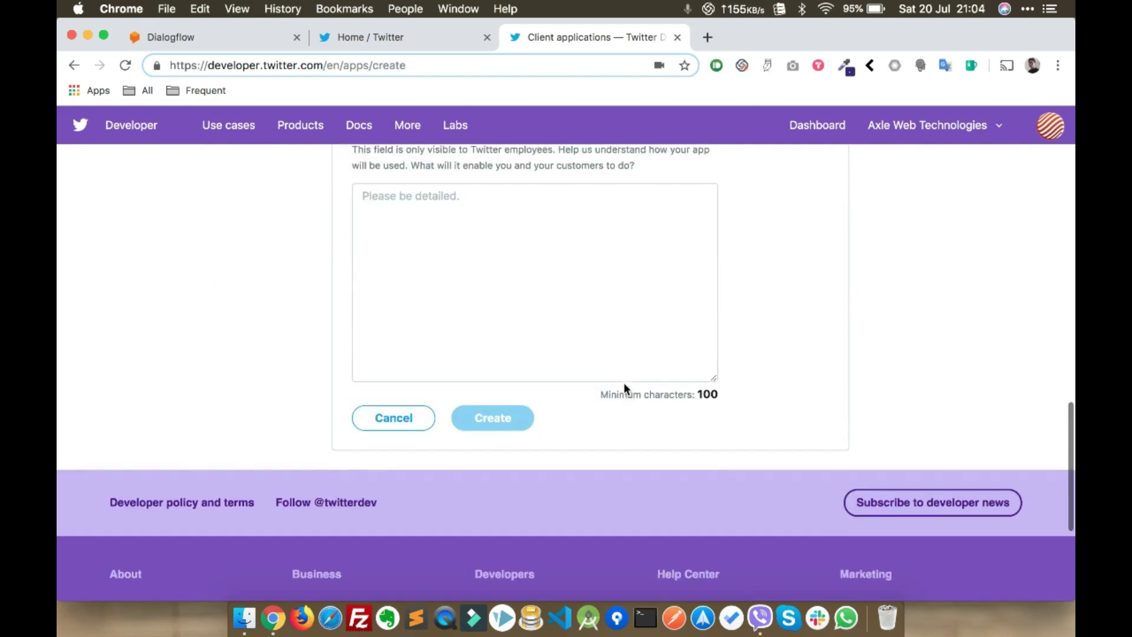
pyautogui.scroll(3, 624, 389)
pyautogui.click(500, 355)
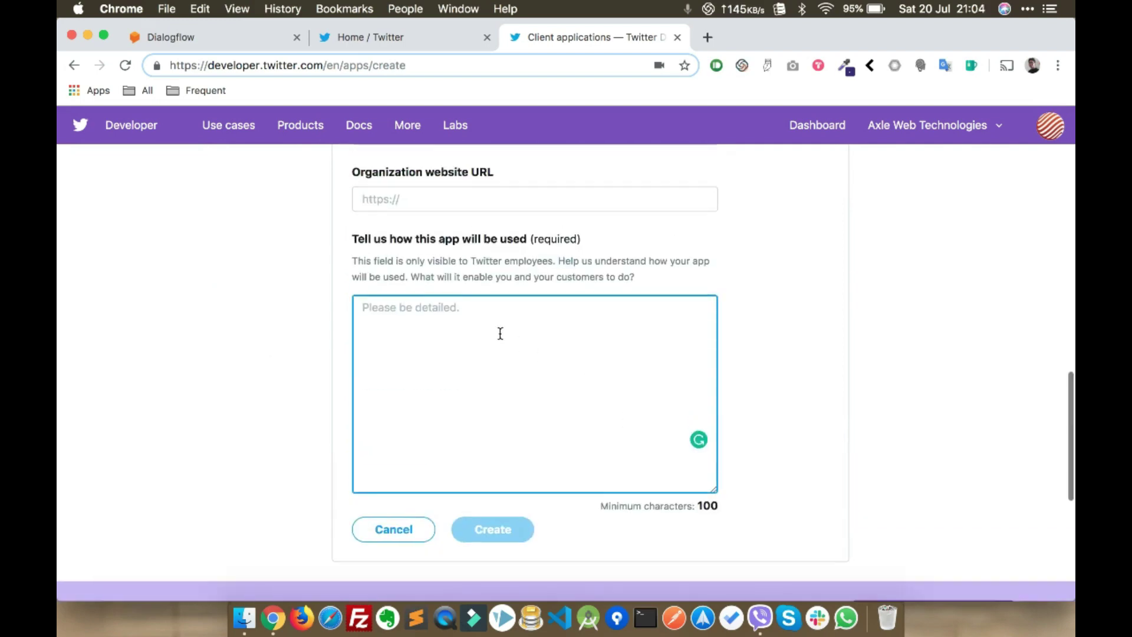
pyautogui.scroll(-3, 499, 334)
pyautogui.scroll(5, 499, 334)
pyautogui.scroll(5, 500, 334)
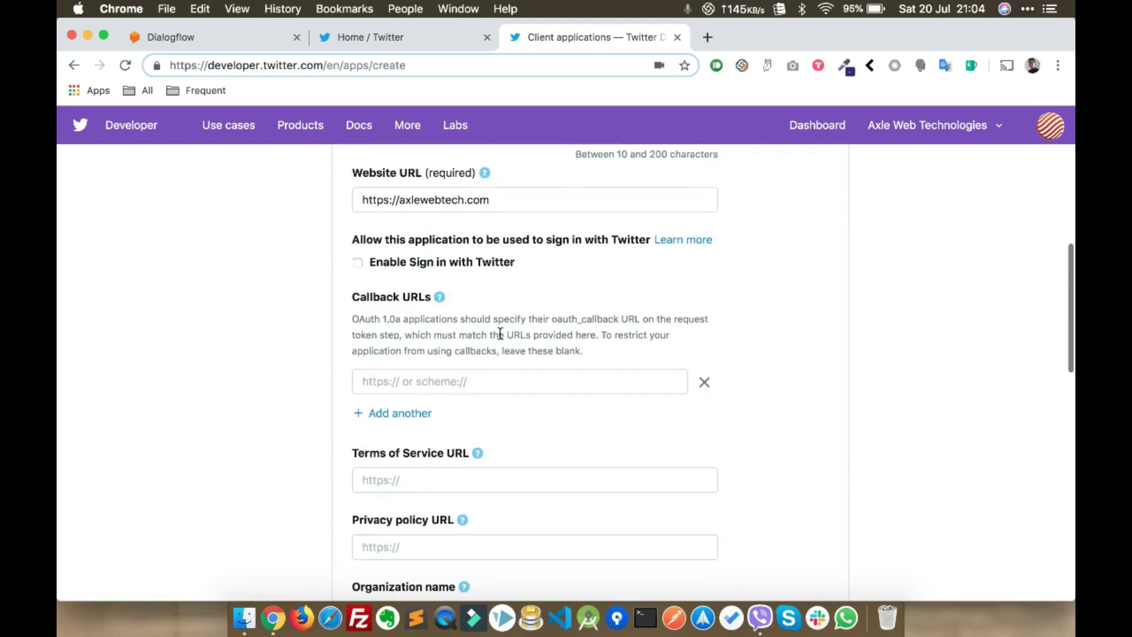
pyautogui.scroll(5, 492, 318)
pyautogui.scroll(3, 492, 318)
pyautogui.click(490, 289)
pyautogui.press('super+a')
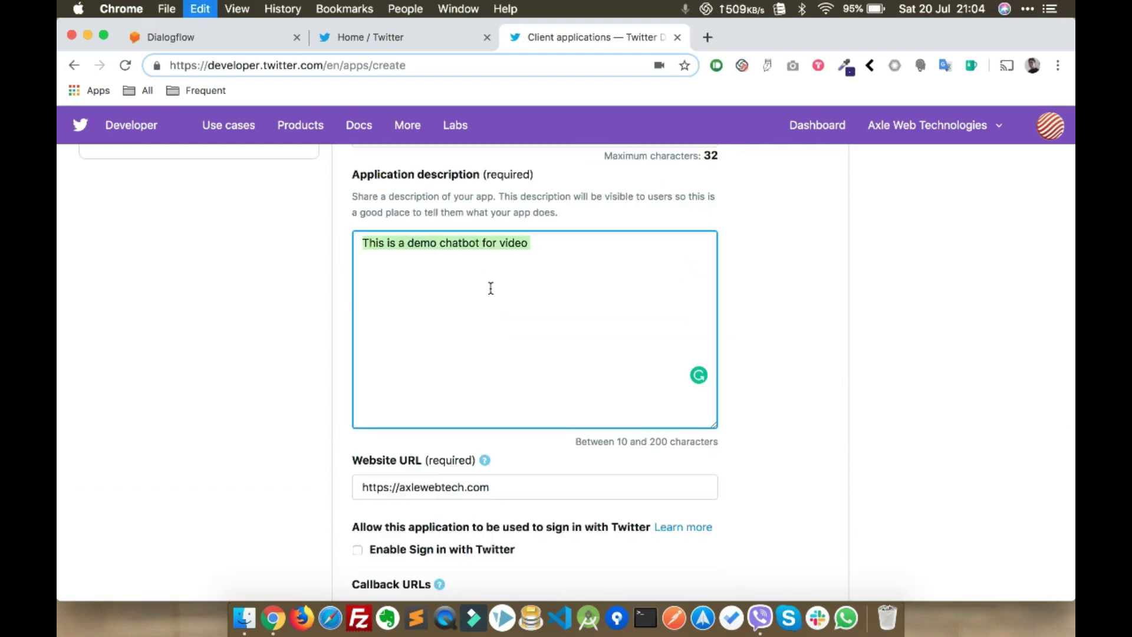
pyautogui.press('super+c')
pyautogui.scroll(-8, 490, 288)
pyautogui.scroll(-5, 490, 288)
pyautogui.scroll(3, 490, 288)
# Step: Fill the usage field with the description pasted repeatedly and submit the app form
pyautogui.click(461, 361)
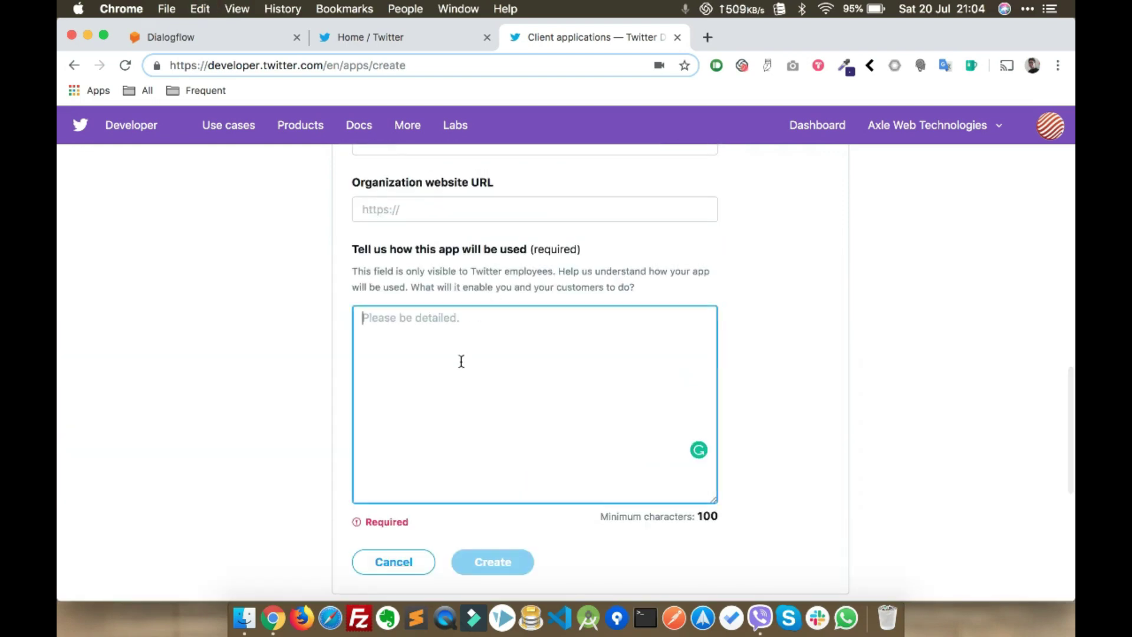
pyautogui.press('super+v')
pyautogui.scroll(-1, 502, 429)
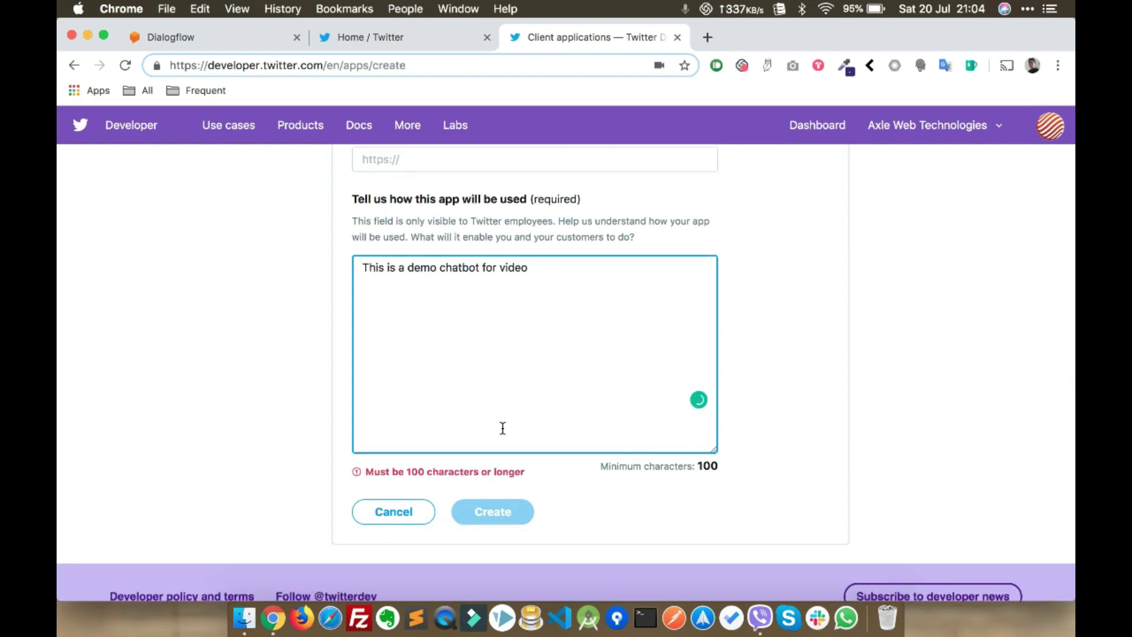
pyautogui.press('super+a')
pyautogui.press('super+v')
pyautogui.press('super+v')
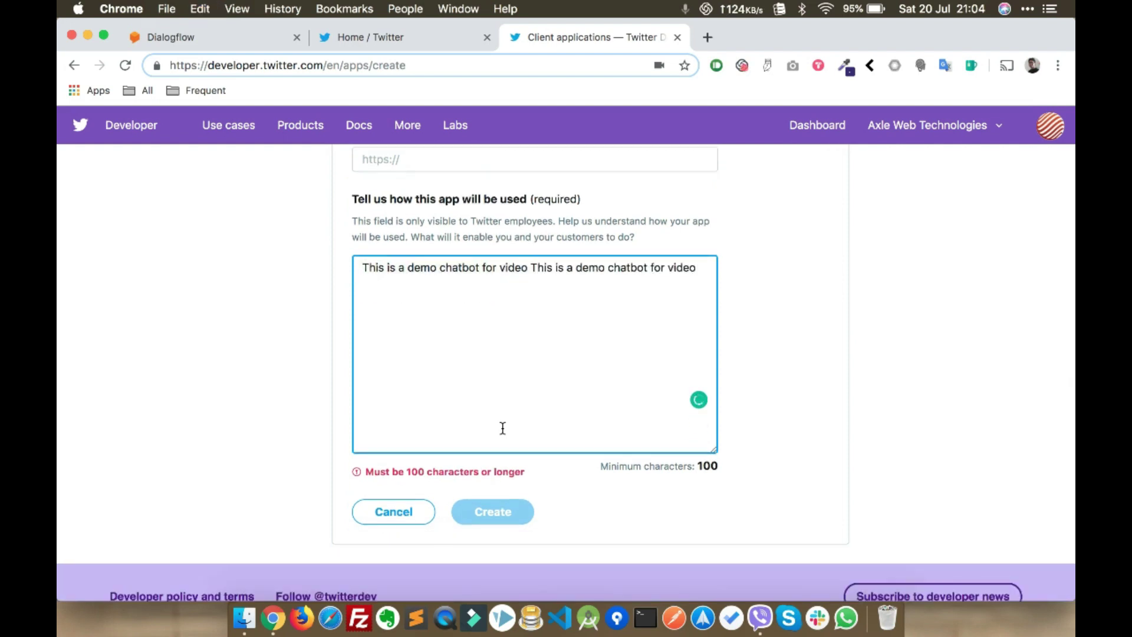
pyautogui.press('super+v')
pyautogui.press('super+v')
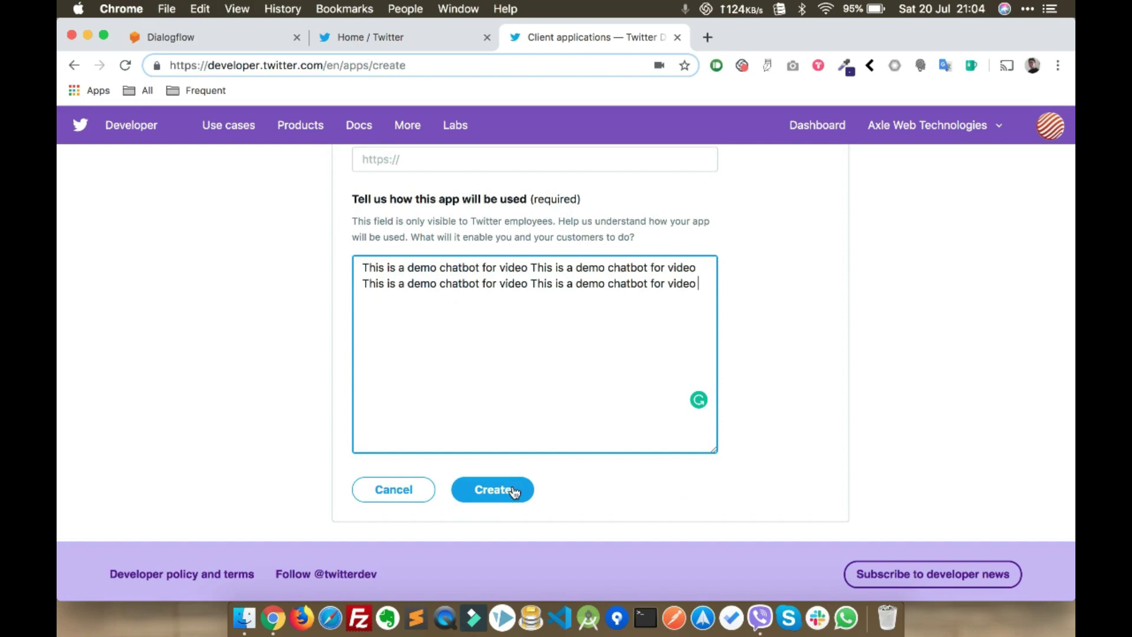
pyautogui.click(511, 490)
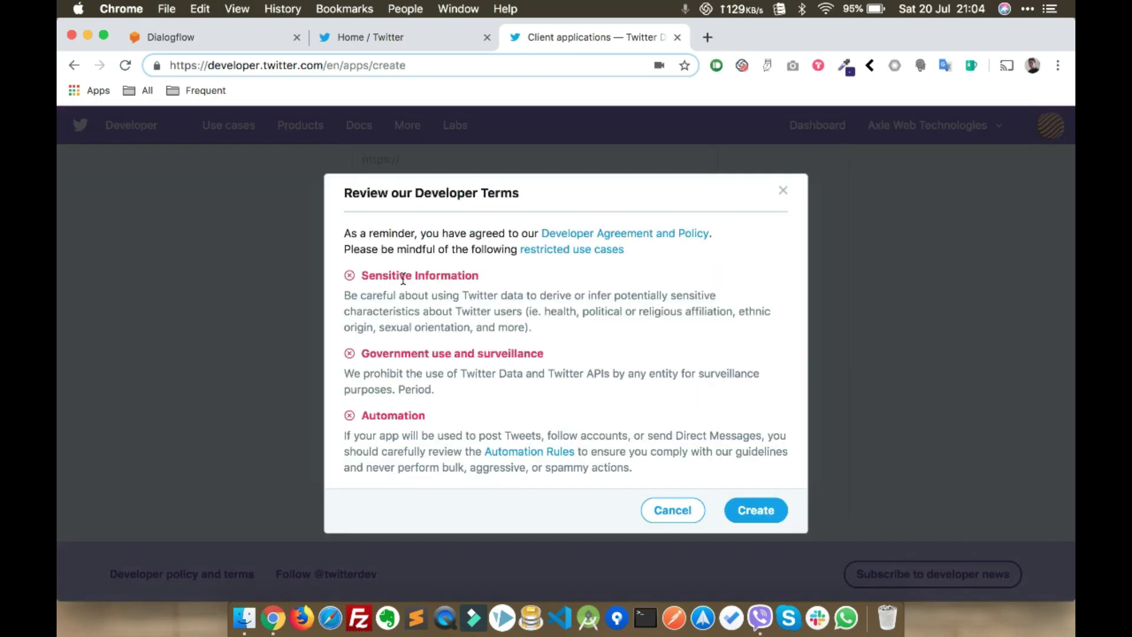
# Step: Rename the app 'Restaurant Demo Chatbot', accept the terms to create it, and reach Dialogflow Integrations
pyautogui.click(756, 509)
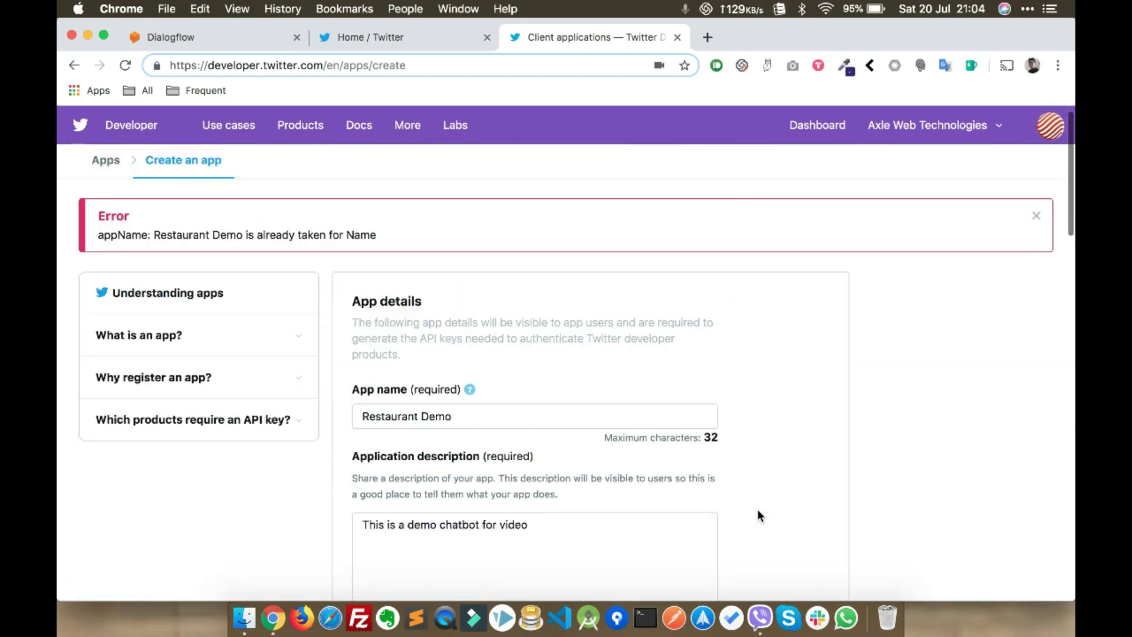
pyautogui.scroll(-3, 441, 266)
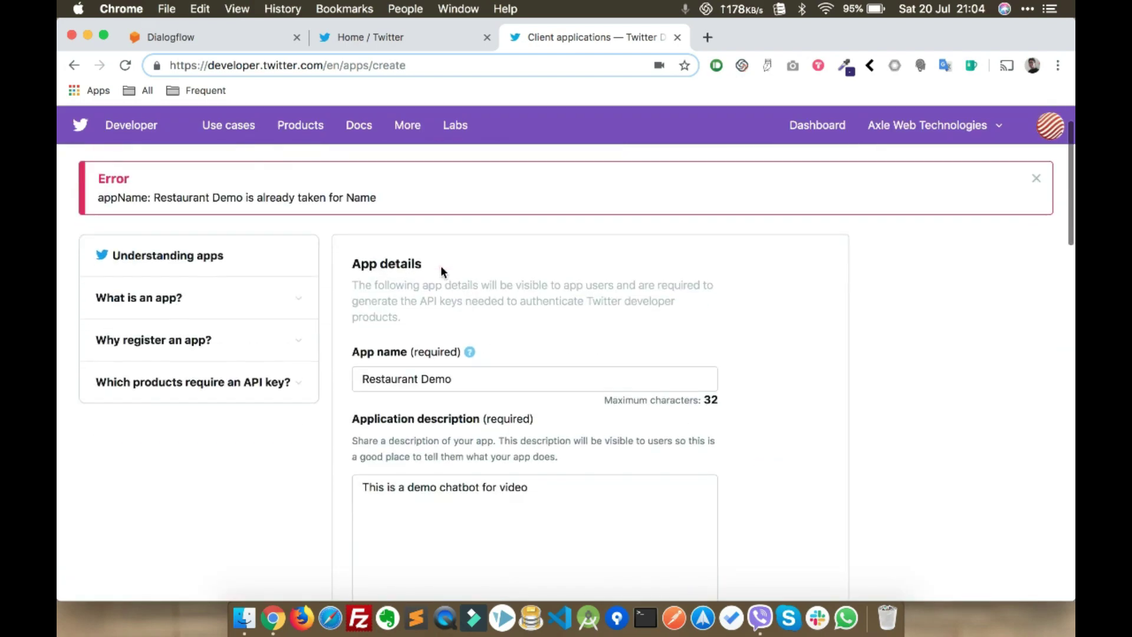
pyautogui.scroll(-2, 441, 265)
pyautogui.scroll(3, 315, 281)
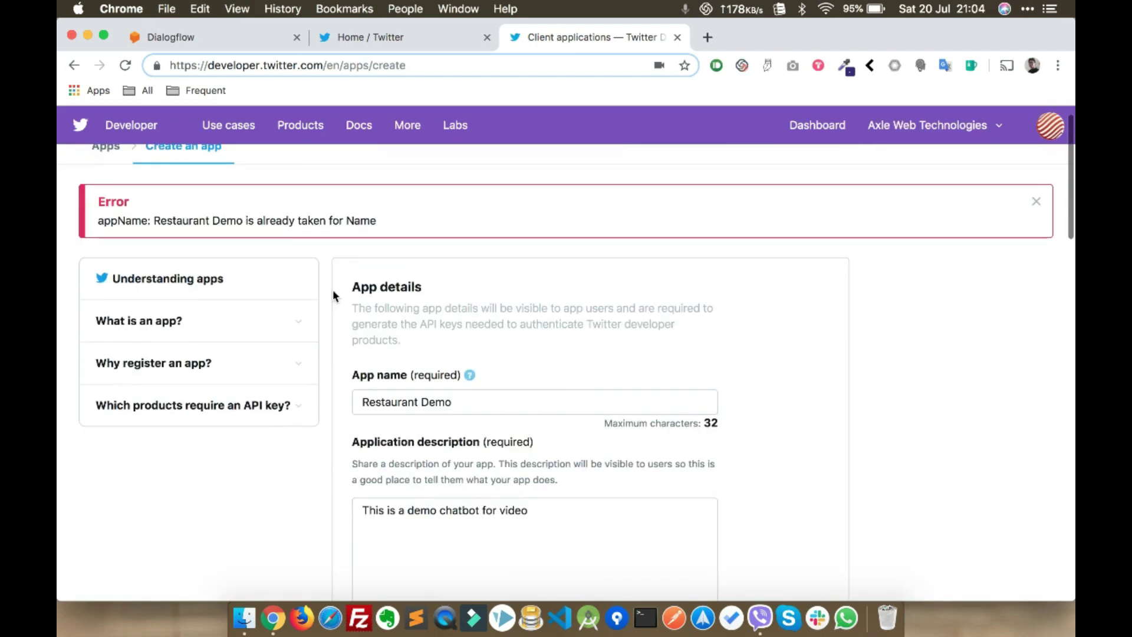
pyautogui.click(467, 403)
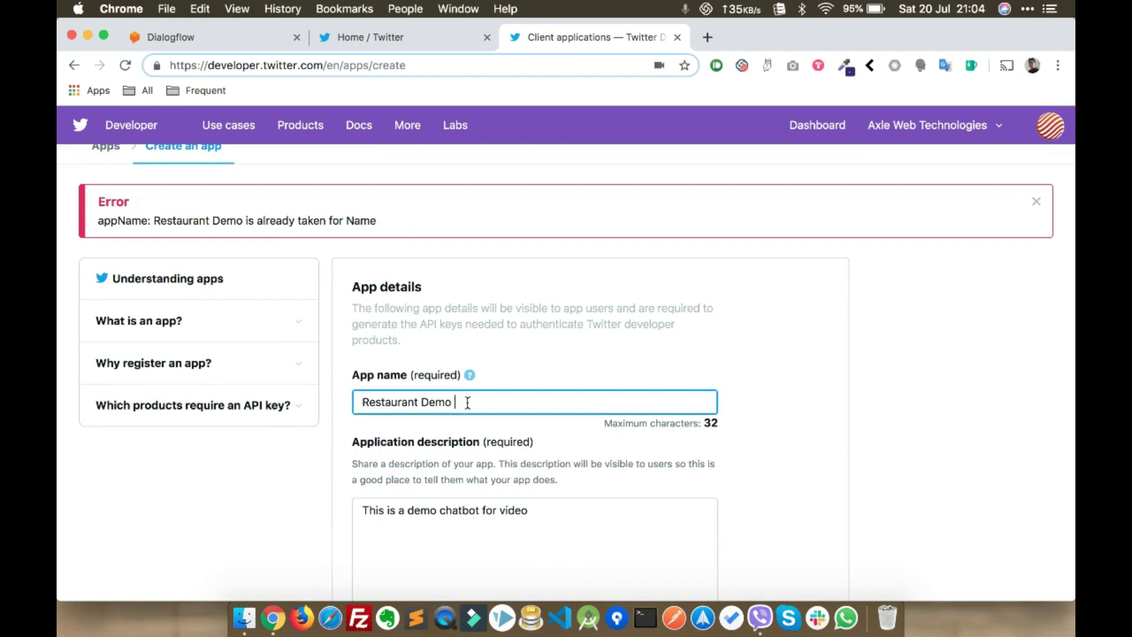
pyautogui.write('Chatbot')
pyautogui.scroll(-10, 758, 400)
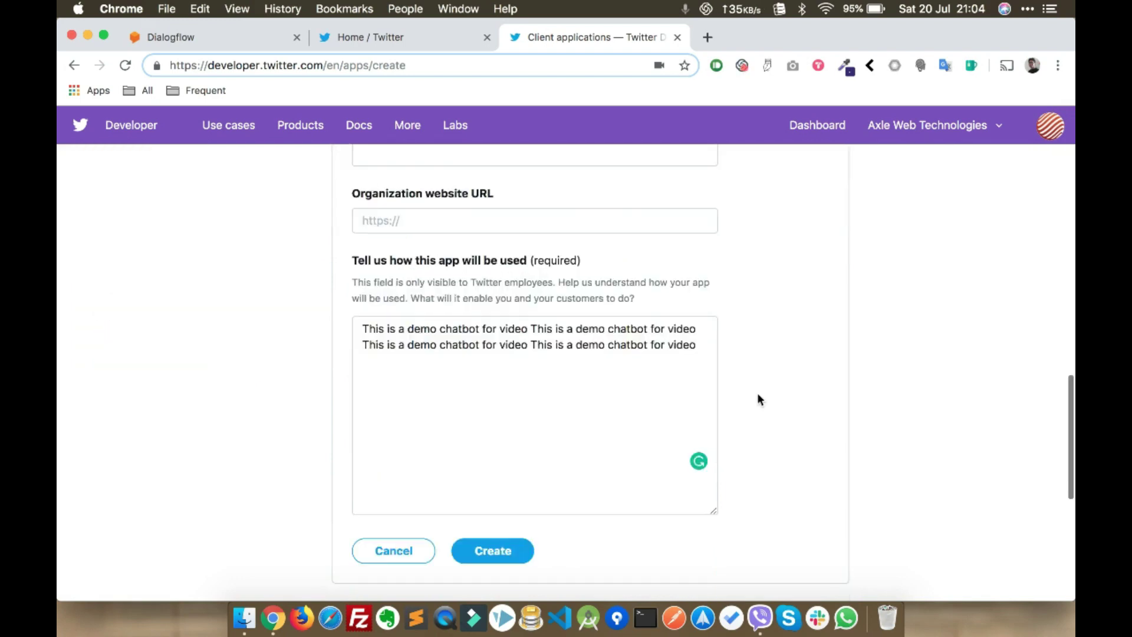
pyautogui.scroll(-5, 757, 400)
pyautogui.scroll(5, 758, 400)
pyautogui.click(493, 538)
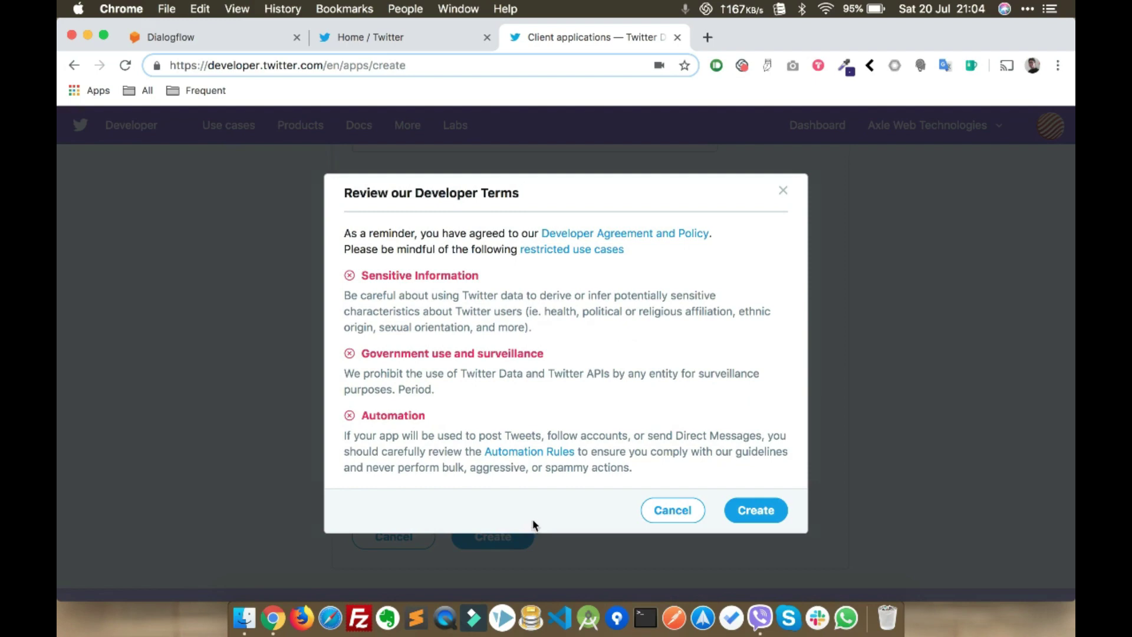
pyautogui.click(755, 510)
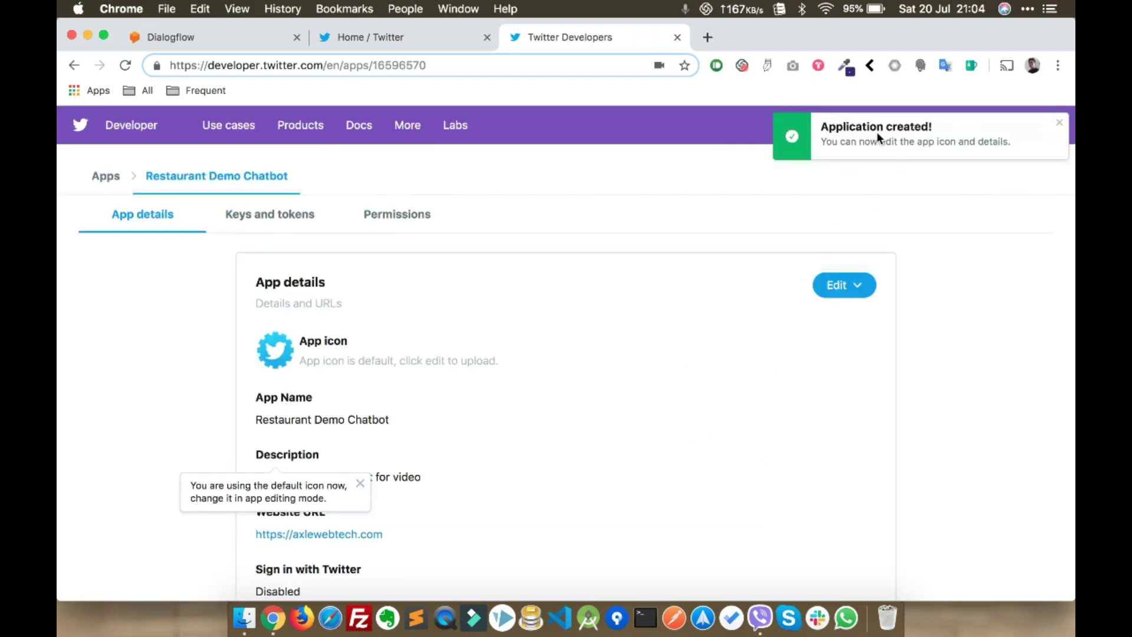
pyautogui.scroll(-3, 574, 501)
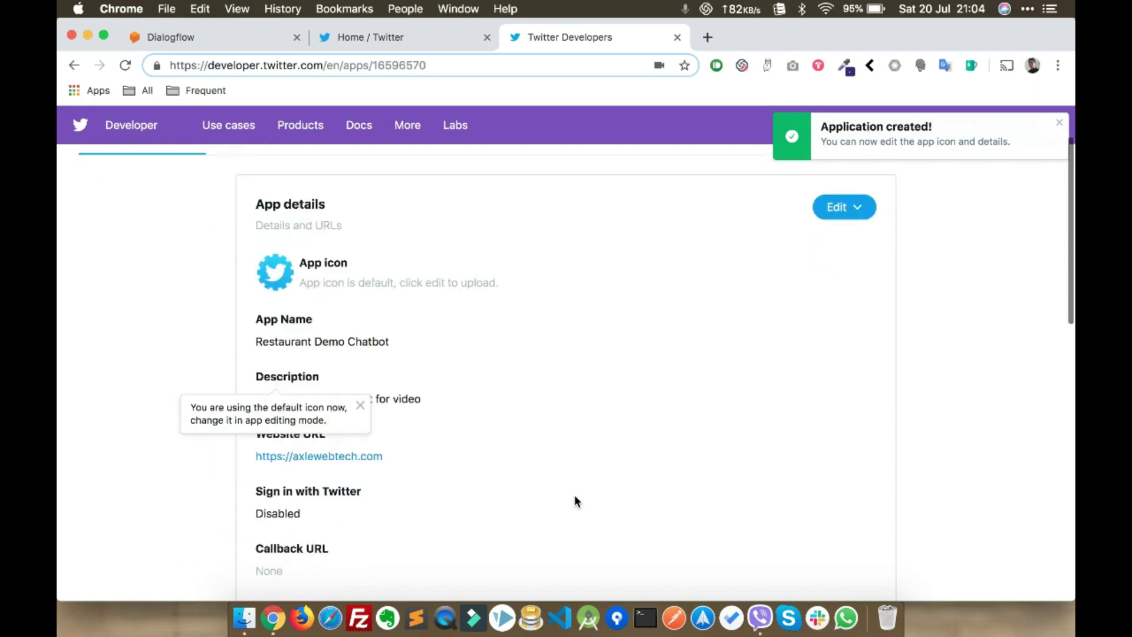
pyautogui.scroll(-5, 574, 501)
pyautogui.scroll(3, 575, 502)
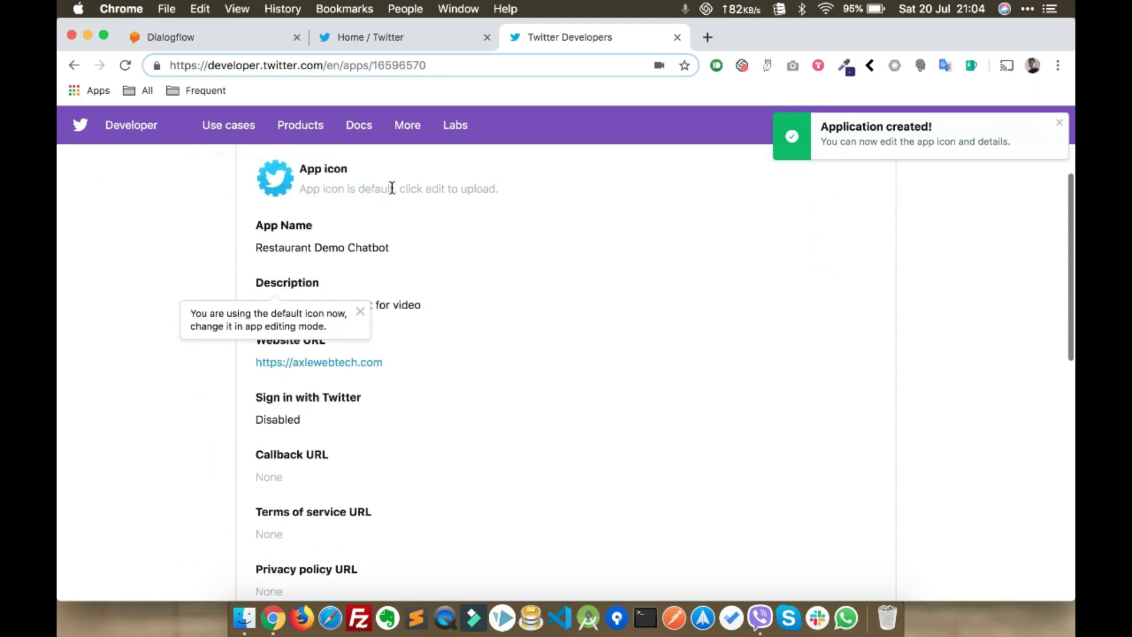
pyautogui.click(207, 43)
pyautogui.click(140, 405)
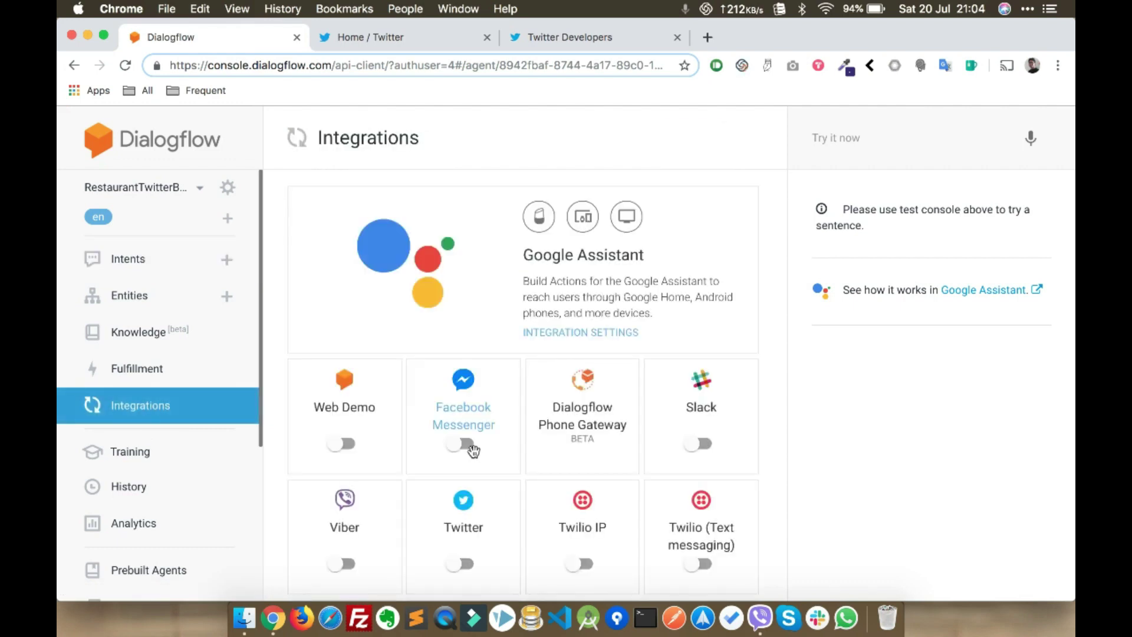
pyautogui.scroll(-3, 569, 357)
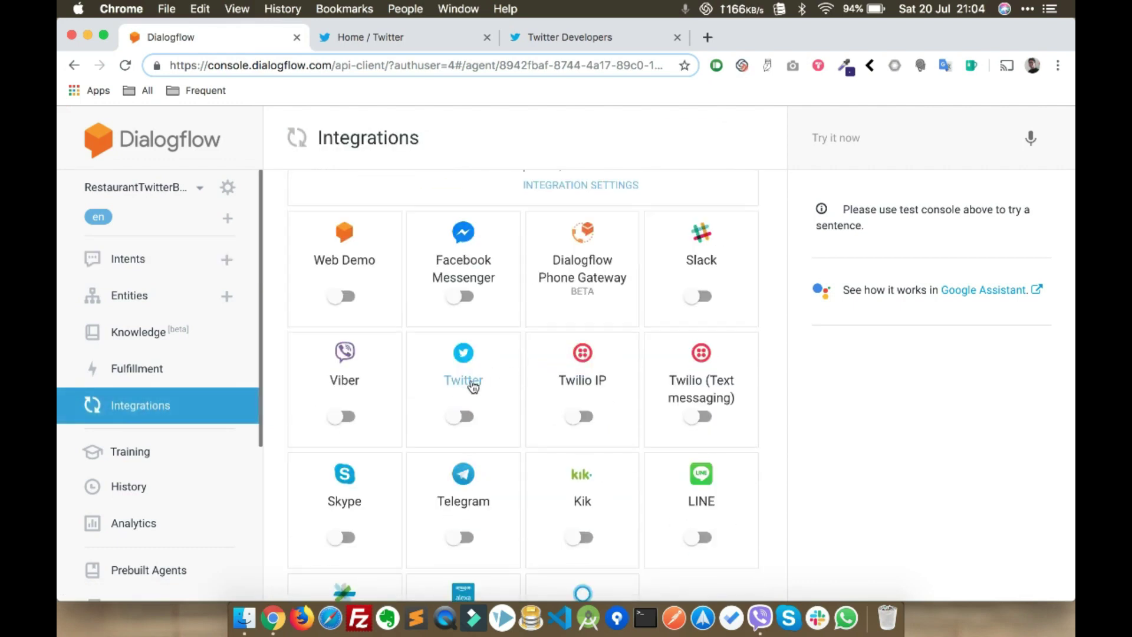
# Step: Bring up the Twitter integration dialog and highlight its app-permissions instruction
pyautogui.click(473, 384)
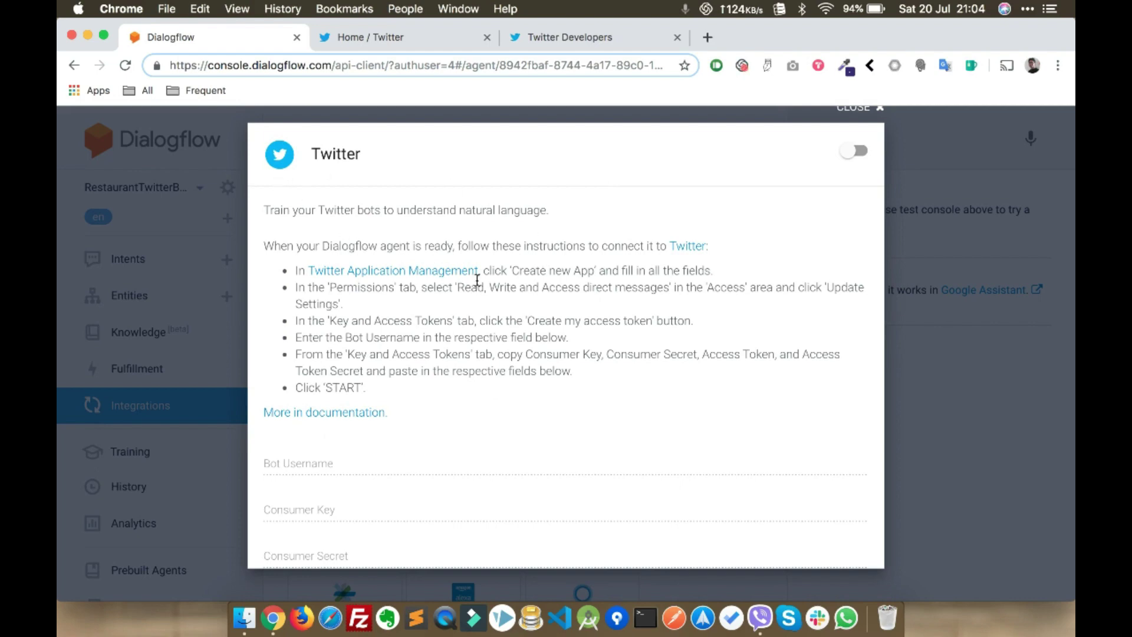
pyautogui.scroll(-2, 476, 281)
pyautogui.scroll(1, 347, 265)
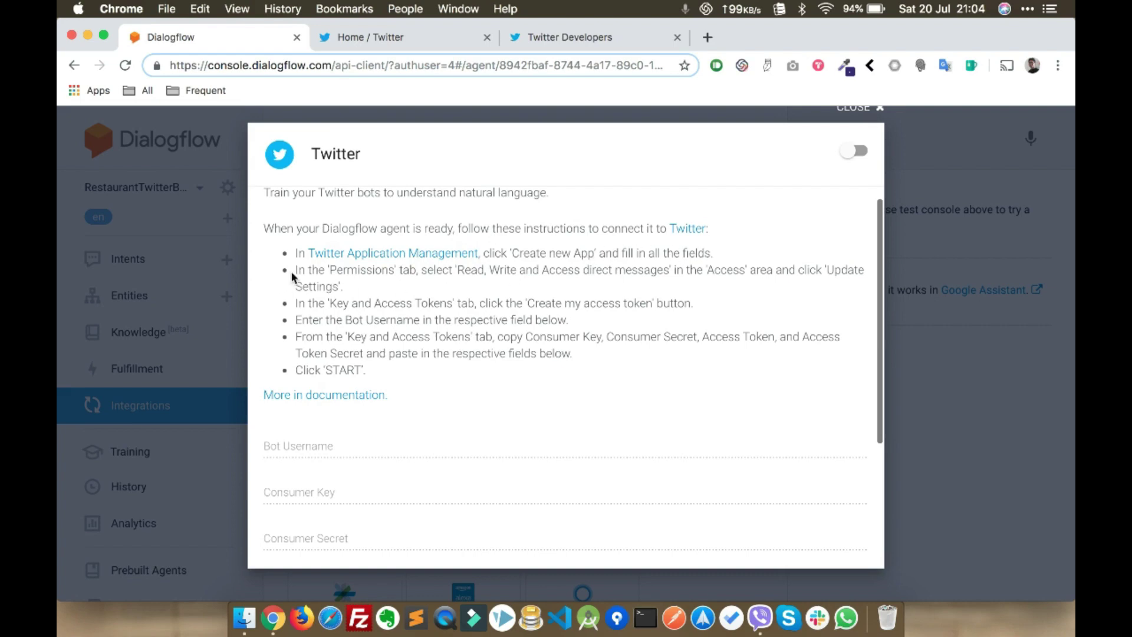
pyautogui.moveTo(296, 270); pyautogui.dragTo(363, 290)
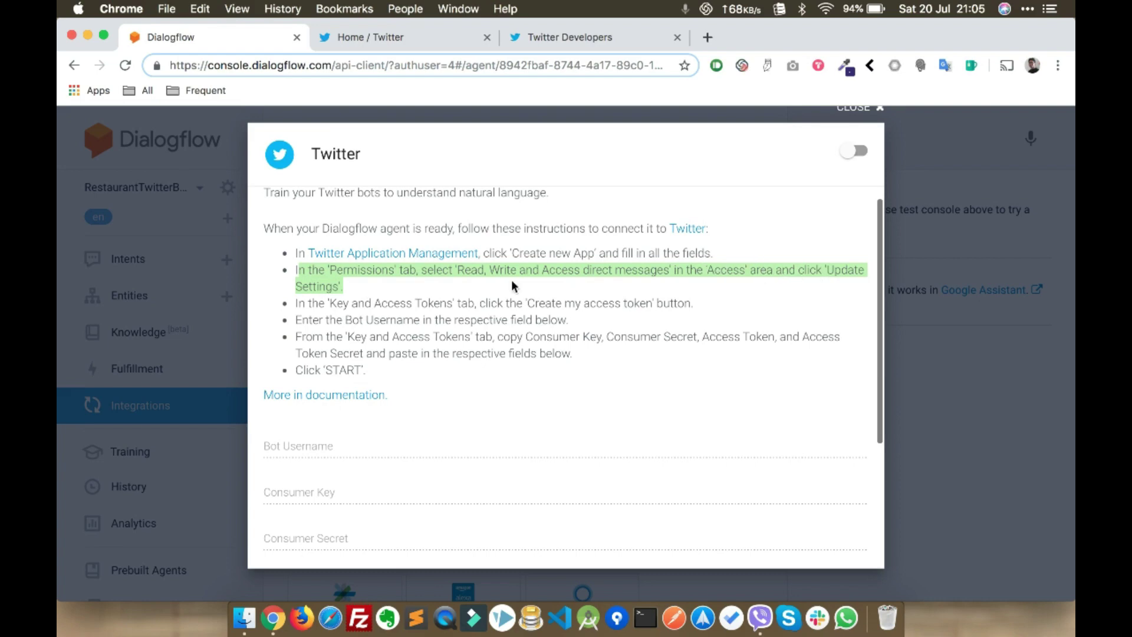
# Step: Set the Restaurant Demo Chatbot app's access to 'Read, write, and Direct Messages' and save
pyautogui.click(596, 43)
pyautogui.scroll(5, 509, 284)
pyautogui.click(400, 217)
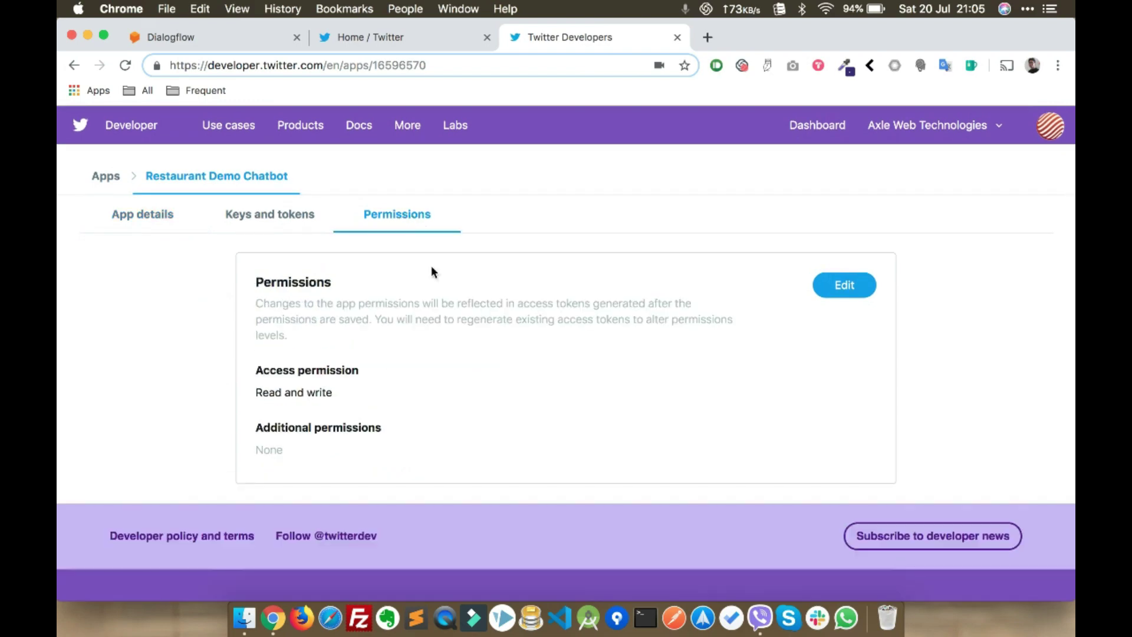
pyautogui.click(844, 284)
pyautogui.scroll(-2, 503, 371)
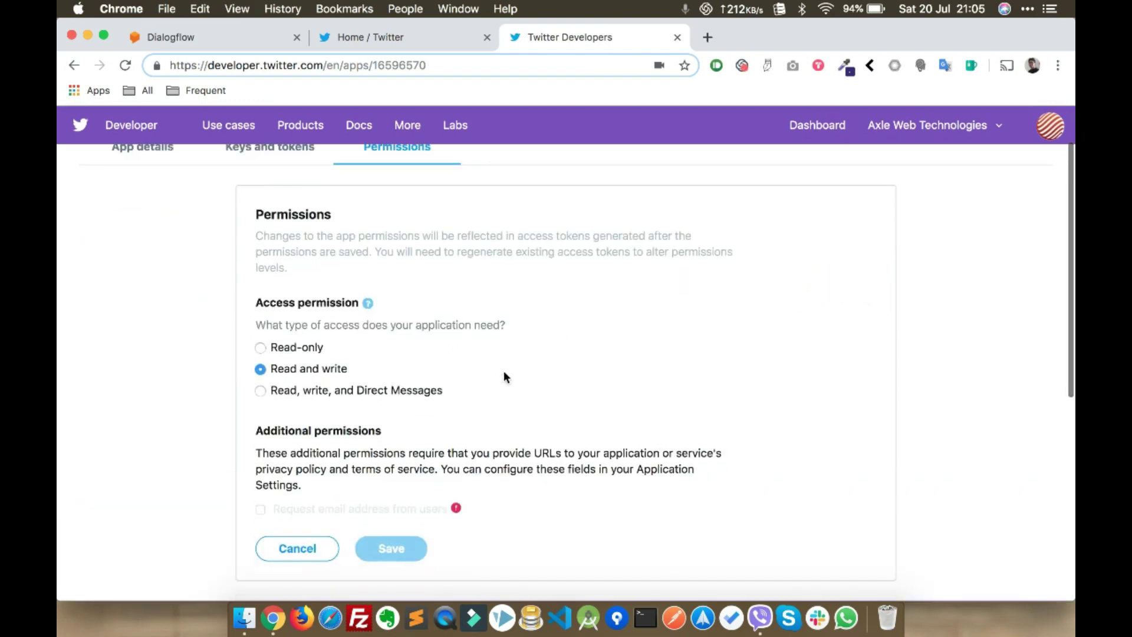
pyautogui.click(265, 390)
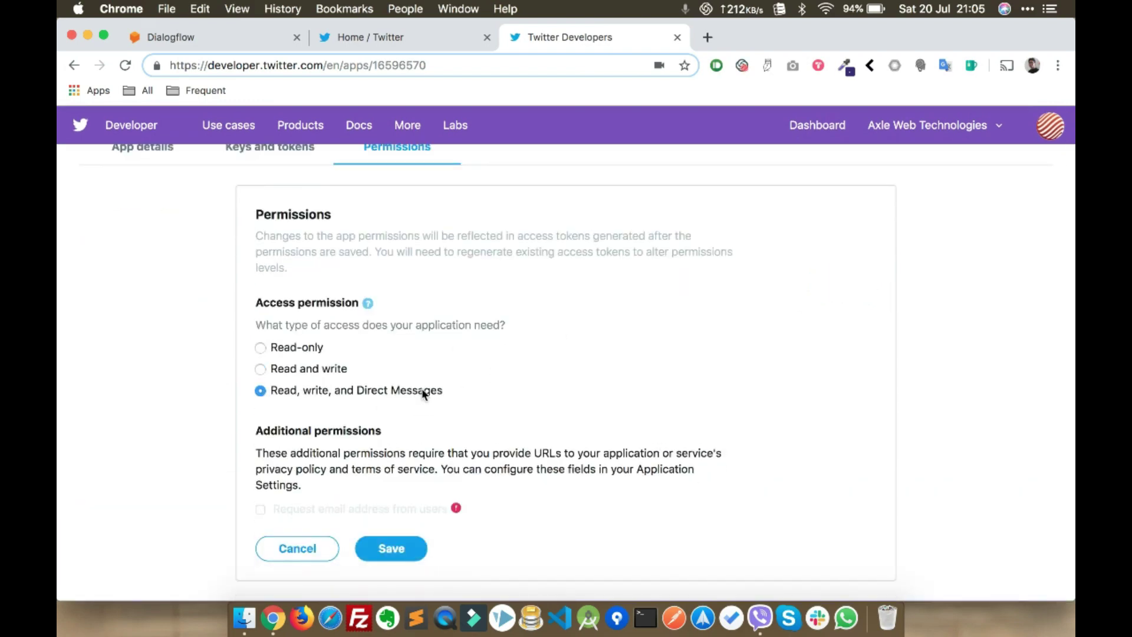
pyautogui.click(392, 549)
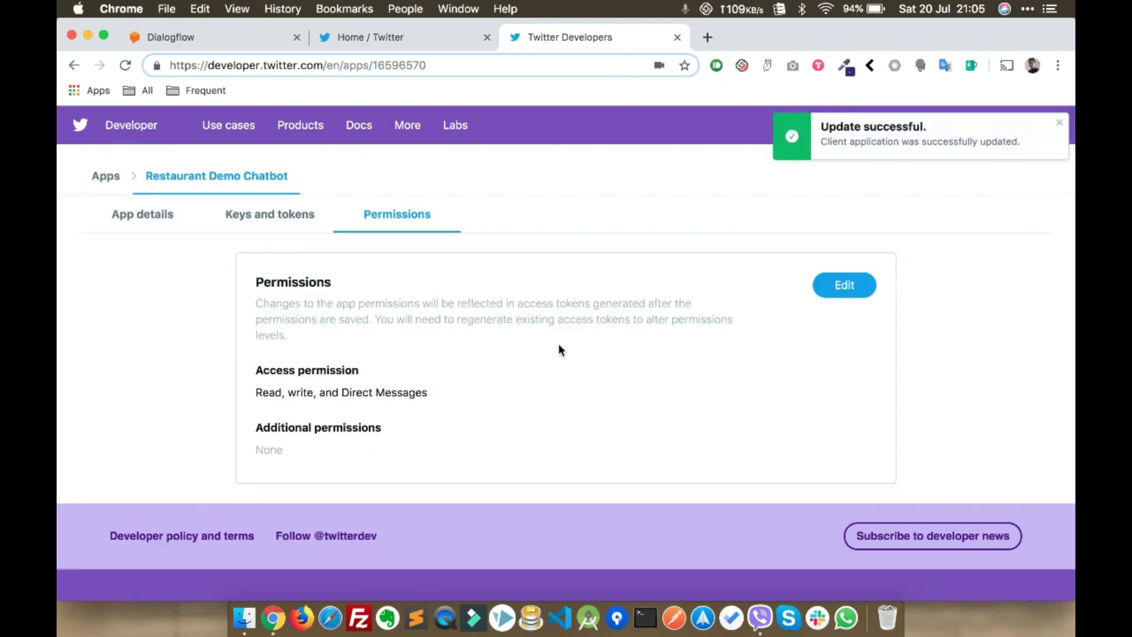
# Step: Highlight the Dialogflow instruction about creating an access token and secret
pyautogui.click(225, 37)
pyautogui.click(307, 304)
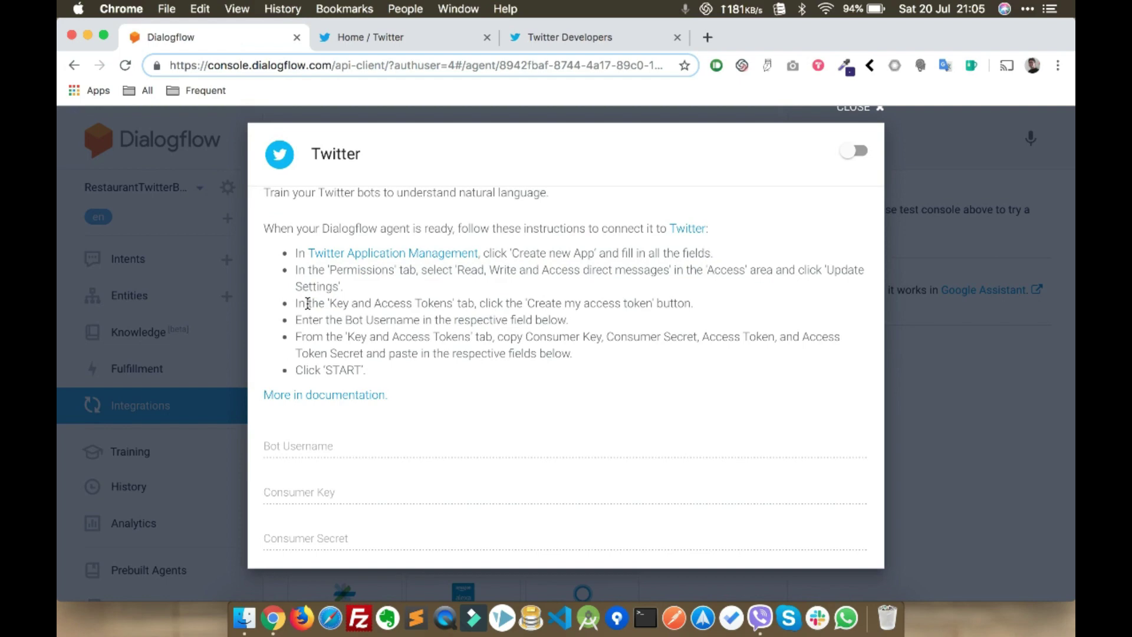
pyautogui.moveTo(299, 304); pyautogui.dragTo(696, 303)
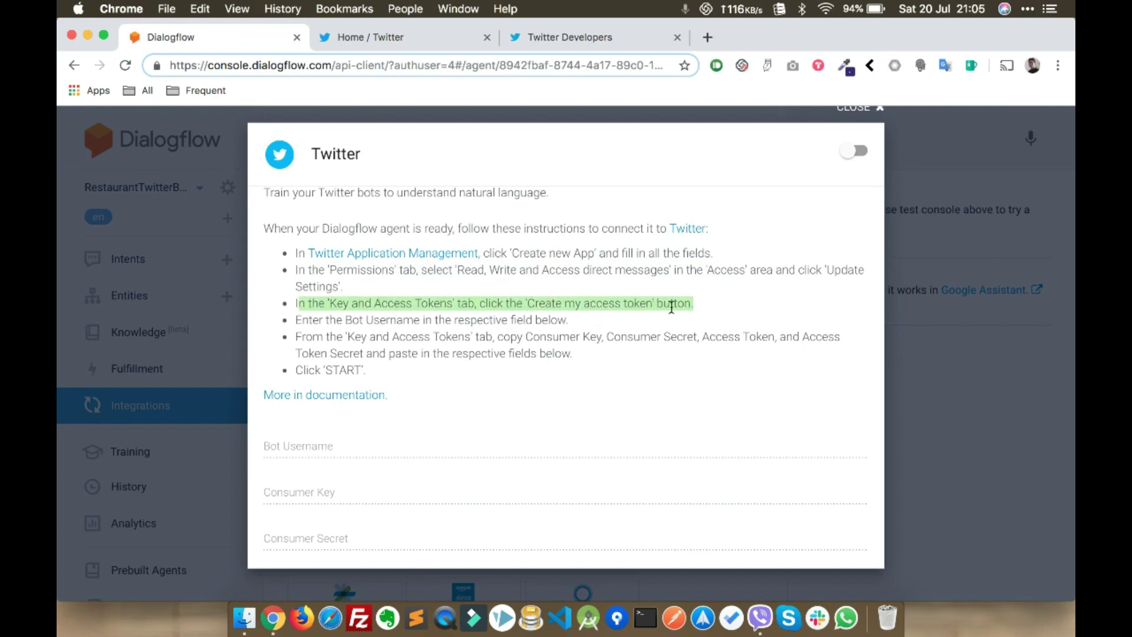
# Step: Generate the app's access token and access token secret under Keys and tokens
pyautogui.click(708, 313)
pyautogui.click(566, 36)
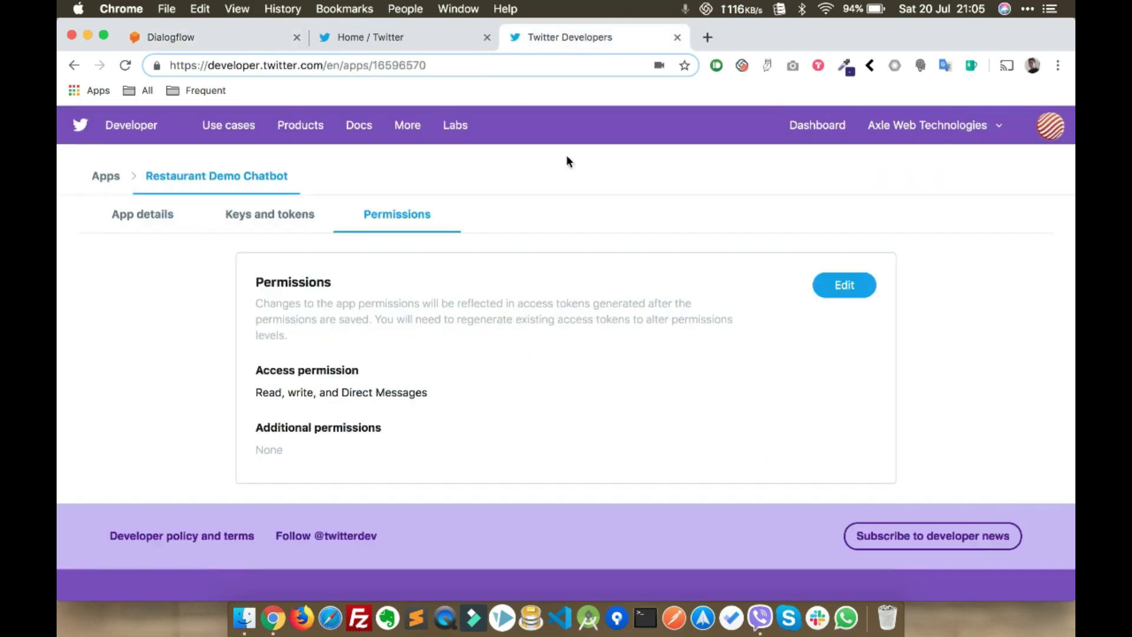
pyautogui.click(291, 219)
pyautogui.scroll(-5, 443, 355)
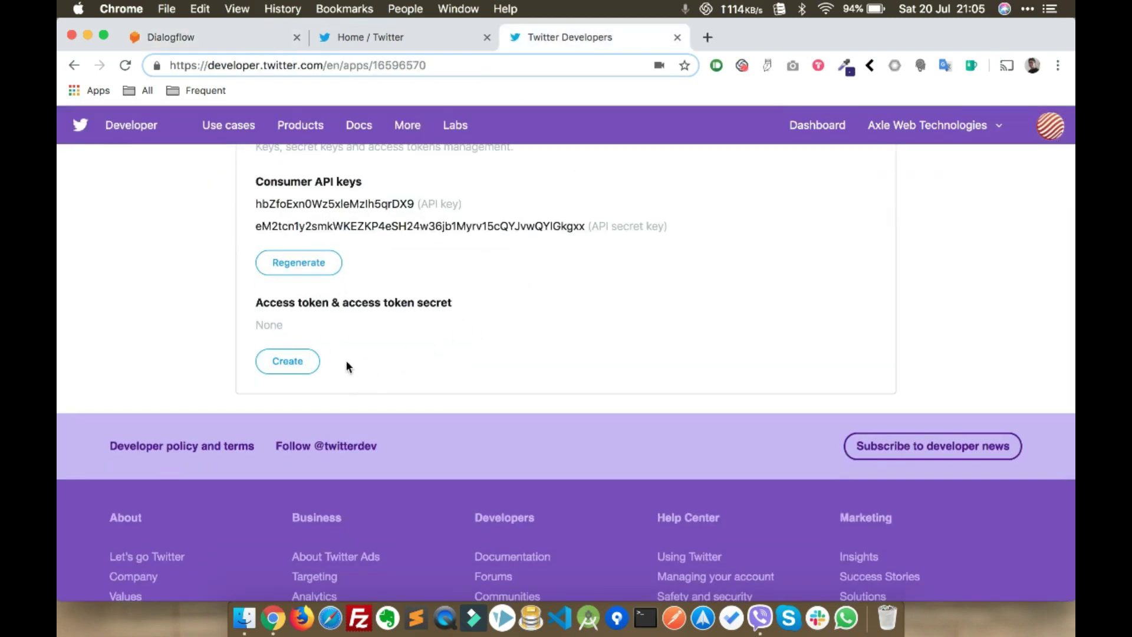
pyautogui.click(292, 365)
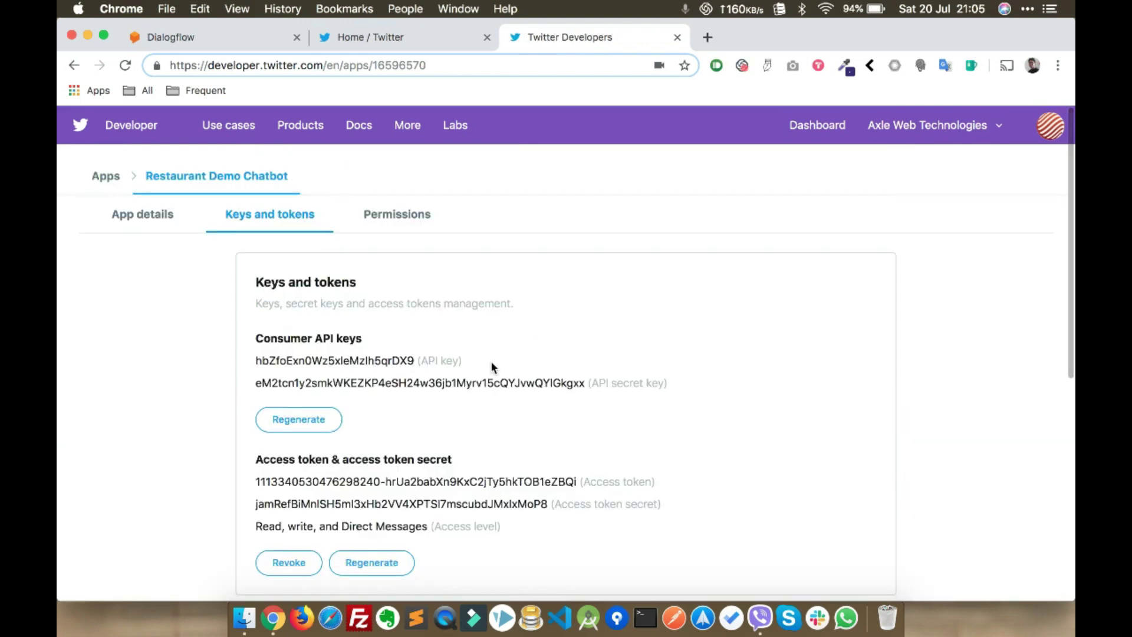
pyautogui.scroll(-3, 490, 362)
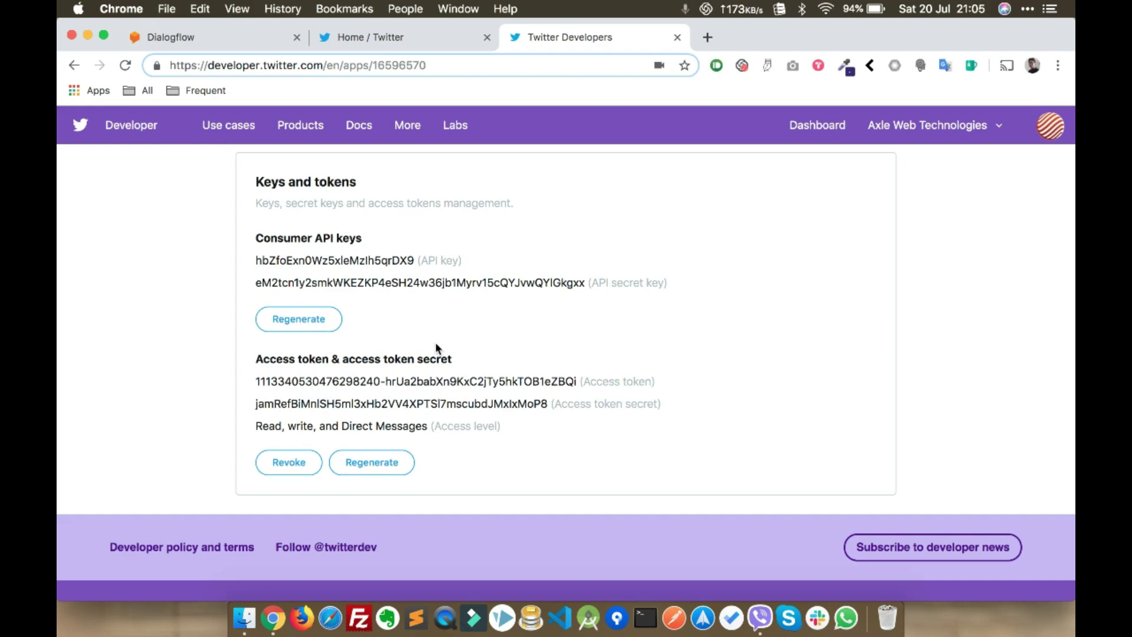
pyautogui.scroll(1, 435, 342)
pyautogui.click(228, 36)
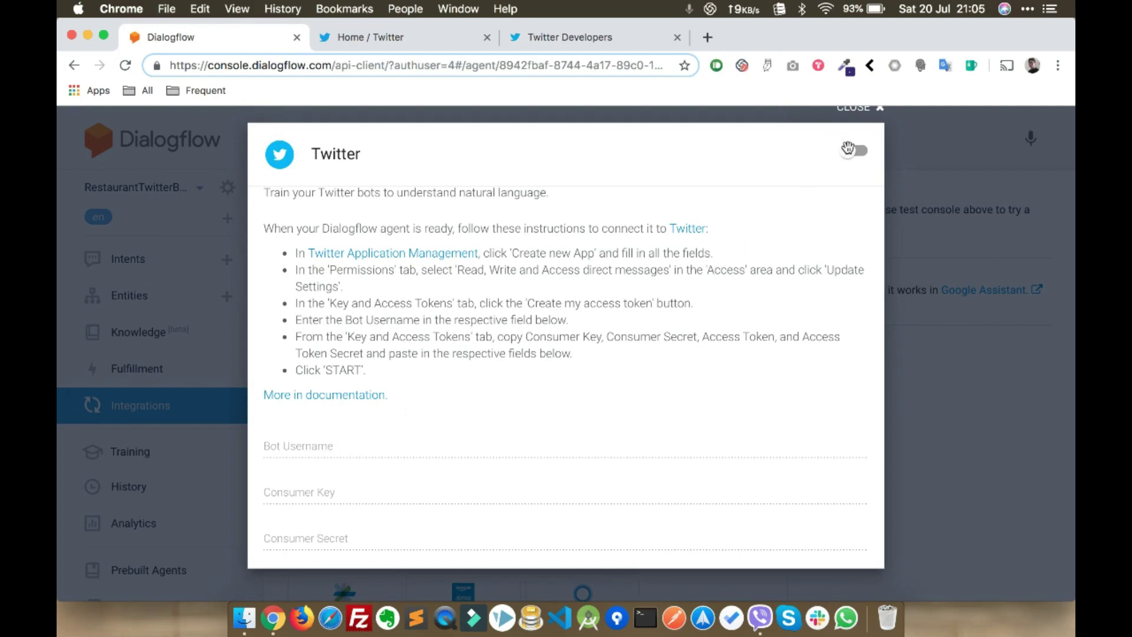
pyautogui.click(853, 151)
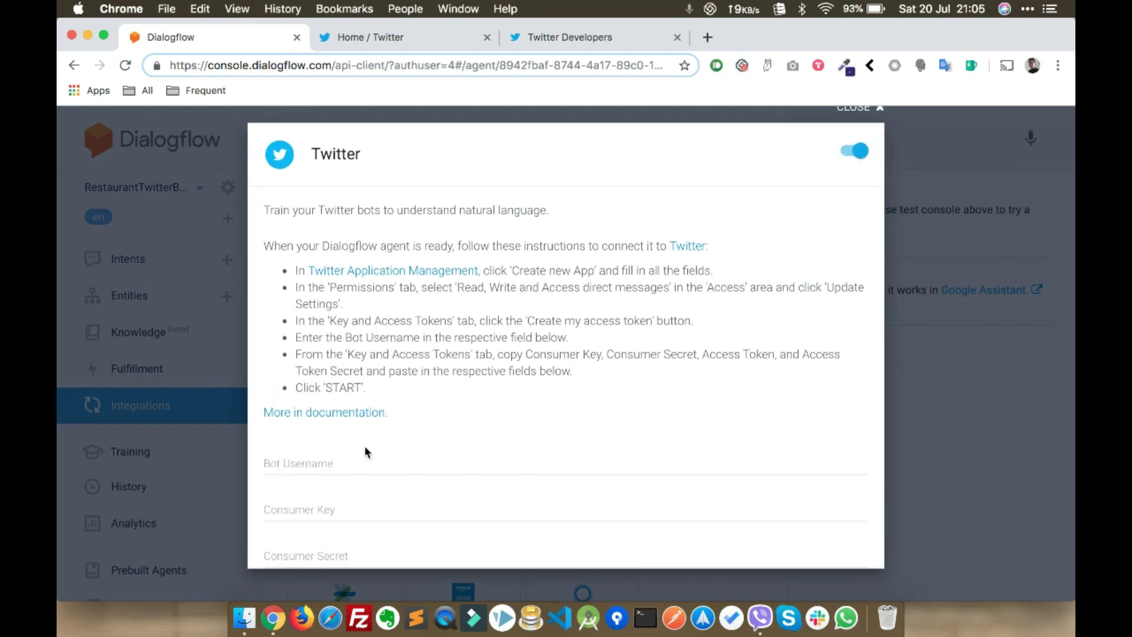
pyautogui.click(337, 463)
pyautogui.write('axlewebtech')
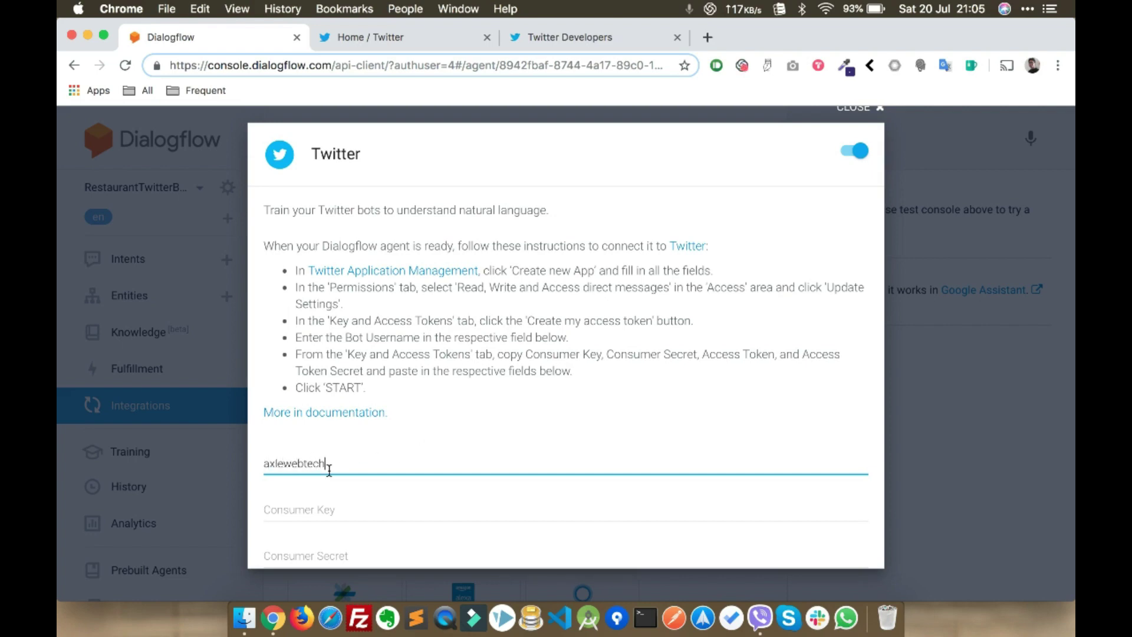
pyautogui.scroll(-1, 327, 464)
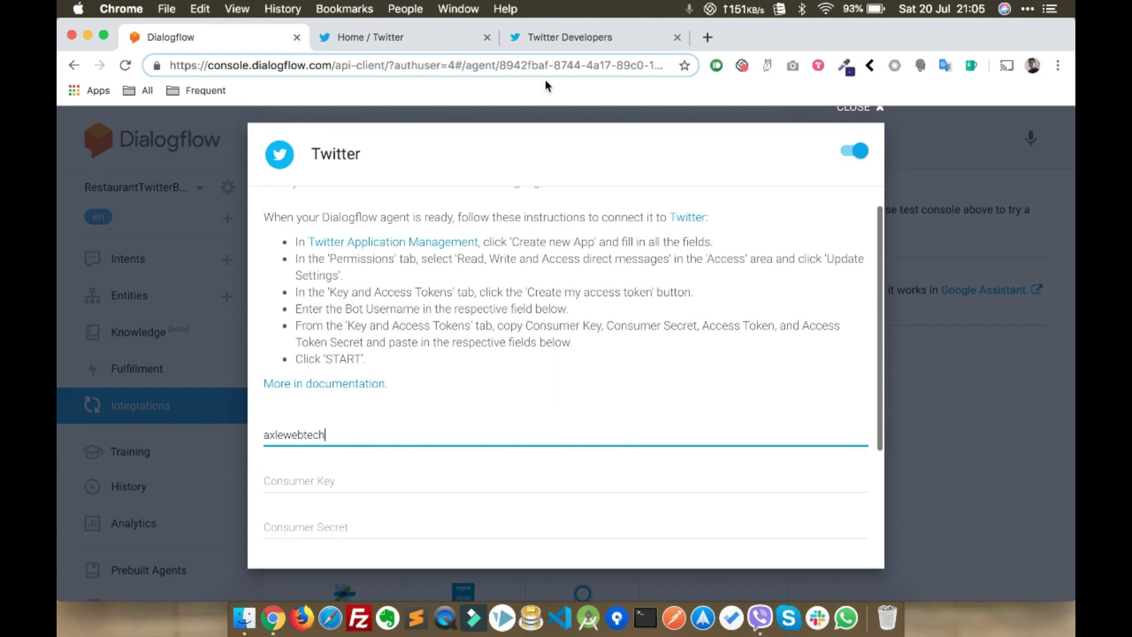
pyautogui.click(570, 37)
pyautogui.click(928, 125)
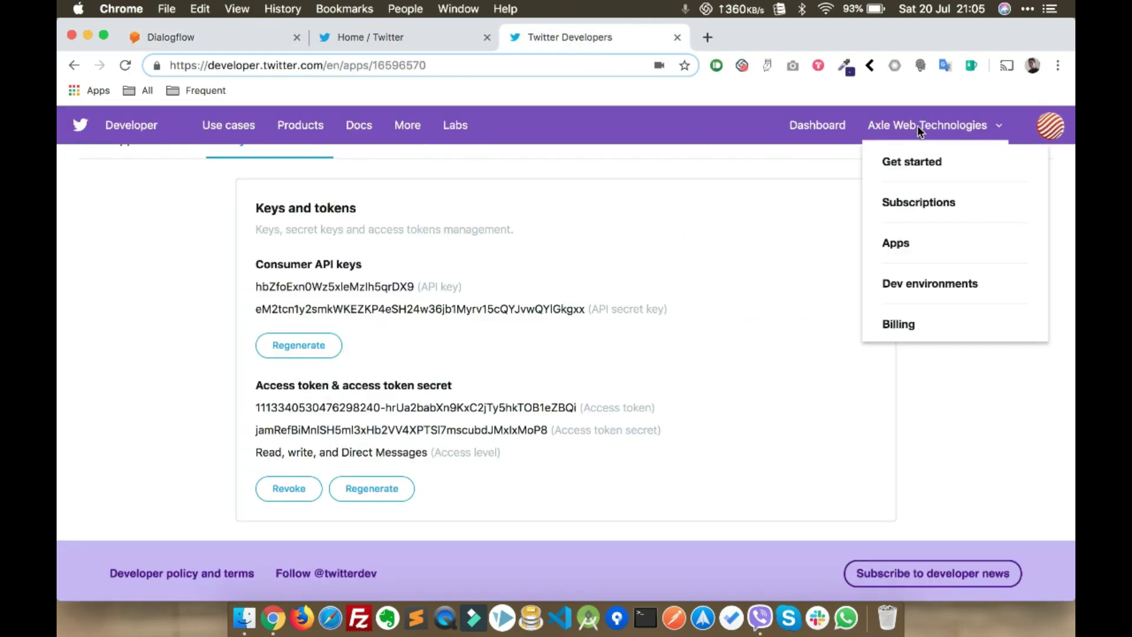
pyautogui.click(369, 36)
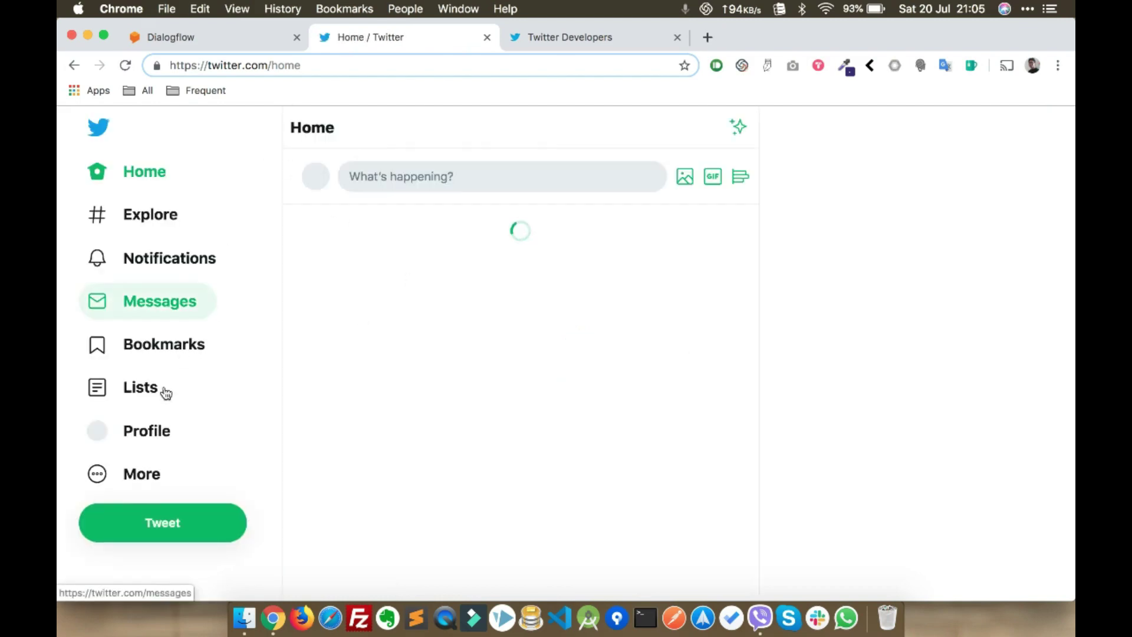
pyautogui.click(147, 430)
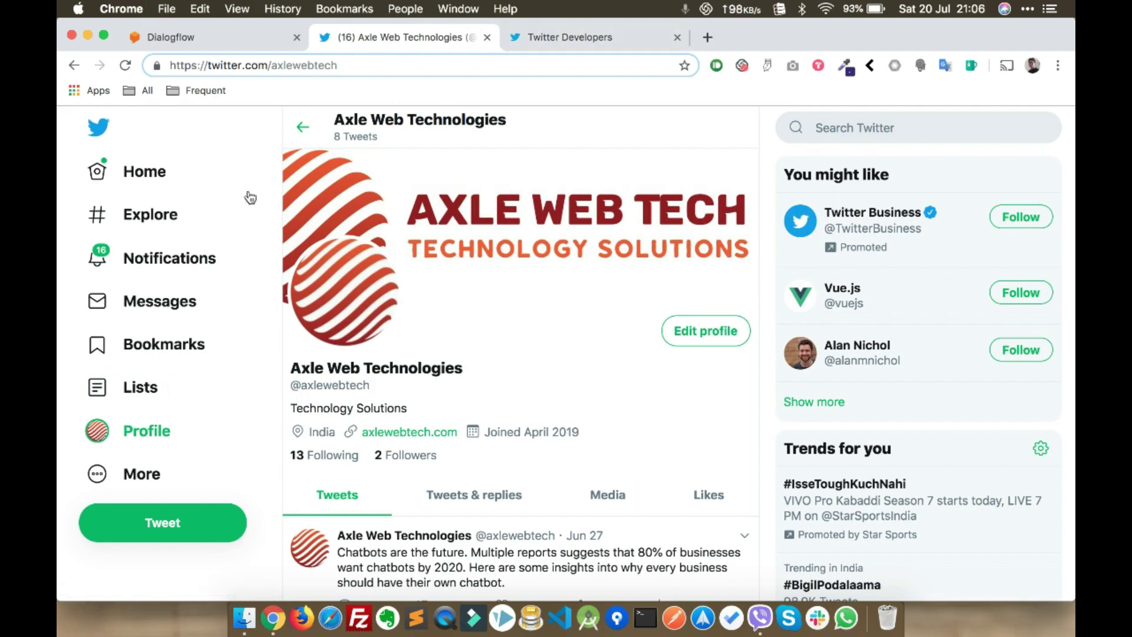
# Step: Copy the Twitter API key into Dialogflow's Consumer Key field
pyautogui.click(192, 39)
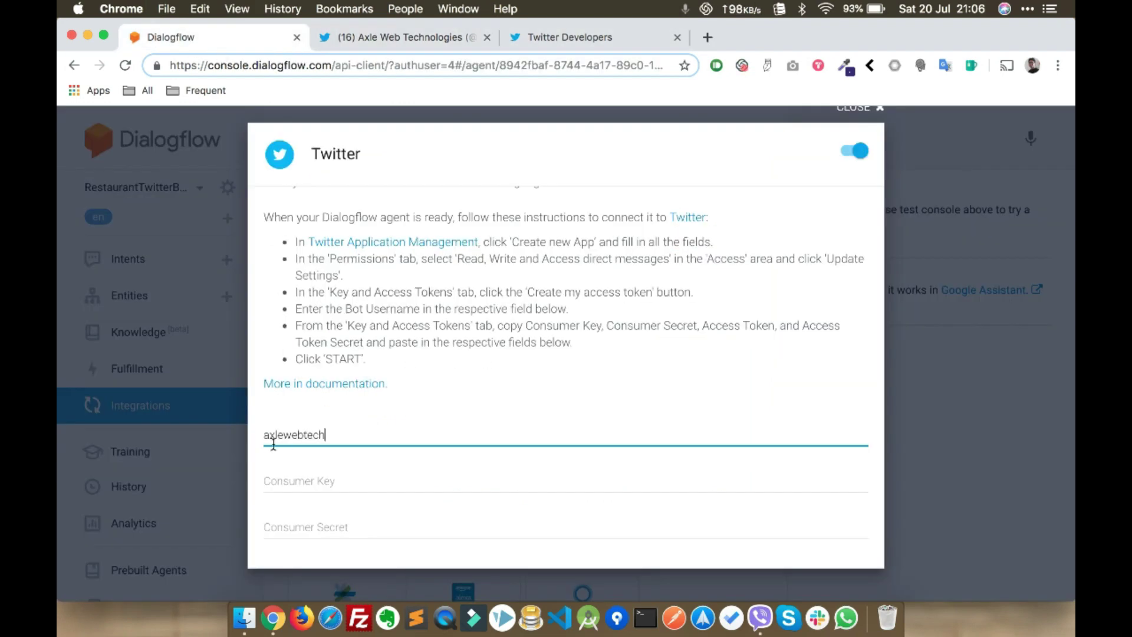
pyautogui.click(335, 480)
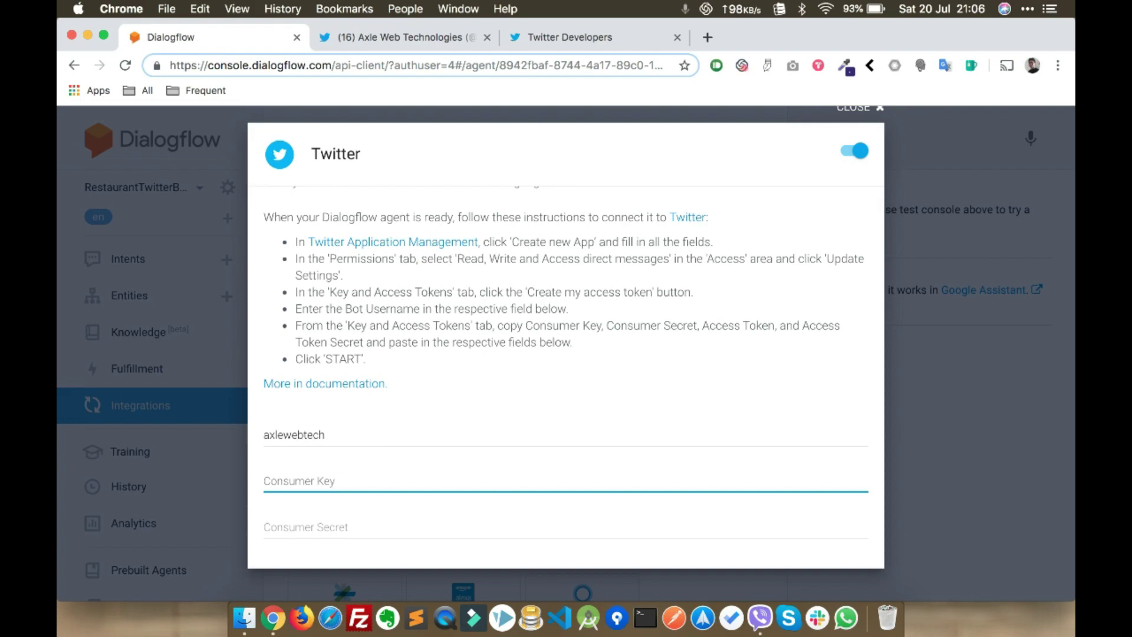
pyautogui.click(583, 33)
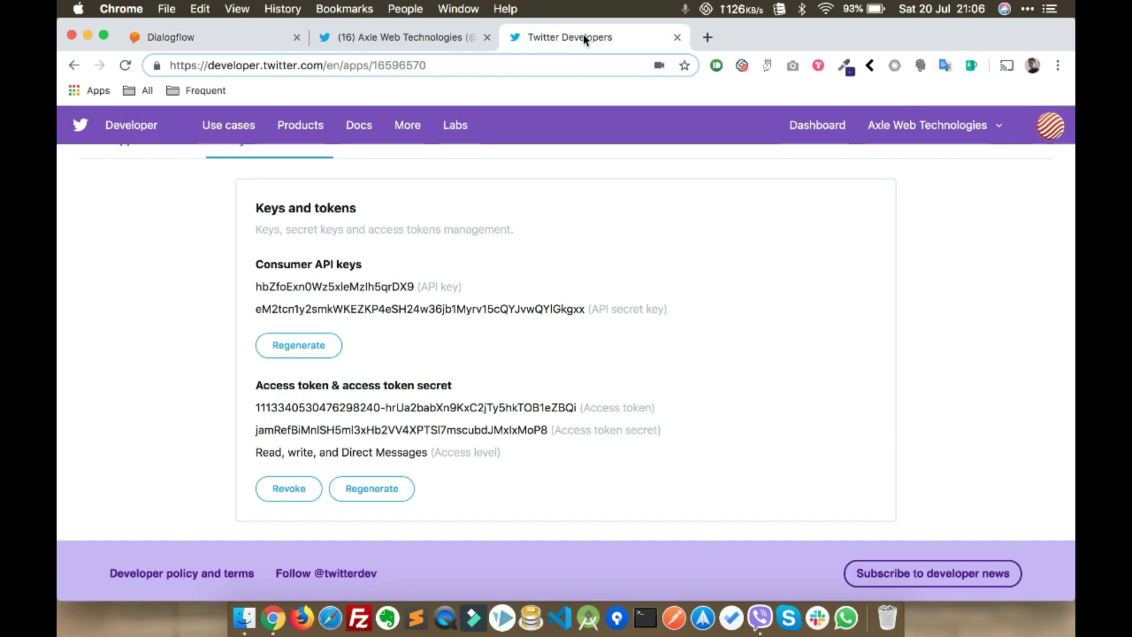
pyautogui.doubleClick(340, 289)
pyautogui.press('super+c')
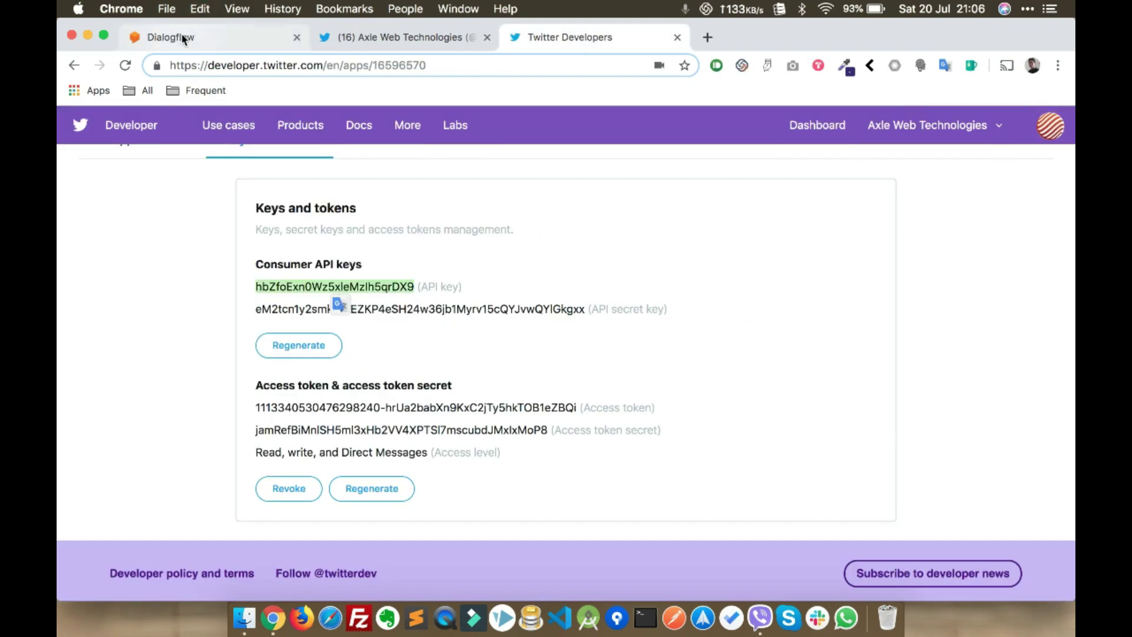
pyautogui.click(171, 38)
pyautogui.click(333, 479)
pyautogui.press('super+v')
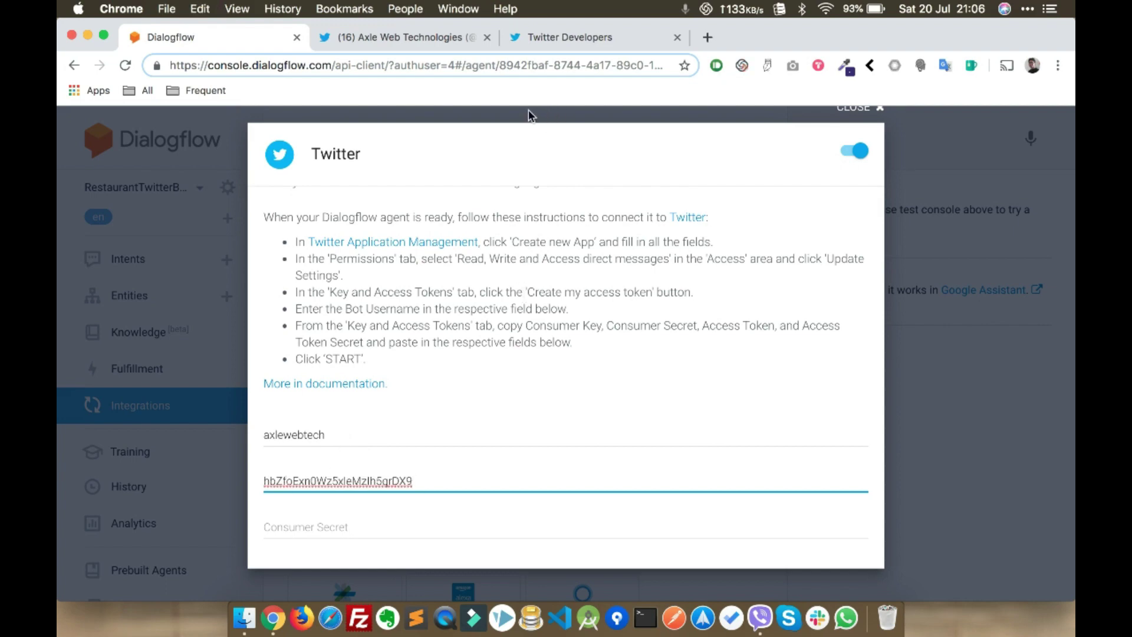
# Step: Copy the API secret key into the Consumer Secret field
pyautogui.click(569, 37)
pyautogui.doubleClick(387, 309)
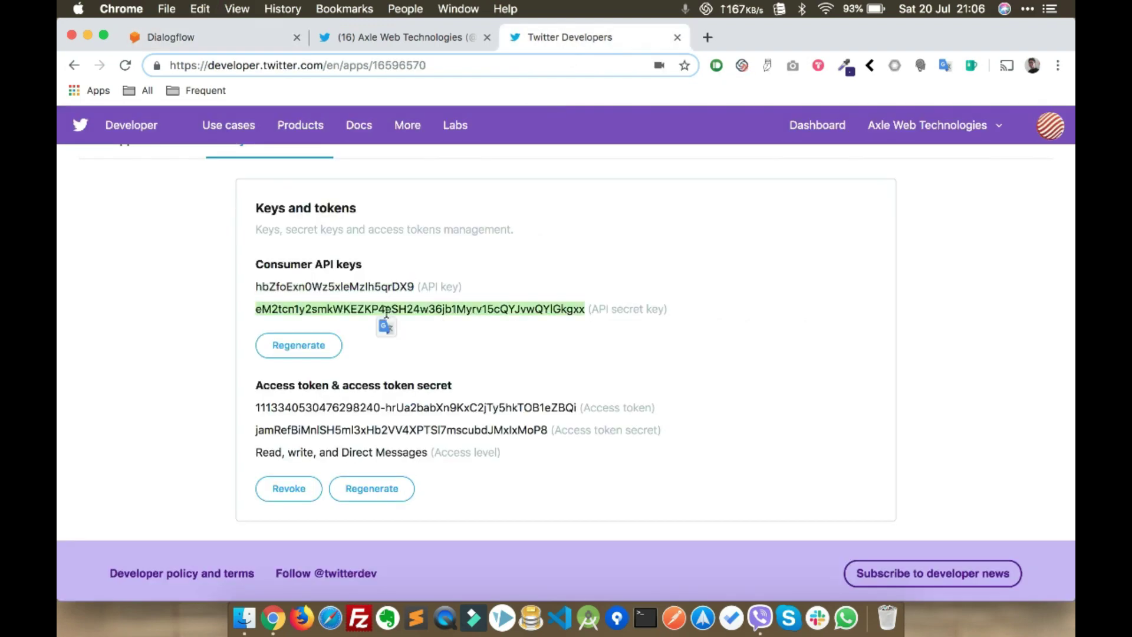
pyautogui.press('super+c')
pyautogui.click(173, 37)
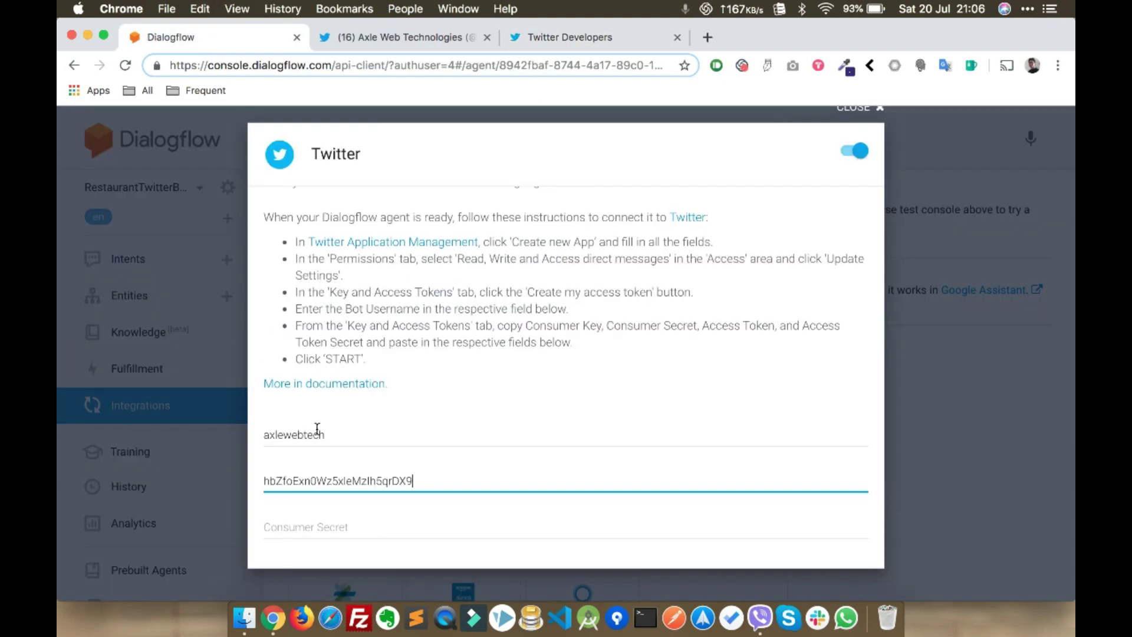
pyautogui.click(314, 527)
pyautogui.press('super+v')
pyautogui.scroll(-5, 313, 516)
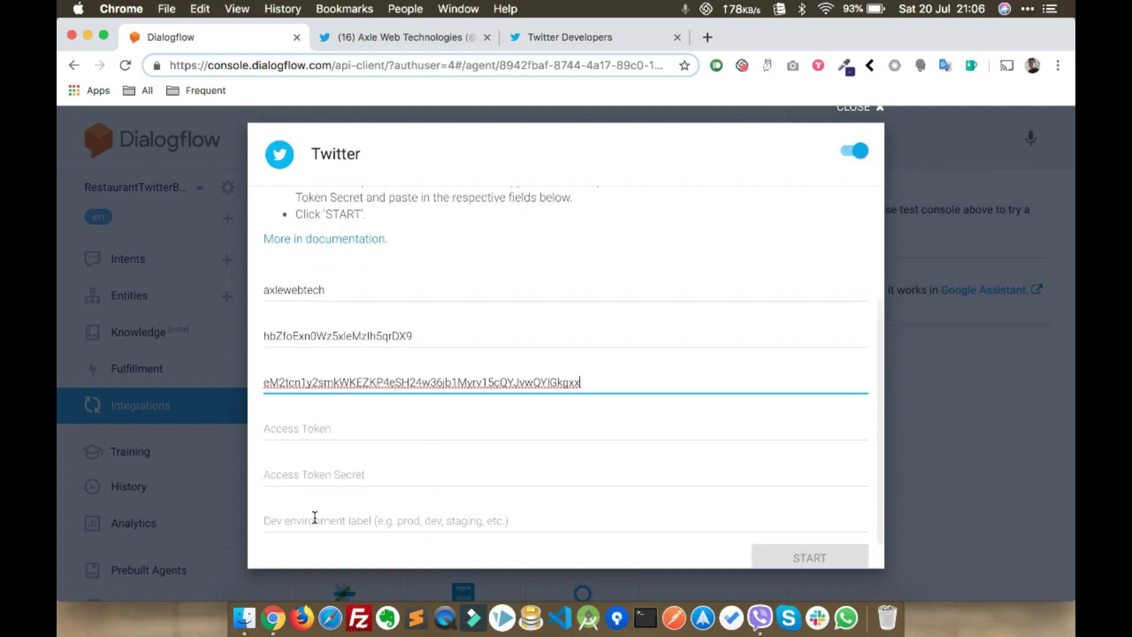
# Step: Copy the full access token into the Access Token field
pyautogui.click(575, 39)
pyautogui.click(335, 408)
pyautogui.doubleClick(335, 407)
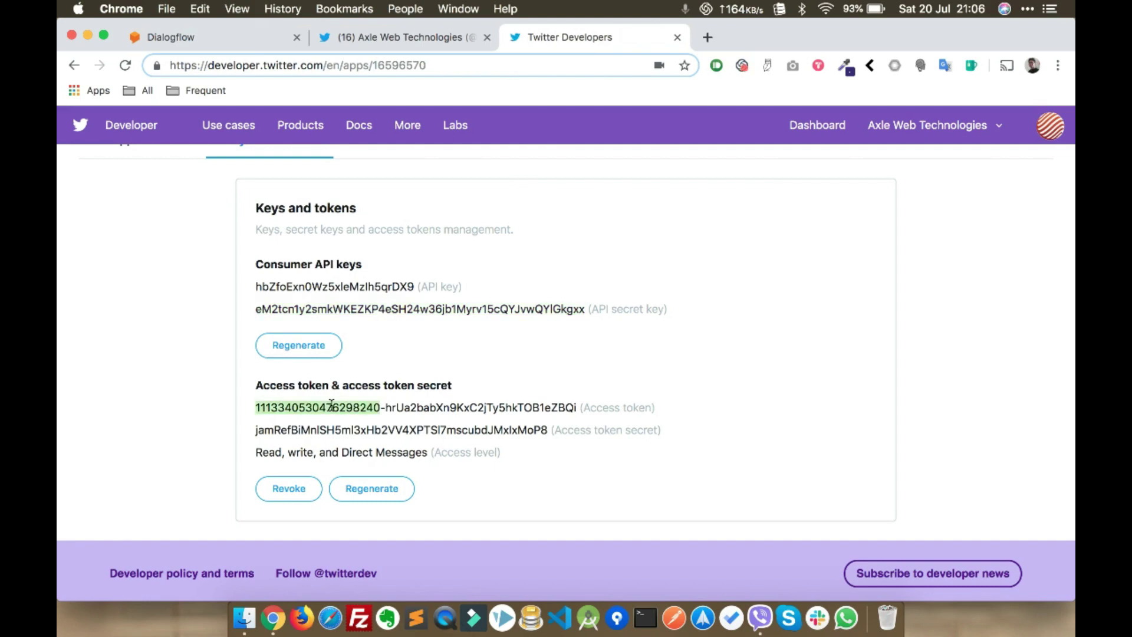
pyautogui.click(535, 405)
pyautogui.moveTo(576, 407); pyautogui.dragTo(256, 408)
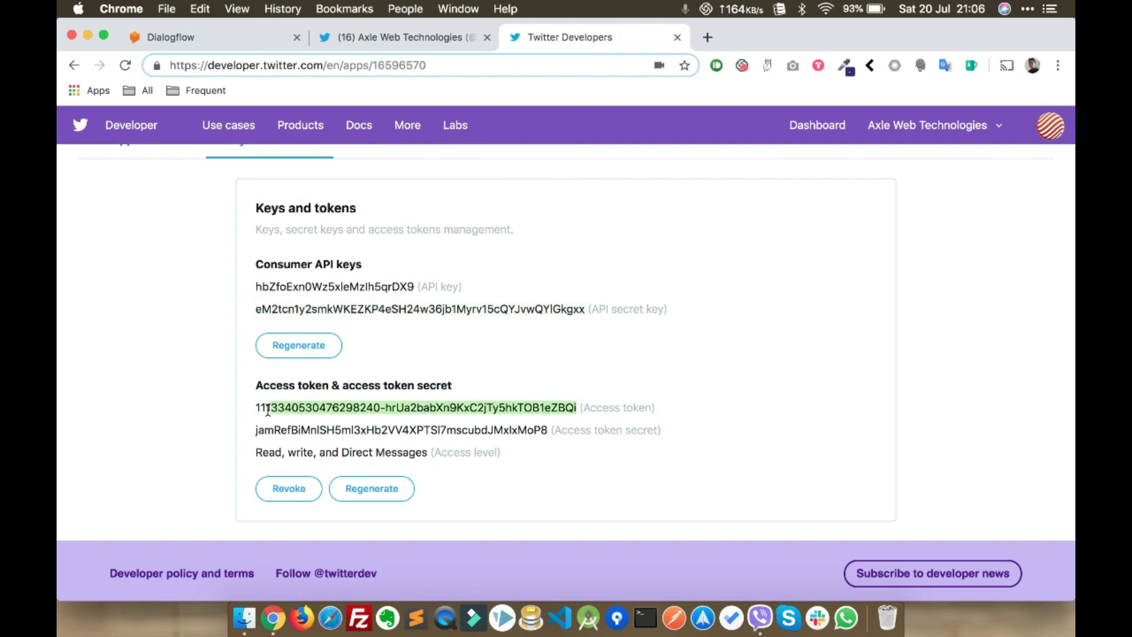
pyautogui.press('super+c')
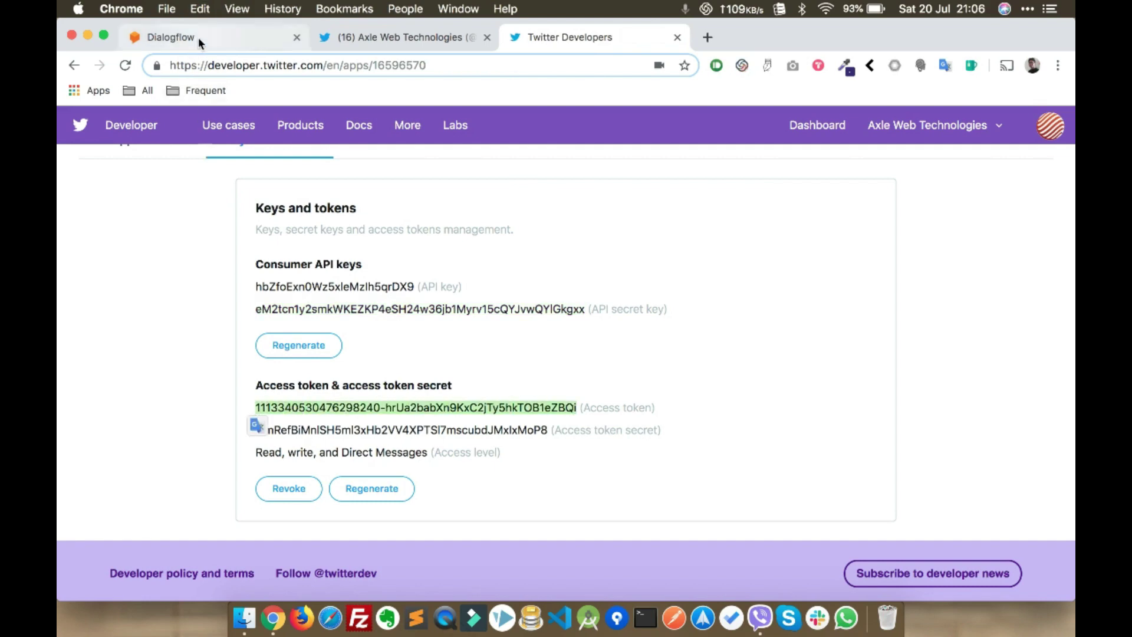
pyautogui.click(199, 37)
pyautogui.click(324, 426)
pyautogui.press('super+v')
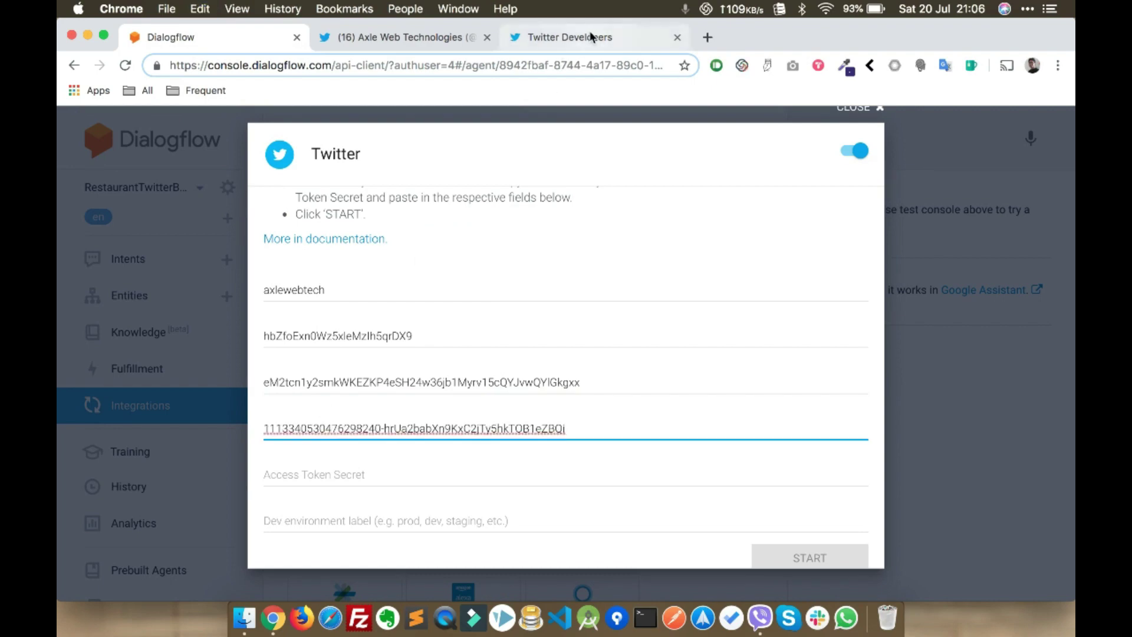
# Step: Copy the access token secret into the Access Token Secret field, then recheck the Twitter keys
pyautogui.click(571, 37)
pyautogui.moveTo(548, 430); pyautogui.dragTo(256, 430)
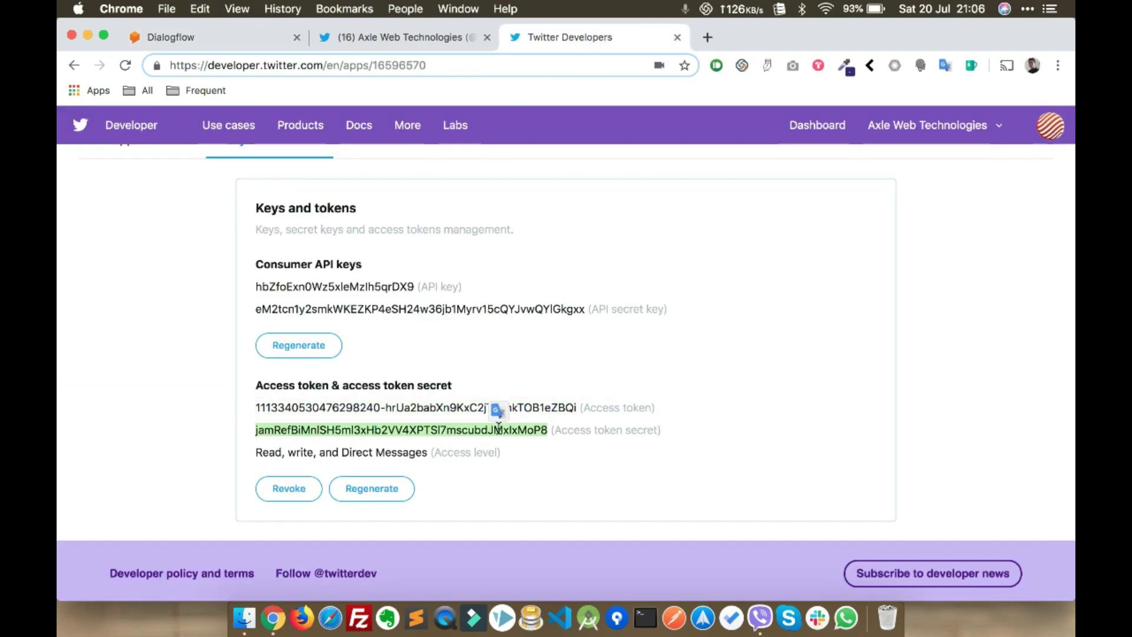
pyautogui.press('super+c')
pyautogui.click(198, 38)
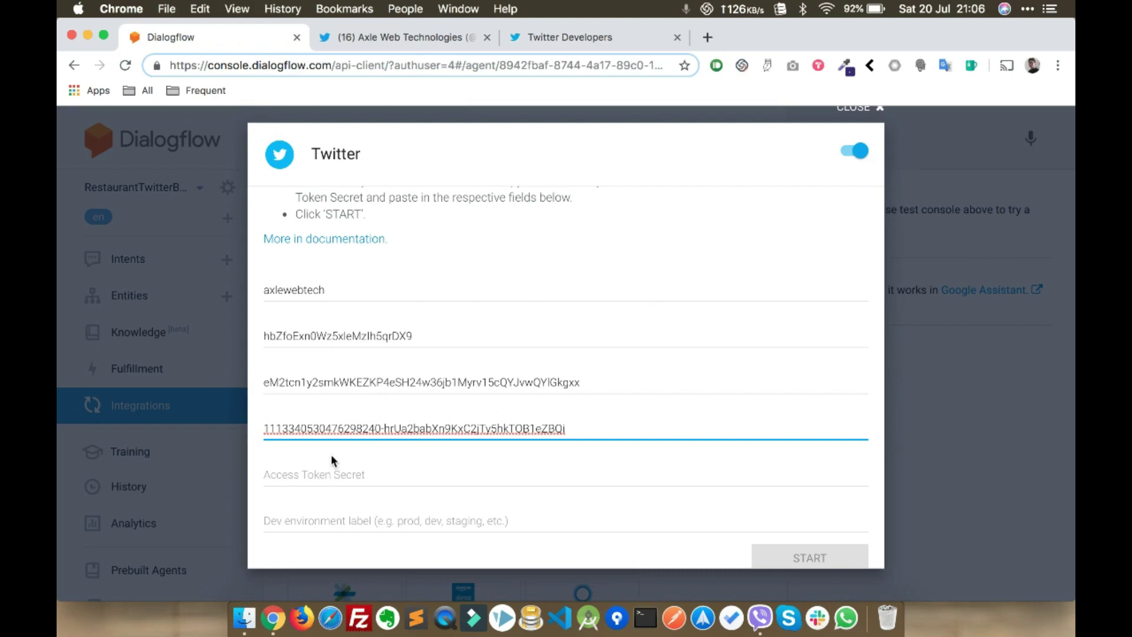
pyautogui.click(331, 475)
pyautogui.press('super+v')
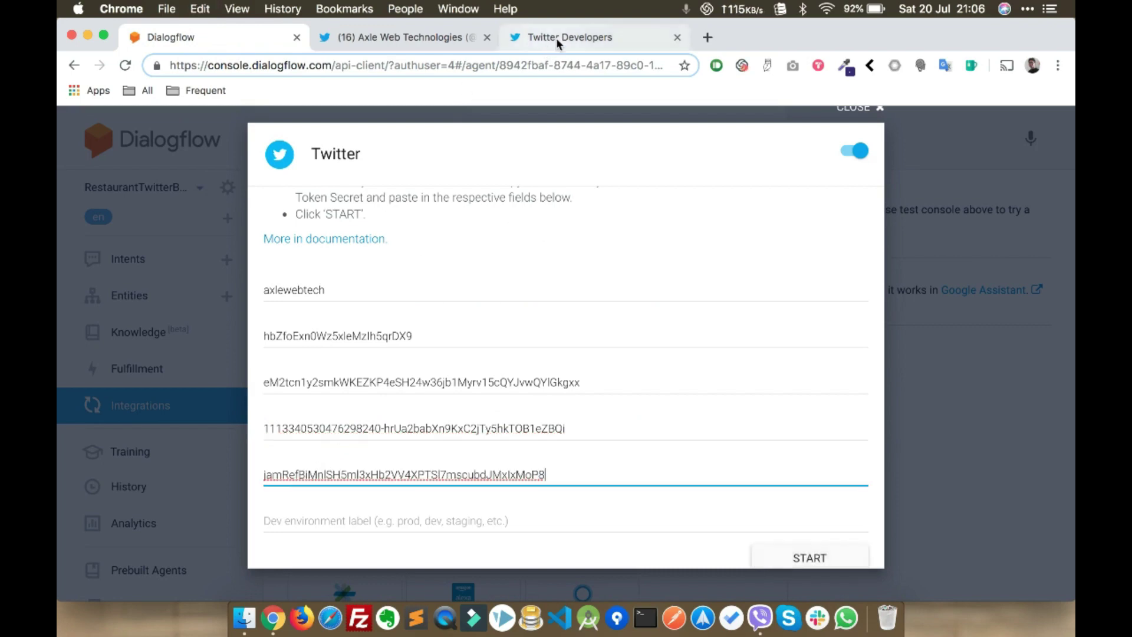
pyautogui.click(556, 38)
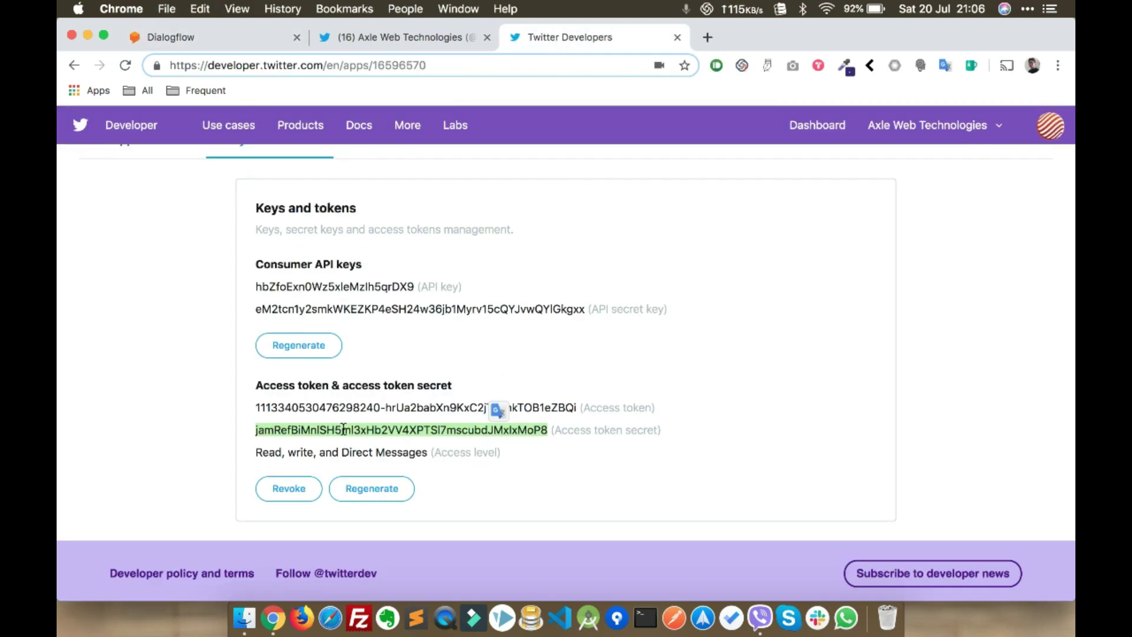
pyautogui.click(227, 33)
pyautogui.scroll(-1, 371, 444)
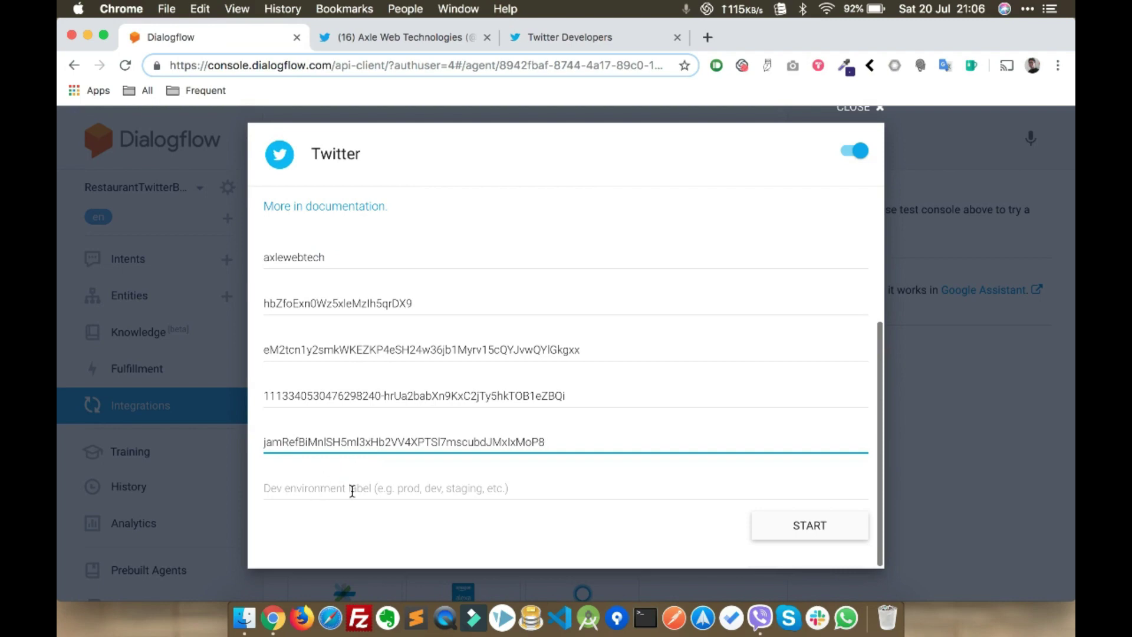
pyautogui.click(569, 38)
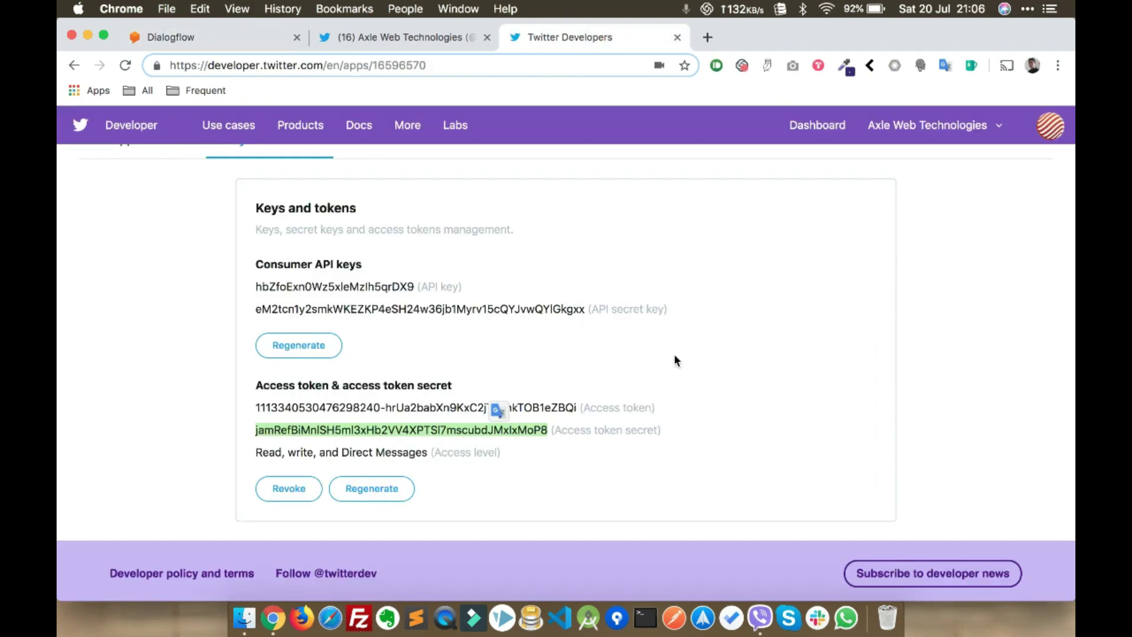
pyautogui.scroll(-2, 858, 263)
pyautogui.click(925, 124)
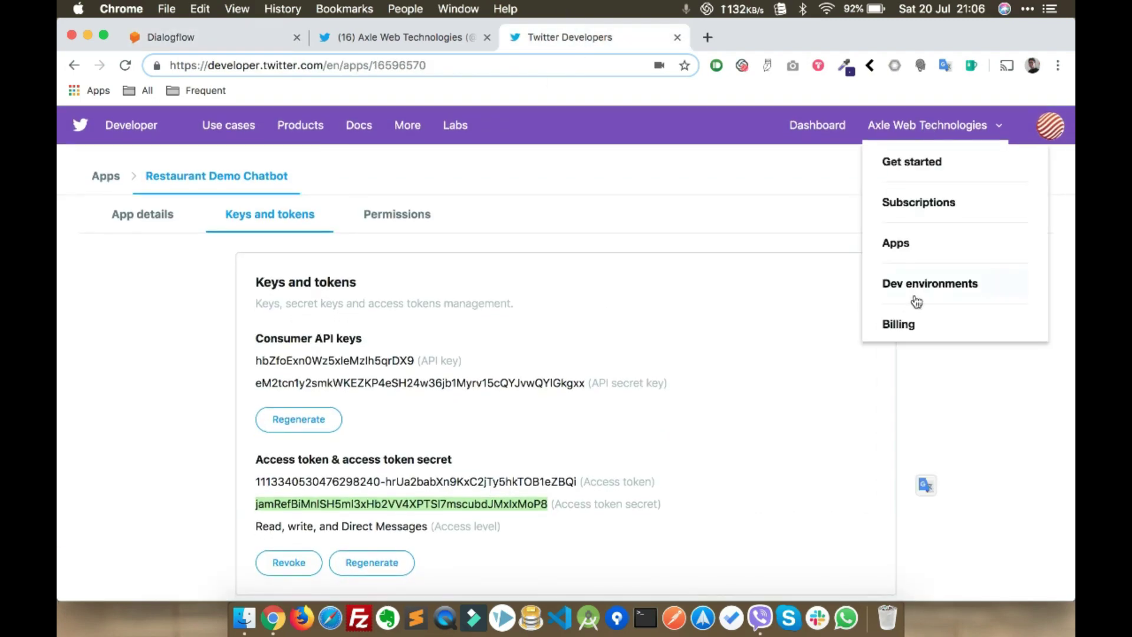
# Step: Begin an Account Activity API dev environment and link the Restaurant Demo Chatbot app
pyautogui.click(929, 283)
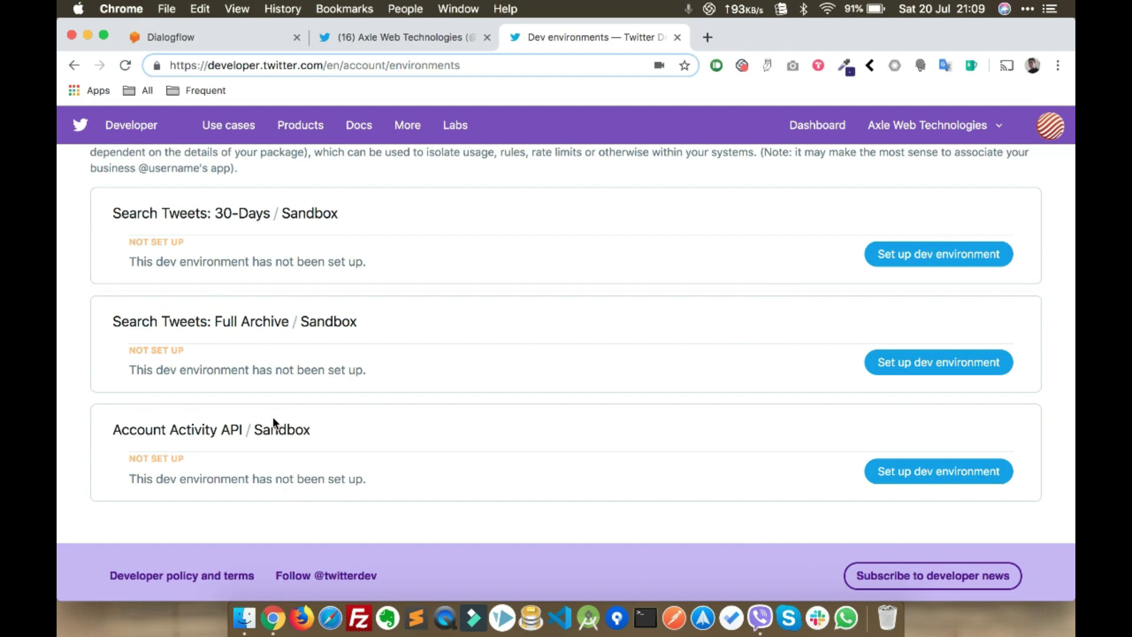
pyautogui.scroll(-1, 272, 417)
pyautogui.moveTo(113, 412); pyautogui.dragTo(330, 417)
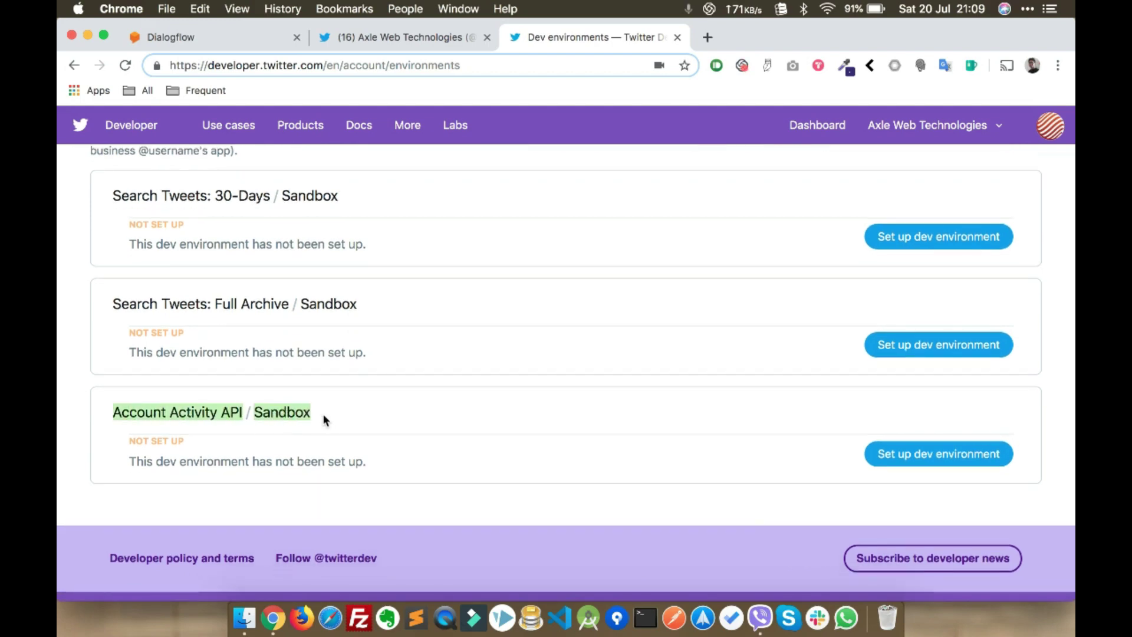
pyautogui.click(722, 438)
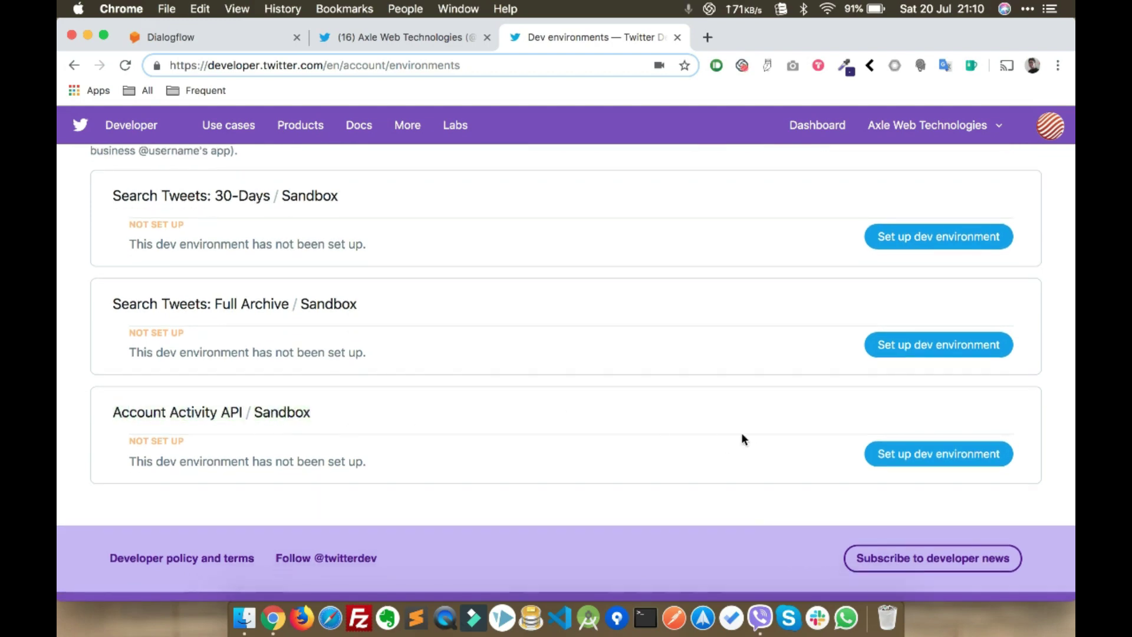
pyautogui.click(930, 457)
pyautogui.click(425, 383)
pyautogui.click(421, 362)
pyautogui.click(421, 386)
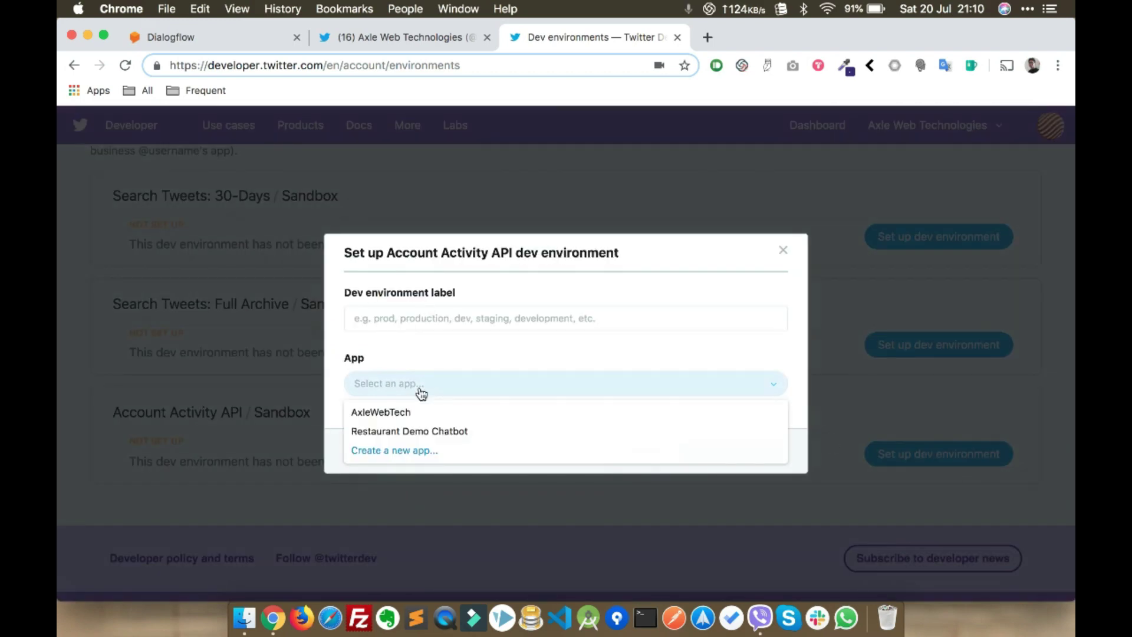
pyautogui.click(405, 433)
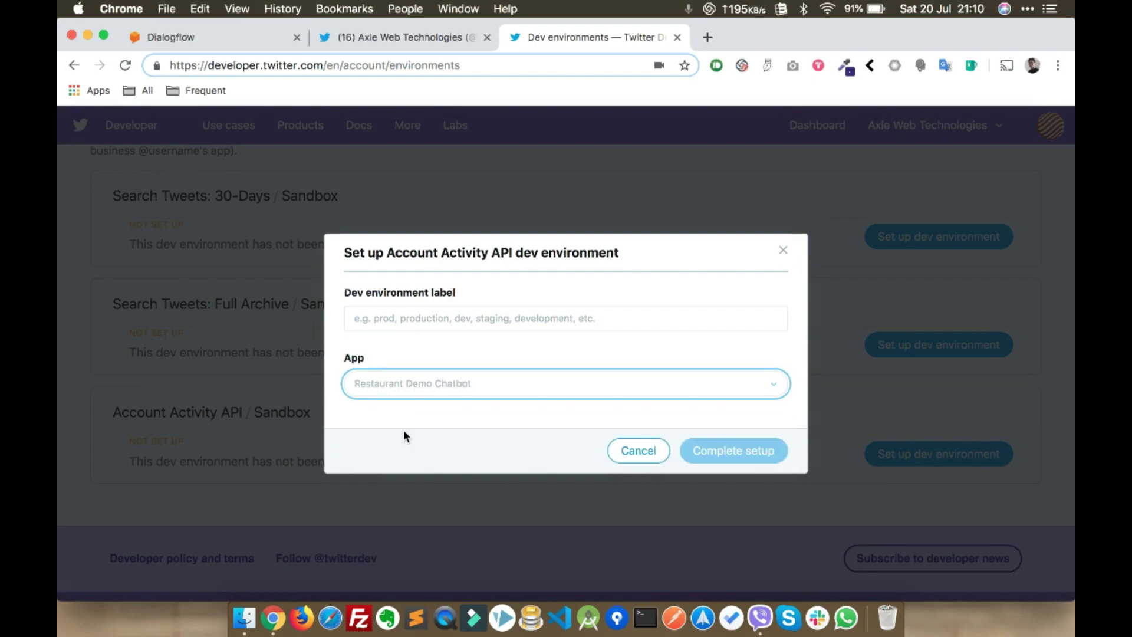
pyautogui.click(421, 383)
# Step: Label the environment 'restaurant', keep Restaurant Demo Chatbot selected, and complete setup
pyautogui.click(428, 319)
pyautogui.write('restaurant')
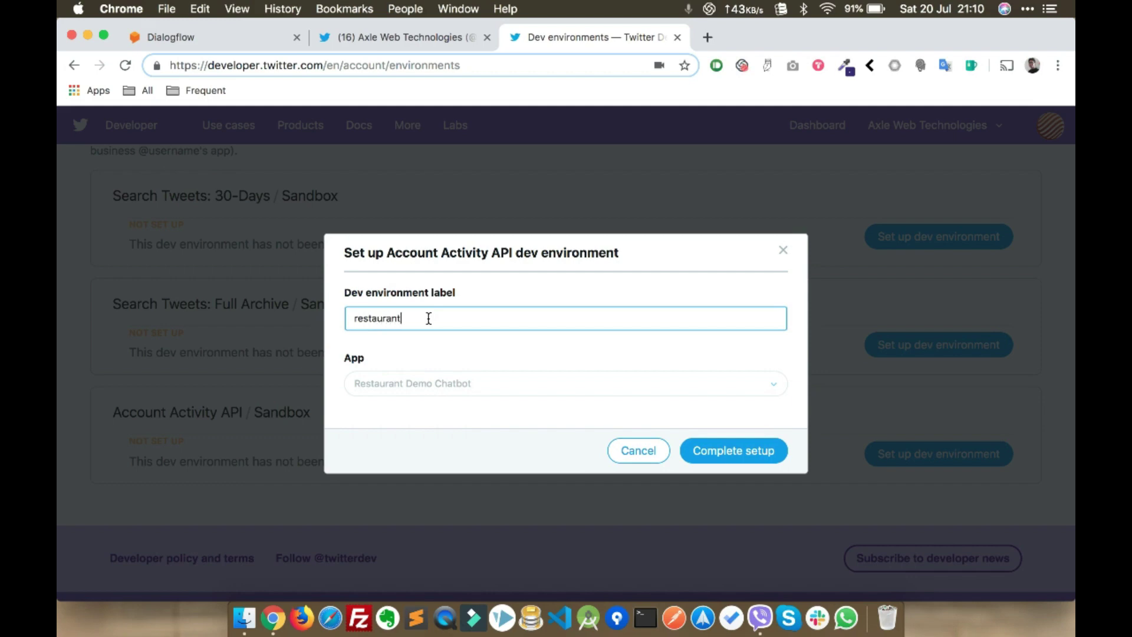
pyautogui.doubleClick(376, 318)
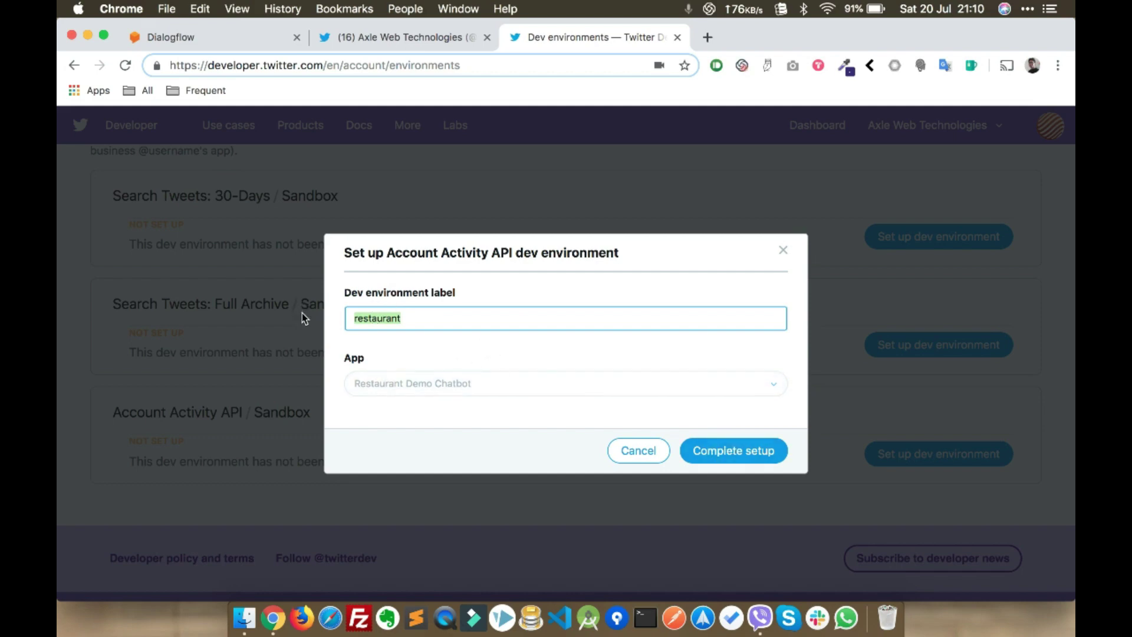
pyautogui.click(471, 383)
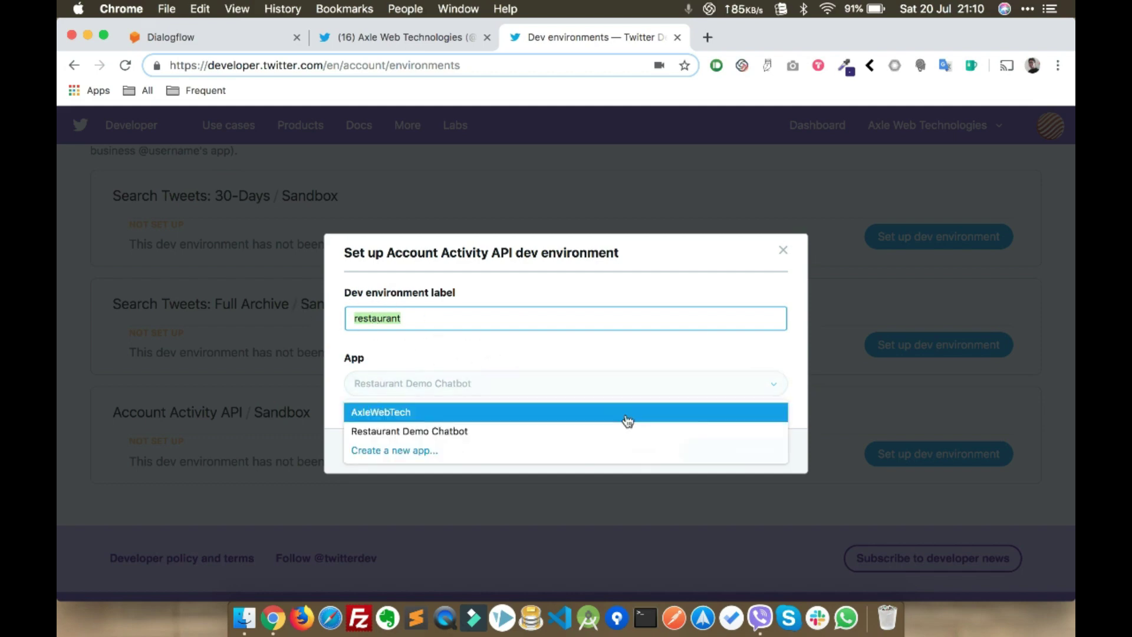
pyautogui.click(478, 434)
pyautogui.click(382, 387)
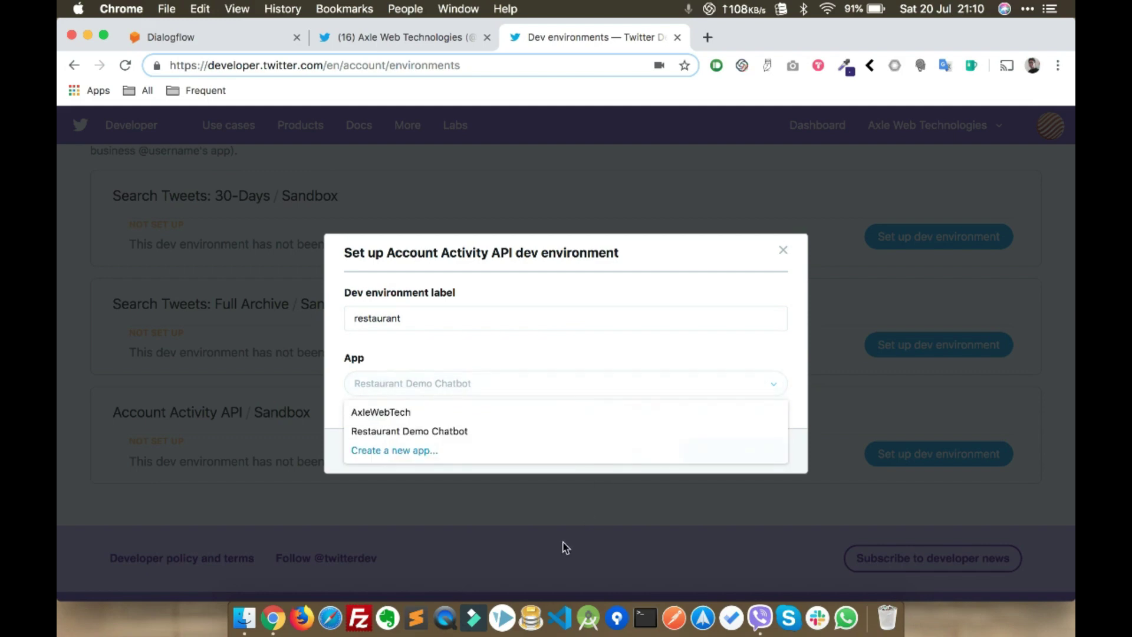
pyautogui.click(926, 427)
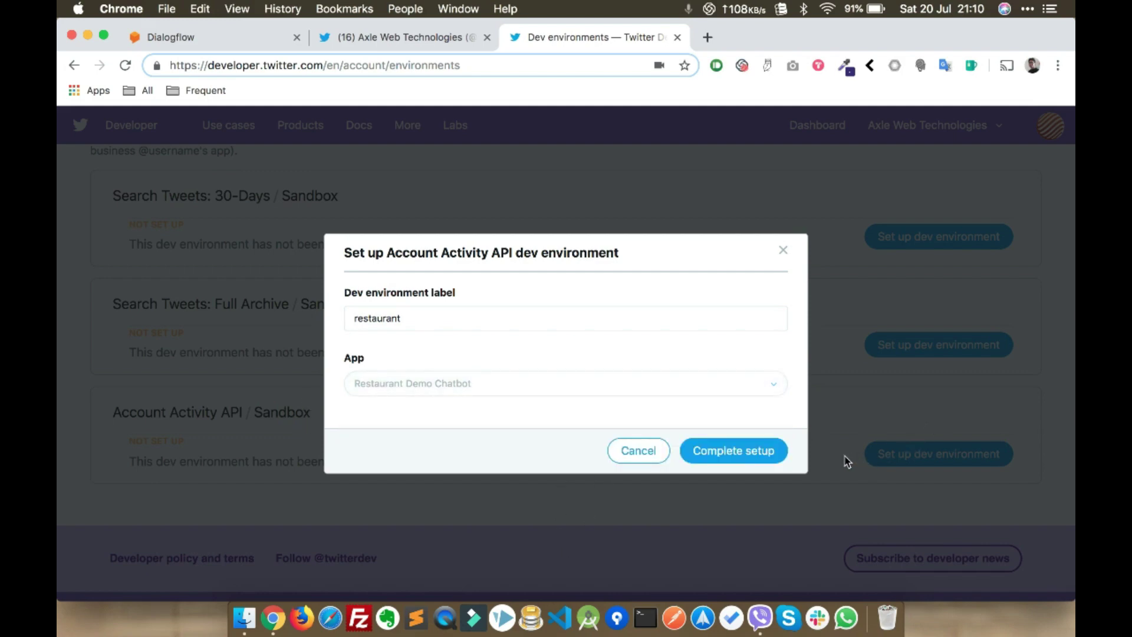
pyautogui.click(750, 446)
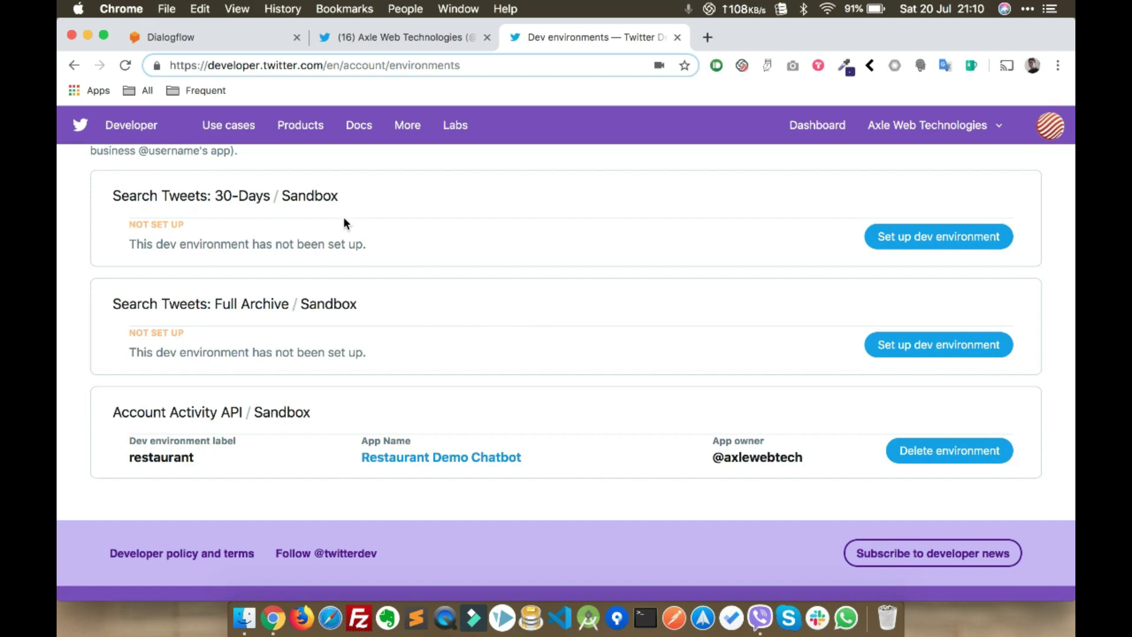
pyautogui.doubleClick(161, 456)
pyautogui.press('super+c')
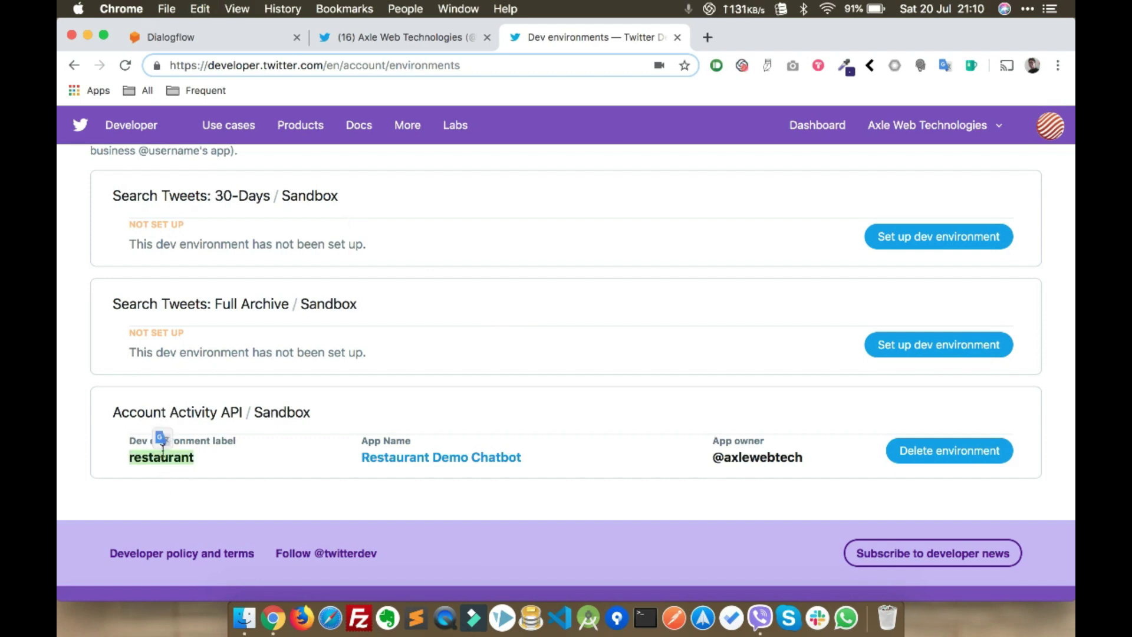
# Step: Replace the Twitter integration's dev environment label with the pasted 'restaurant' and start the bot
pyautogui.click(219, 37)
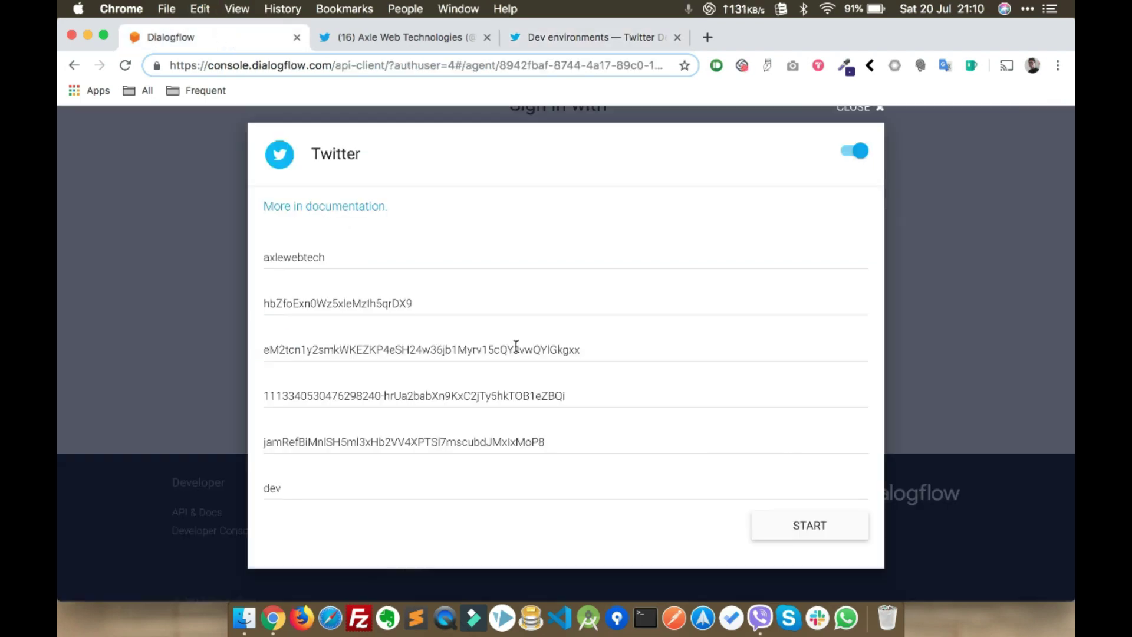
pyautogui.click(287, 492)
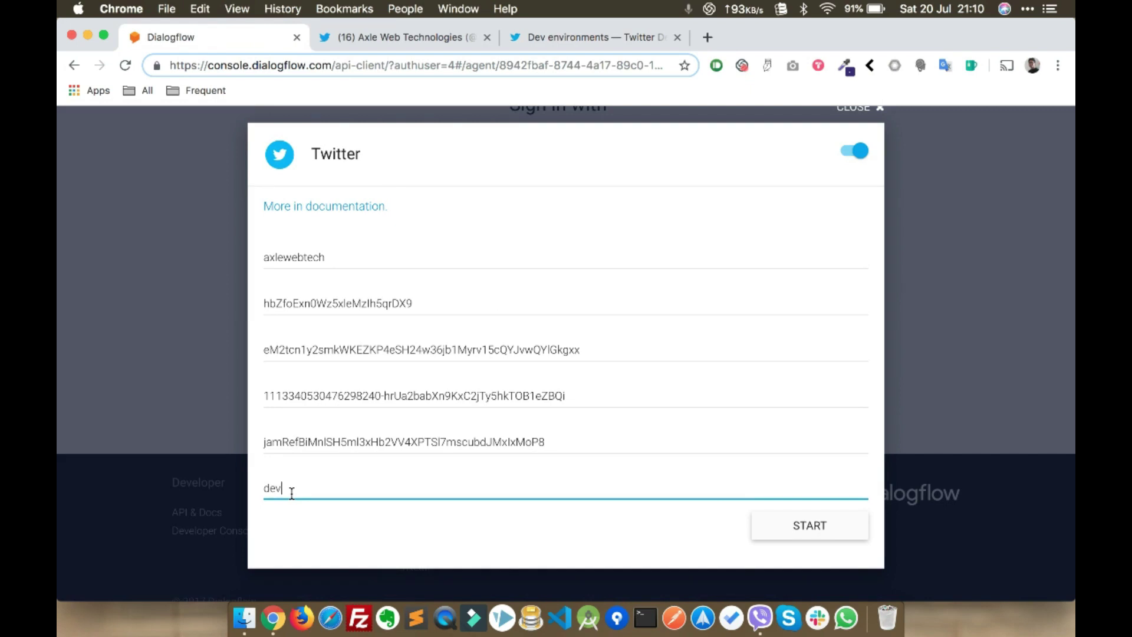
pyautogui.press('BackSpace')
pyautogui.press('BackSpace')
pyautogui.press('super+v')
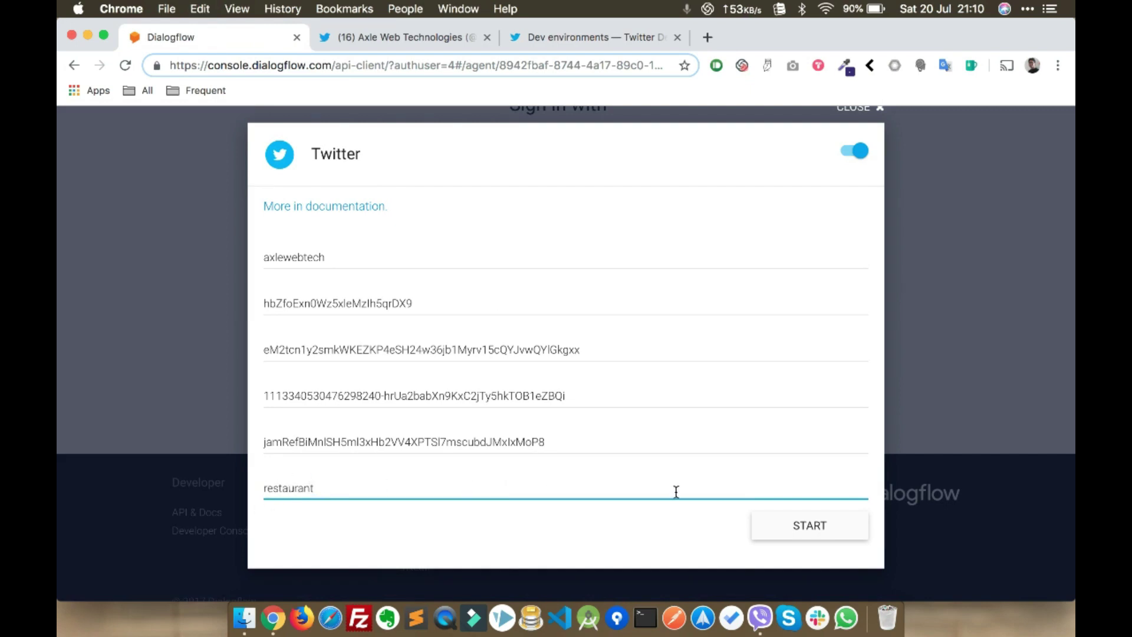
pyautogui.click(803, 527)
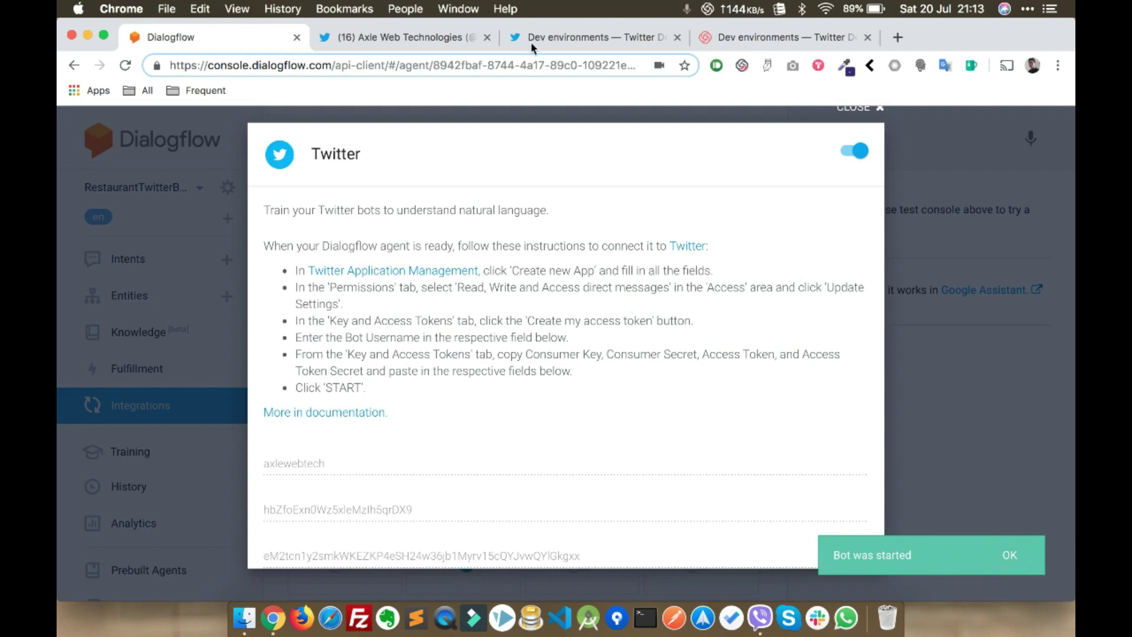
# Step: Log out of the company's Twitter account
pyautogui.click(570, 39)
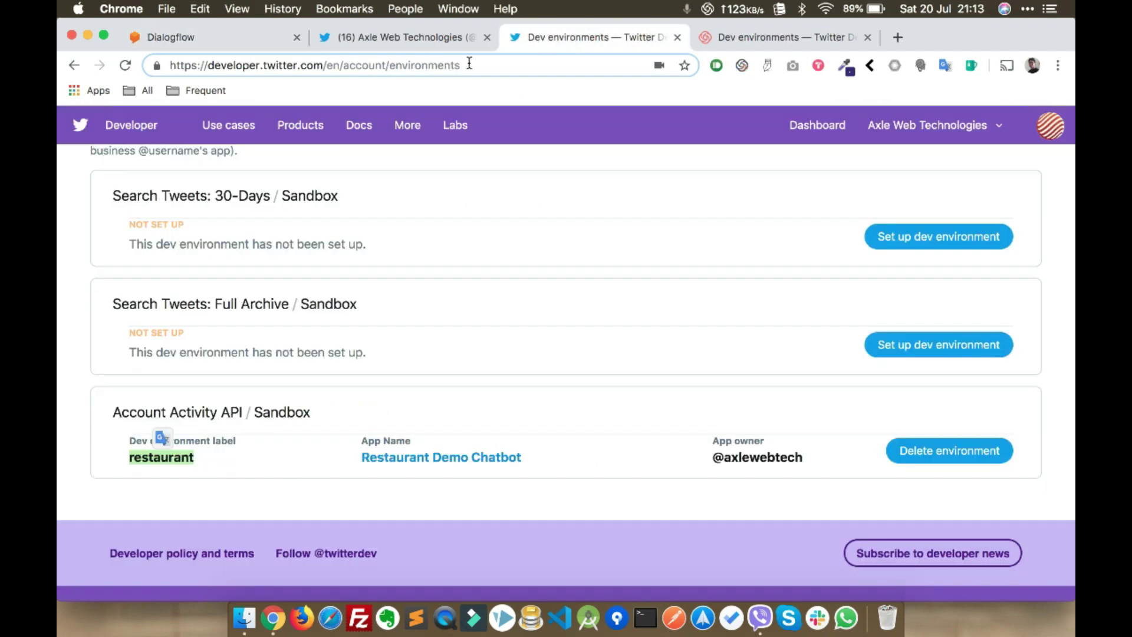
pyautogui.click(418, 36)
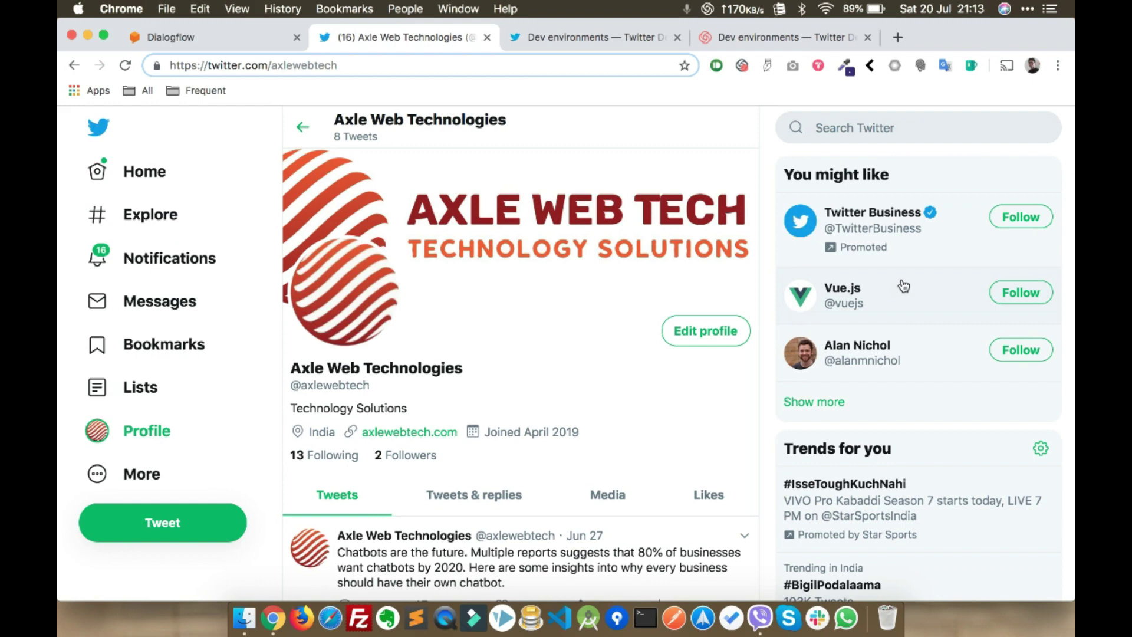
pyautogui.click(142, 474)
pyautogui.scroll(-5, 124, 485)
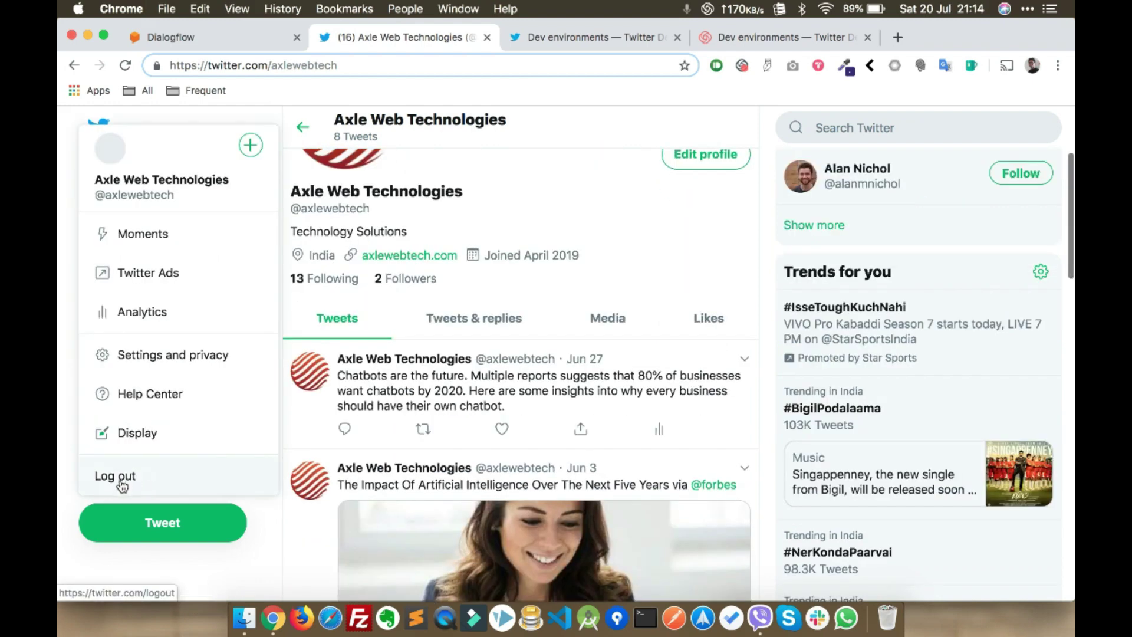
pyautogui.click(115, 476)
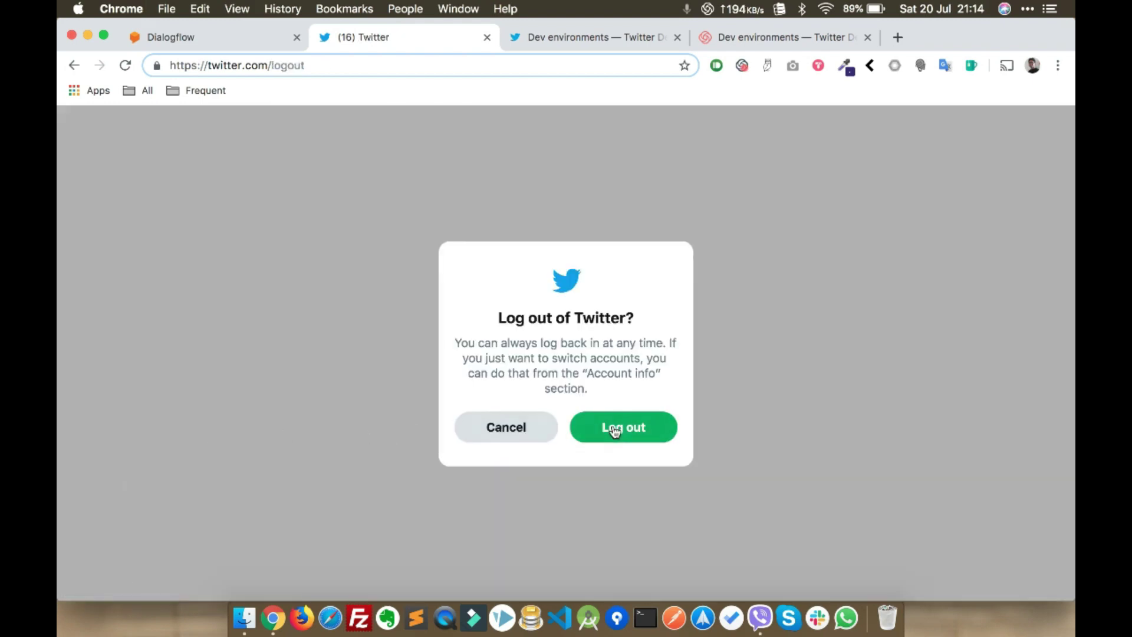
pyautogui.click(617, 430)
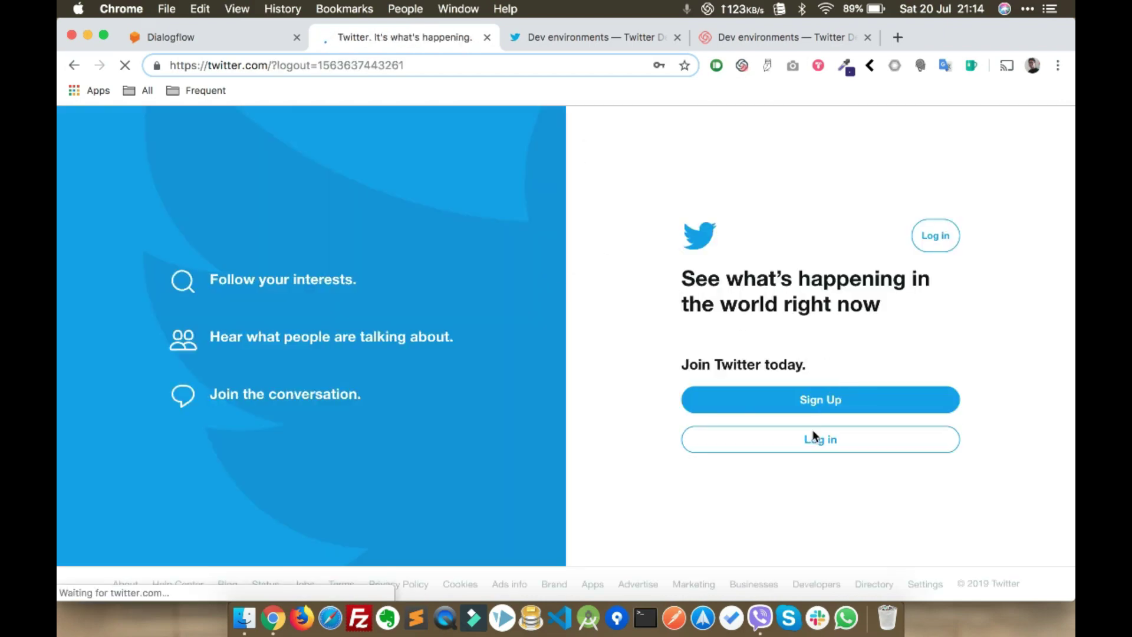
# Step: Log into Twitter with a different saved personal account
pyautogui.click(815, 438)
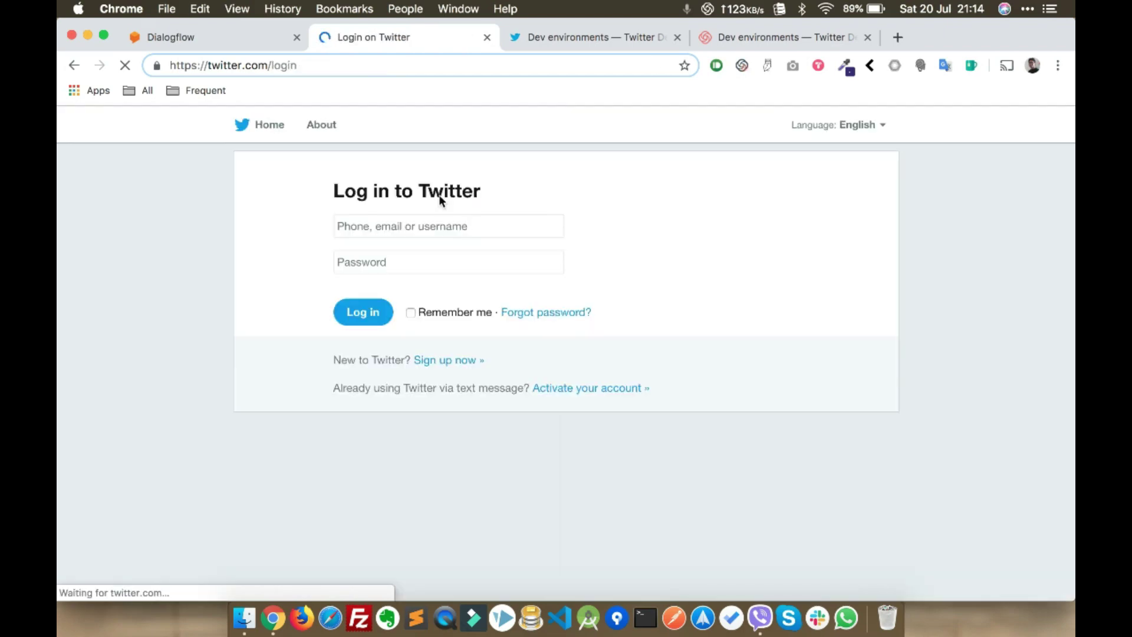
pyautogui.click(416, 226)
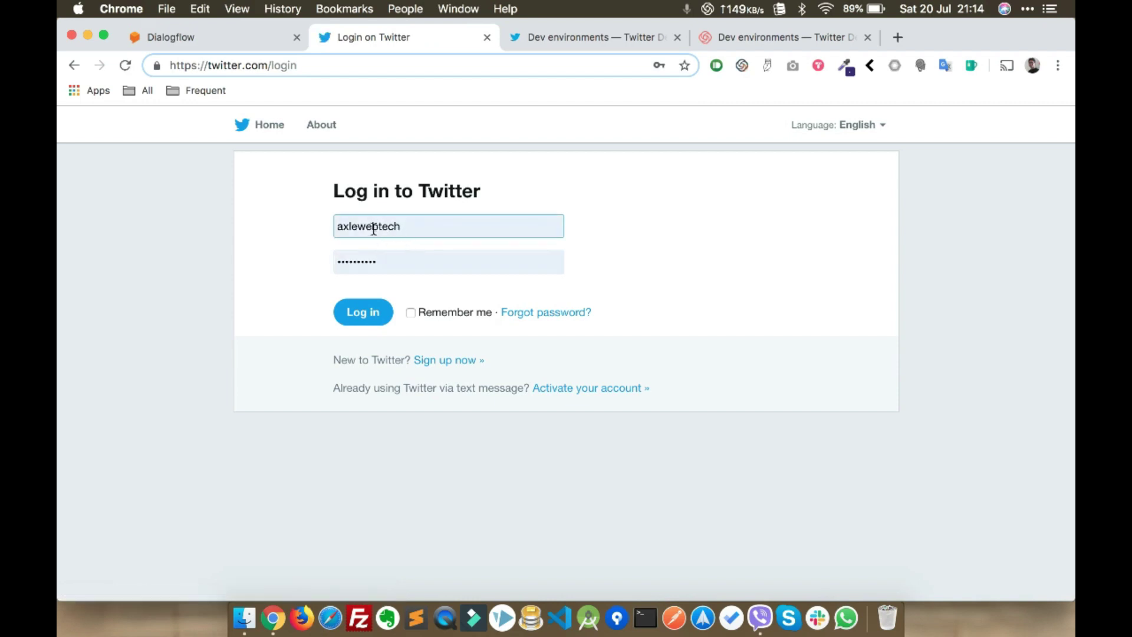
pyautogui.click(366, 266)
pyautogui.click(404, 390)
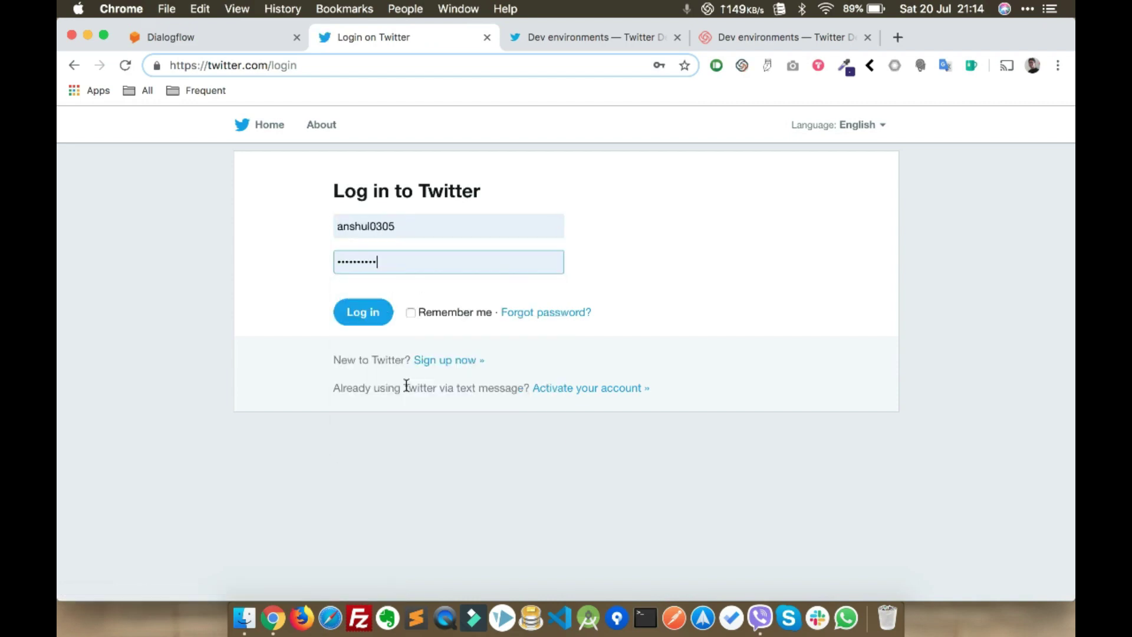
pyautogui.click(360, 314)
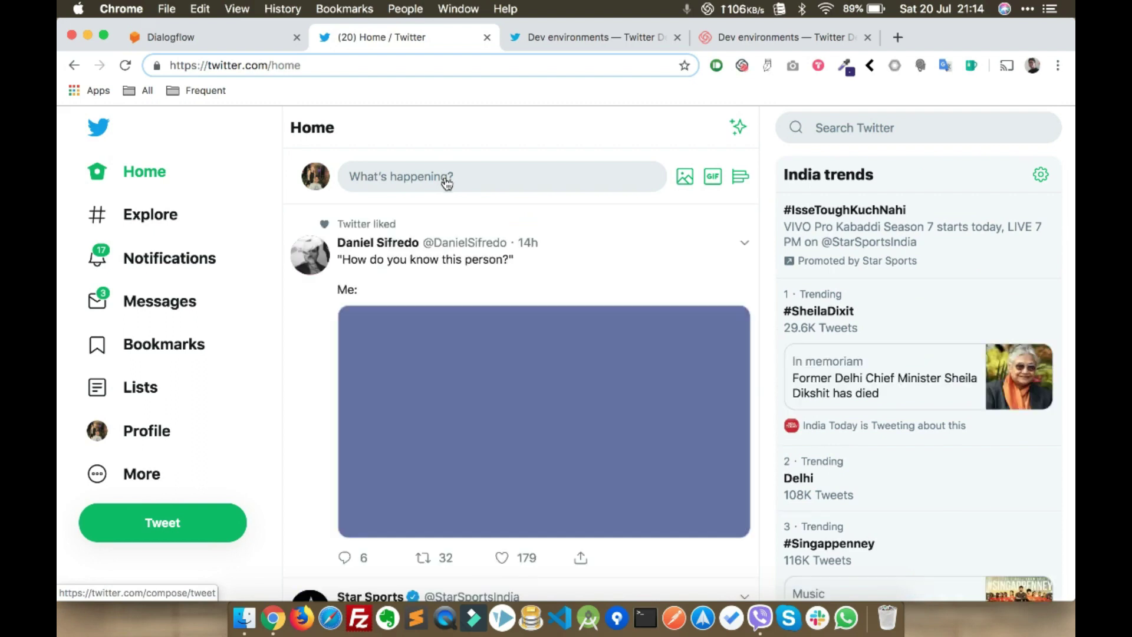
pyautogui.click(447, 179)
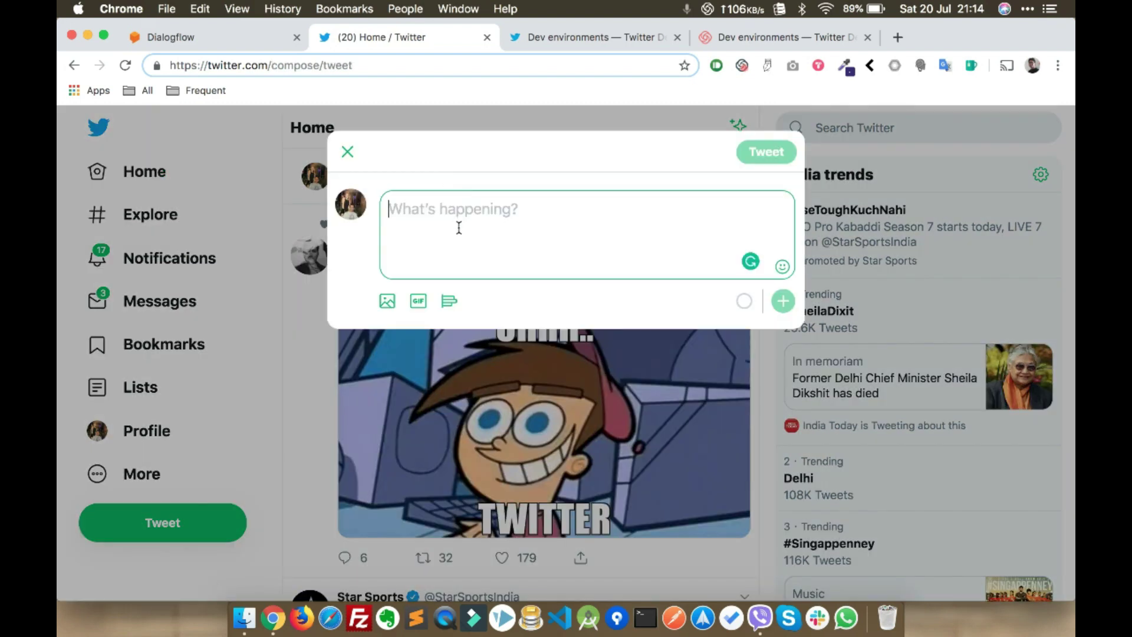
pyautogui.write('@axle')
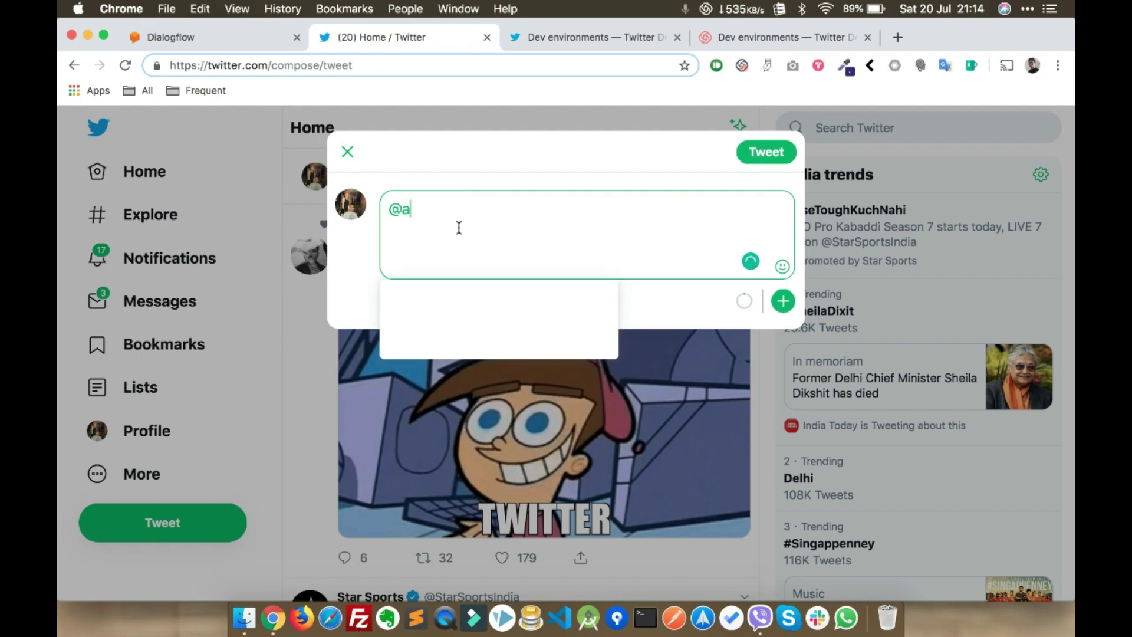
pyautogui.write('webtech')
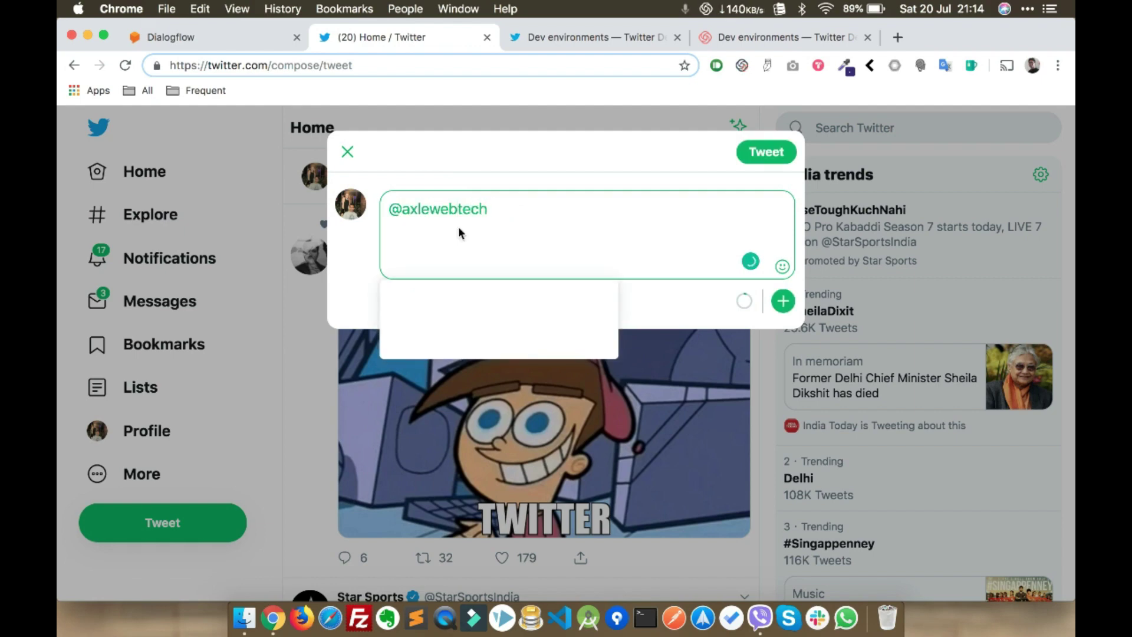
pyautogui.write(' hi')
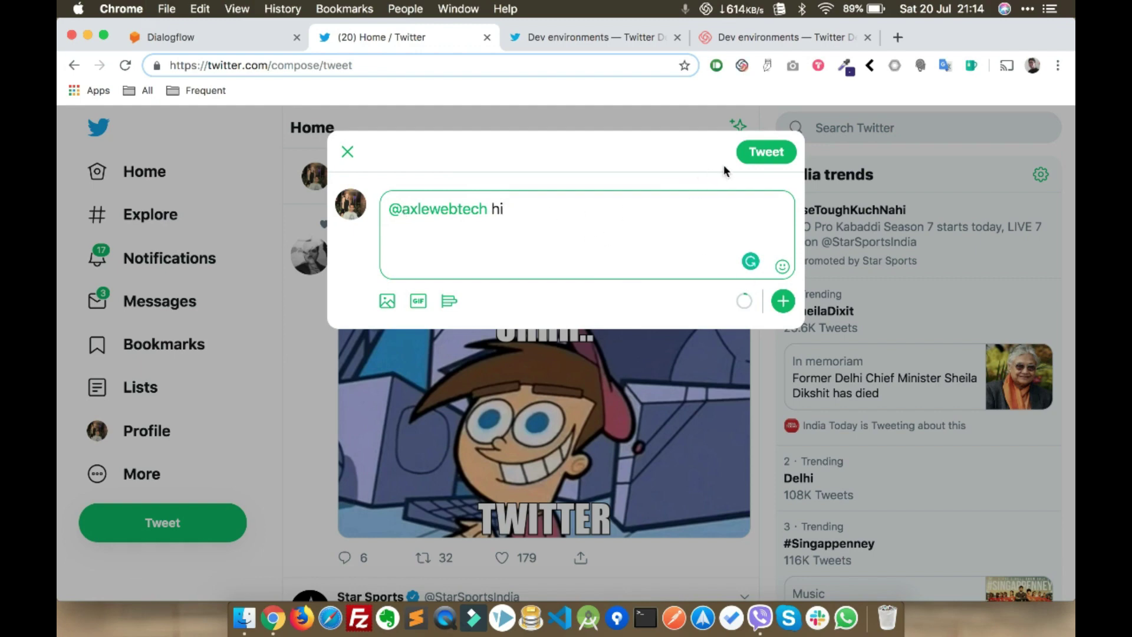
pyautogui.click(762, 152)
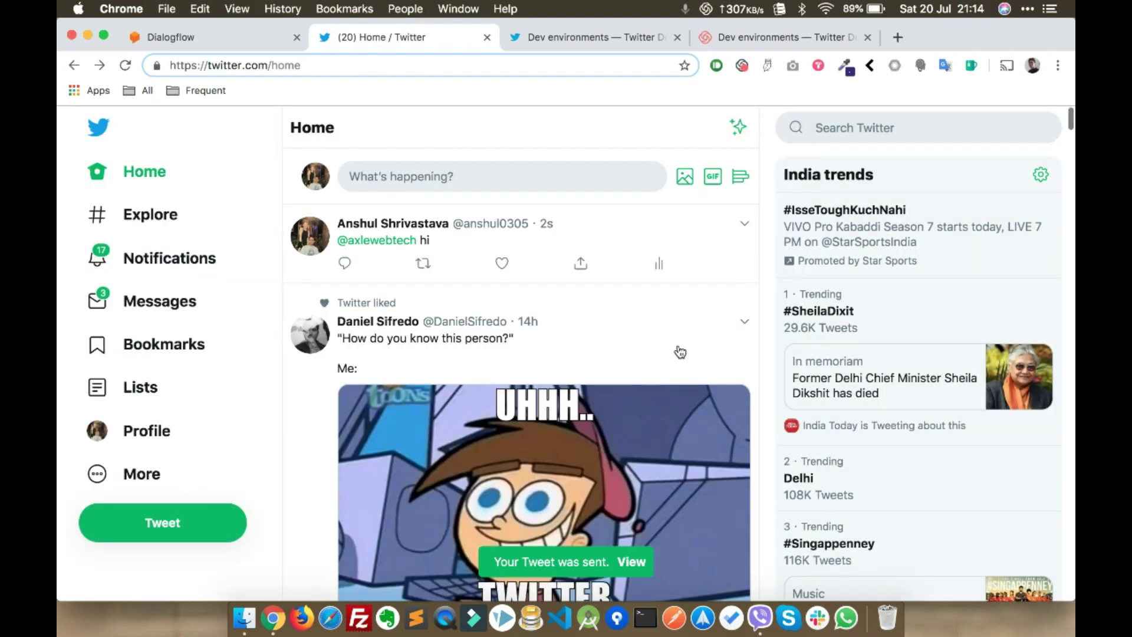
pyautogui.click(526, 243)
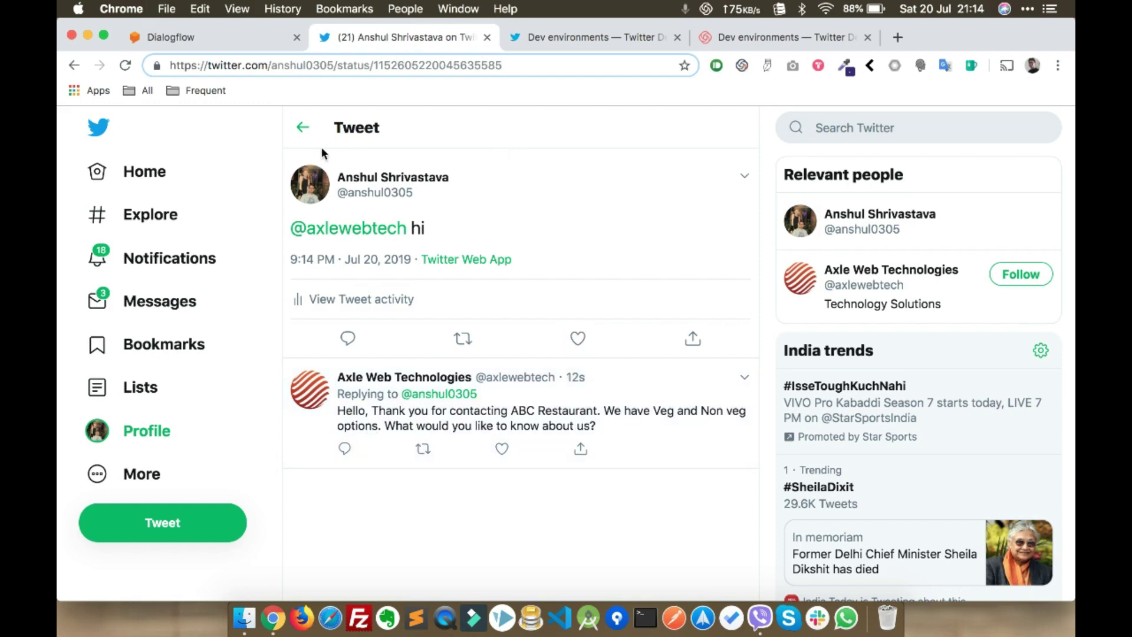
pyautogui.click(305, 130)
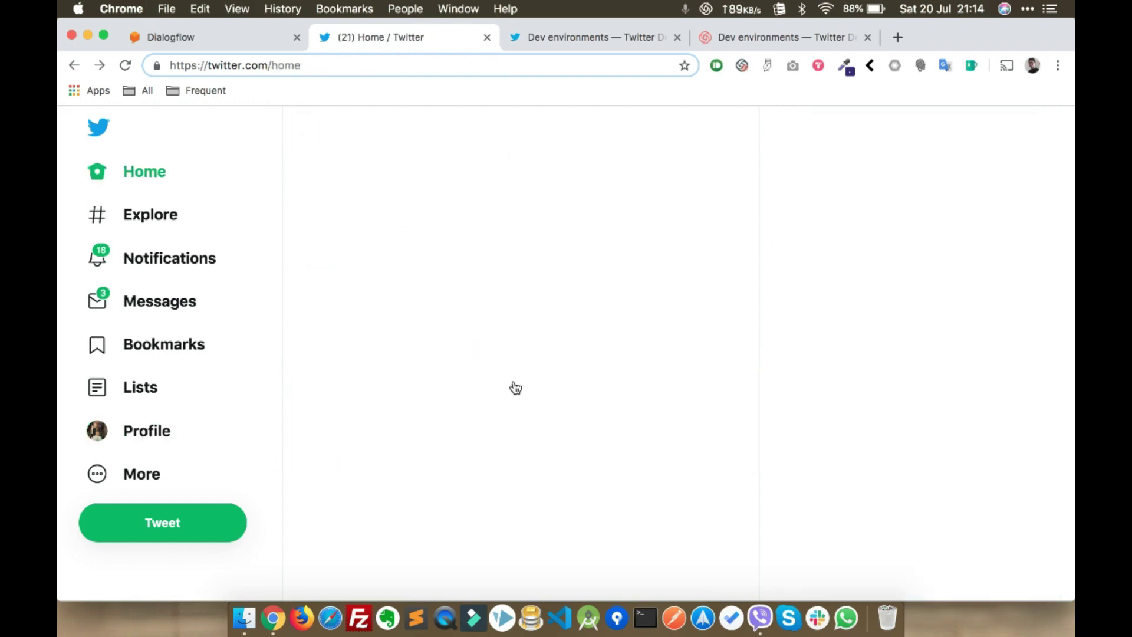
pyautogui.click(504, 177)
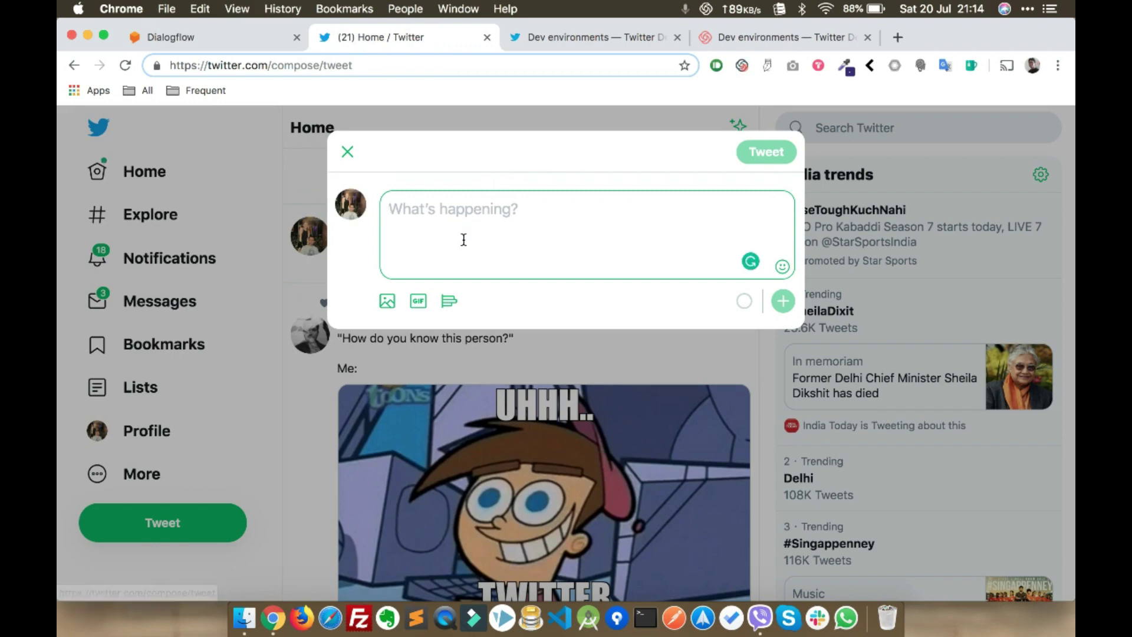
pyautogui.write('@ax')
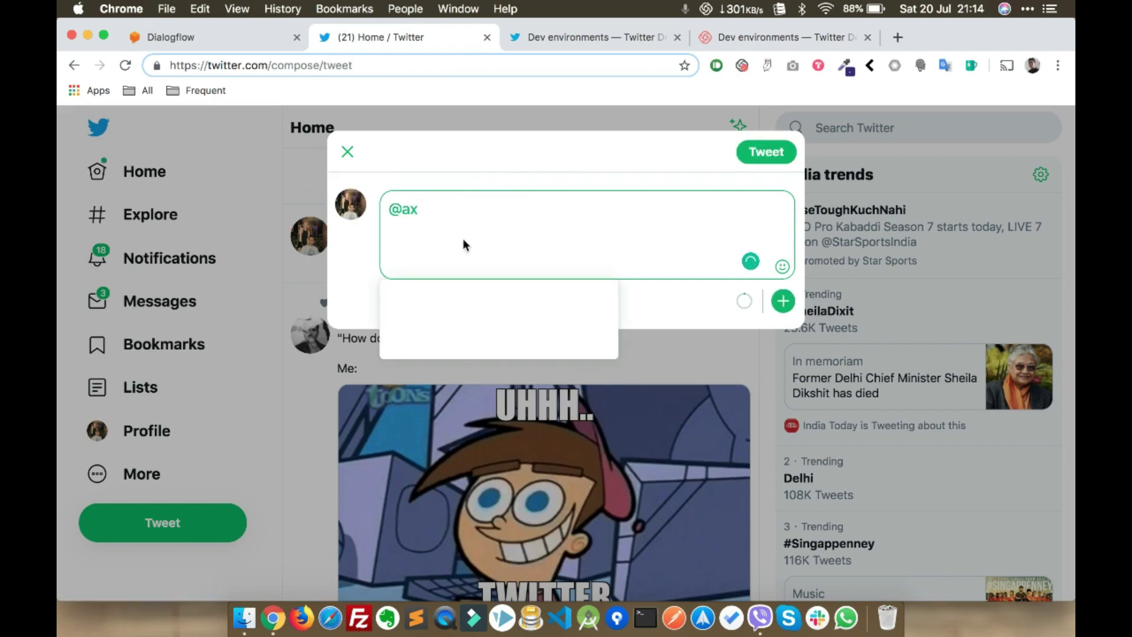
pyautogui.write('lewebtech what are your')
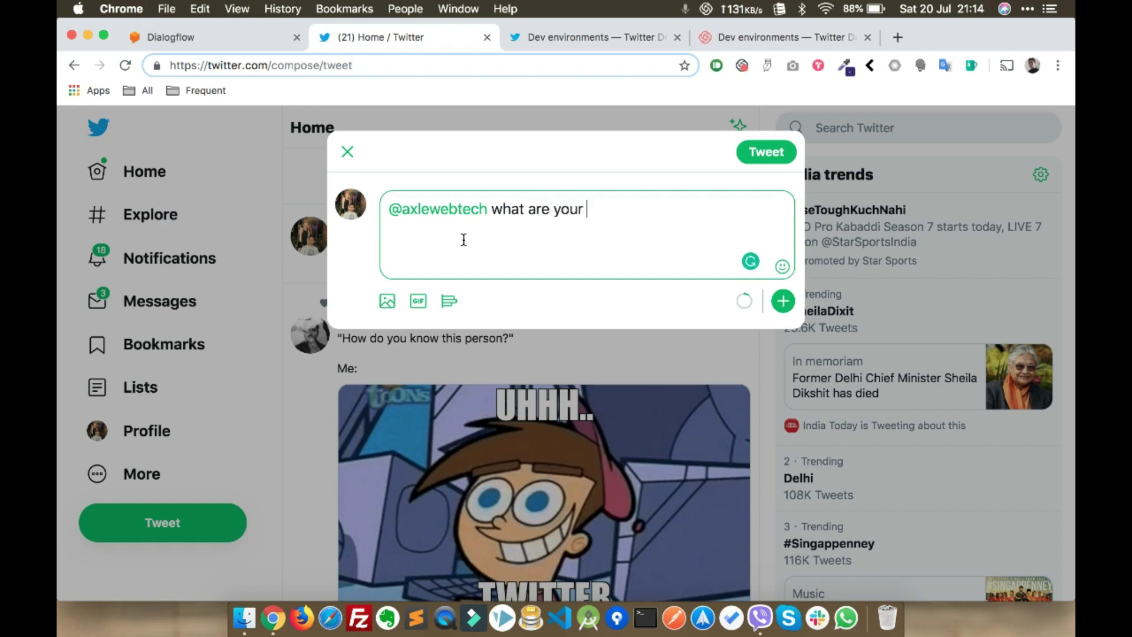
pyautogui.write(' opening ho')
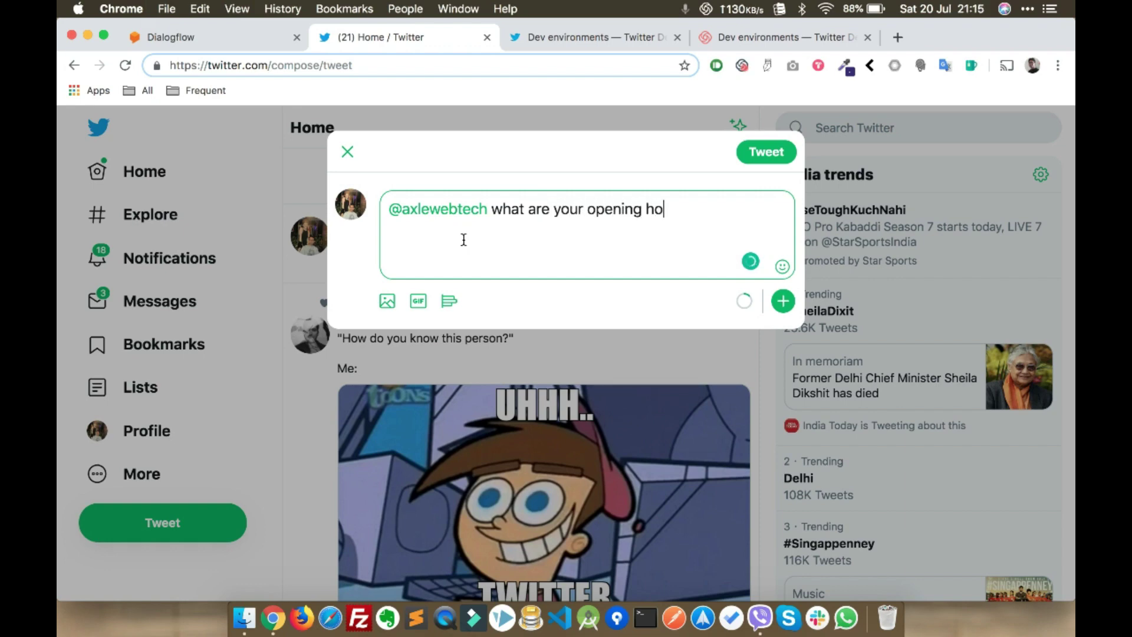
pyautogui.write('urs?')
pyautogui.click(763, 152)
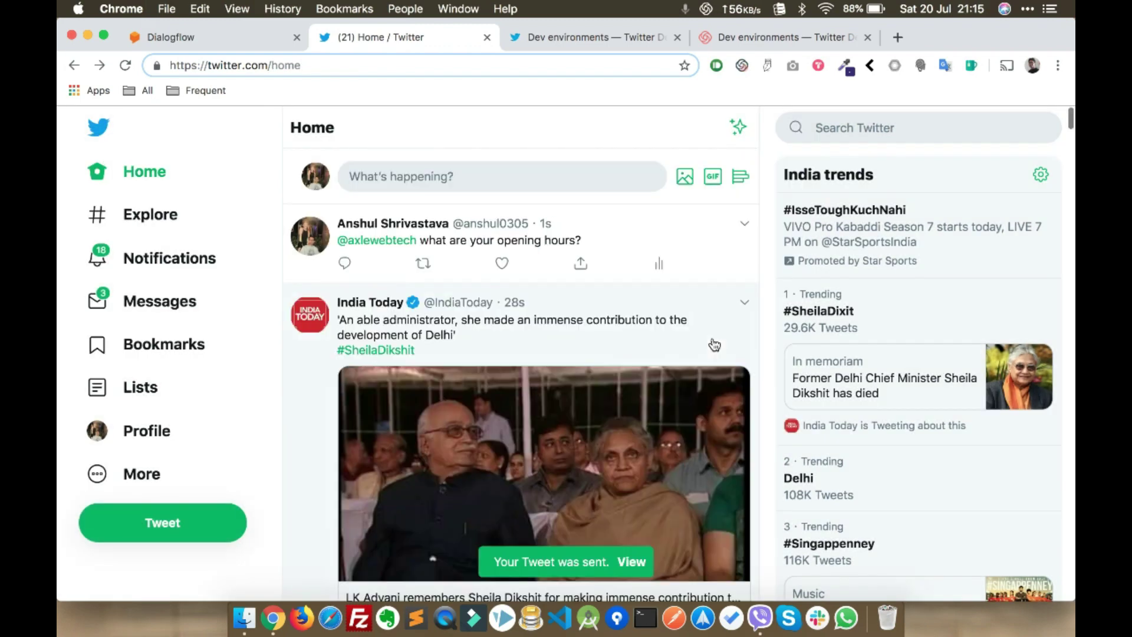
pyautogui.click(630, 230)
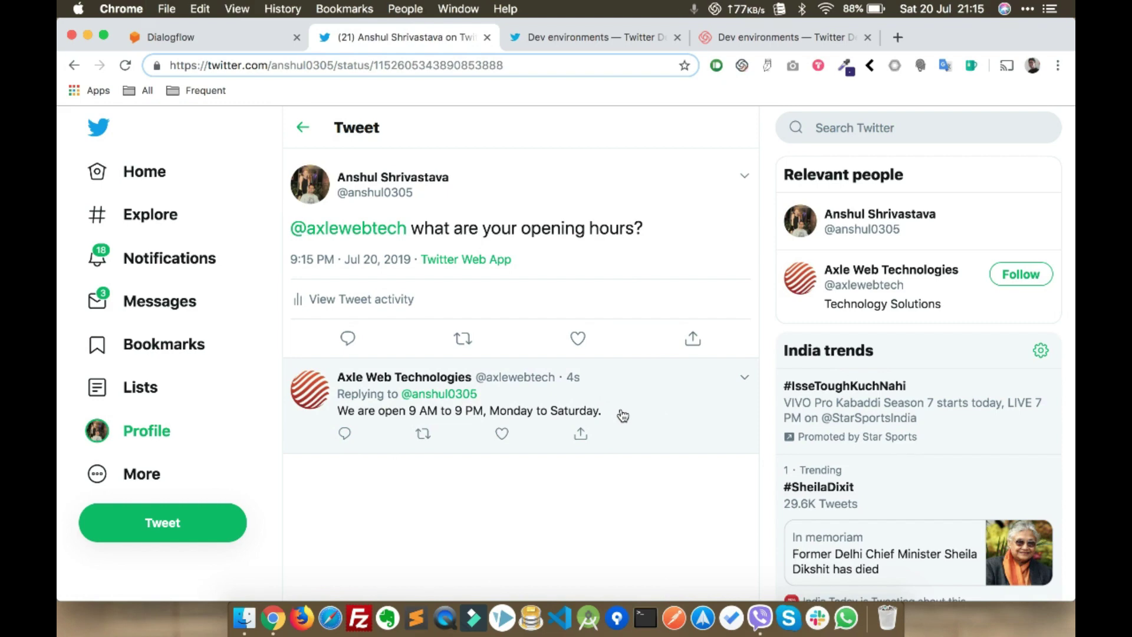
# Step: Open the direct message conversation with Axle Web Technologies and send 'hi'
pyautogui.click(303, 128)
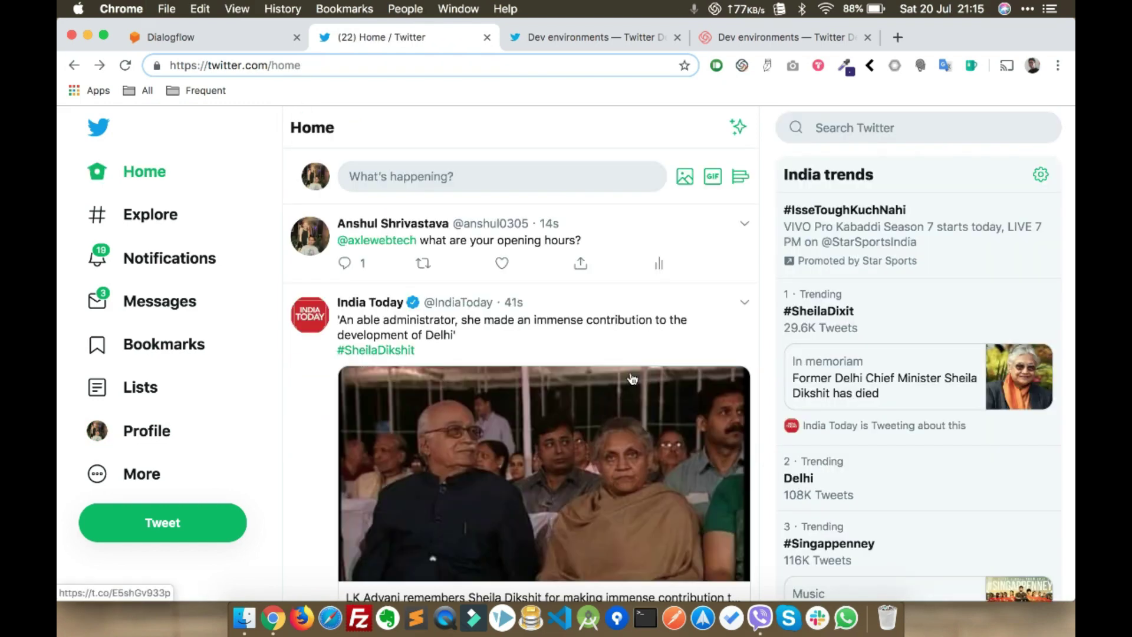
pyautogui.click(159, 301)
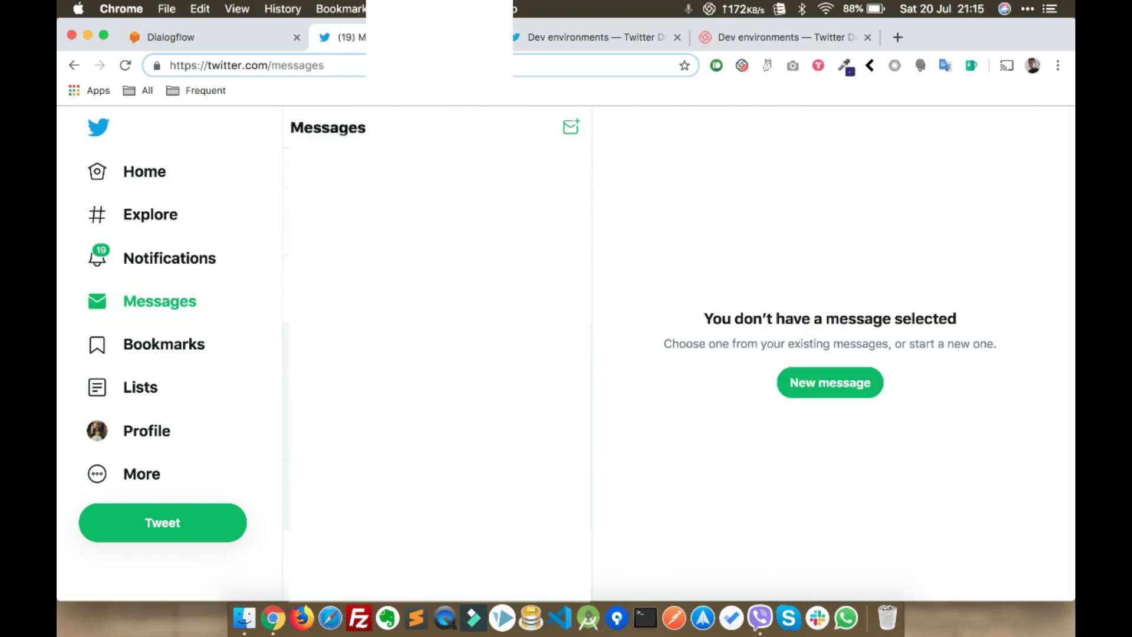
pyautogui.click(433, 176)
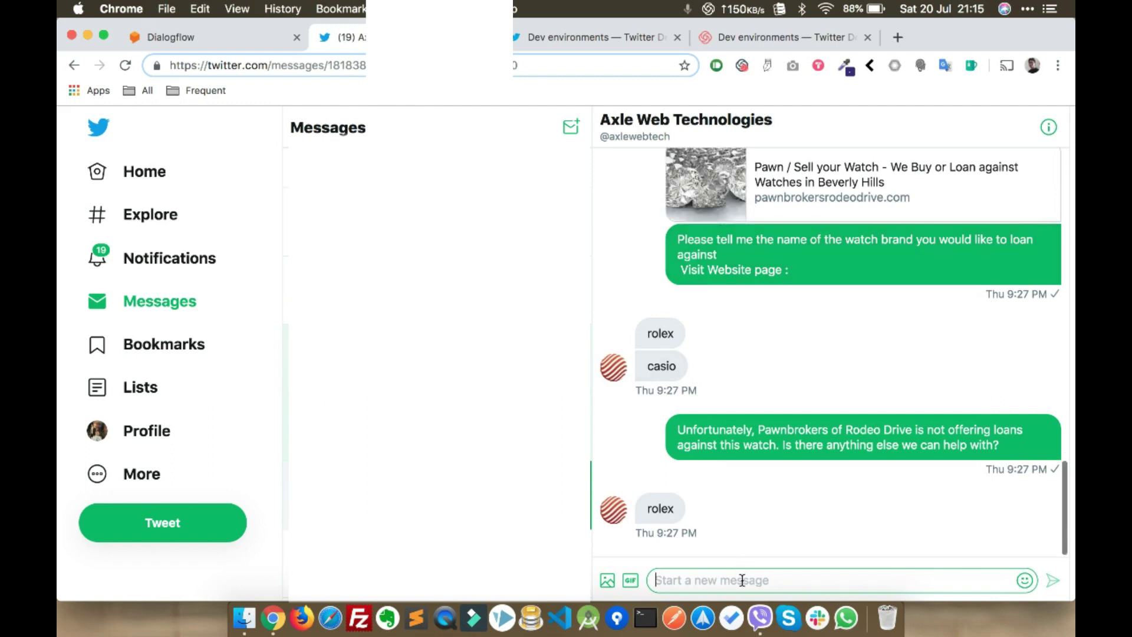
pyautogui.write('hi')
pyautogui.press('Return')
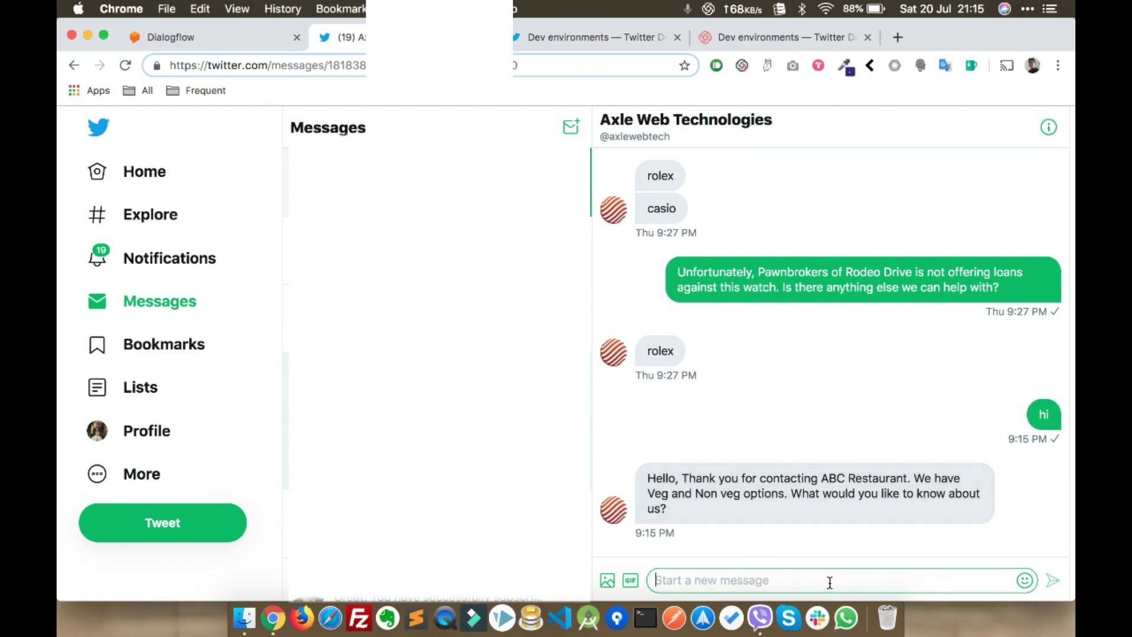
pyautogui.write('what do you')
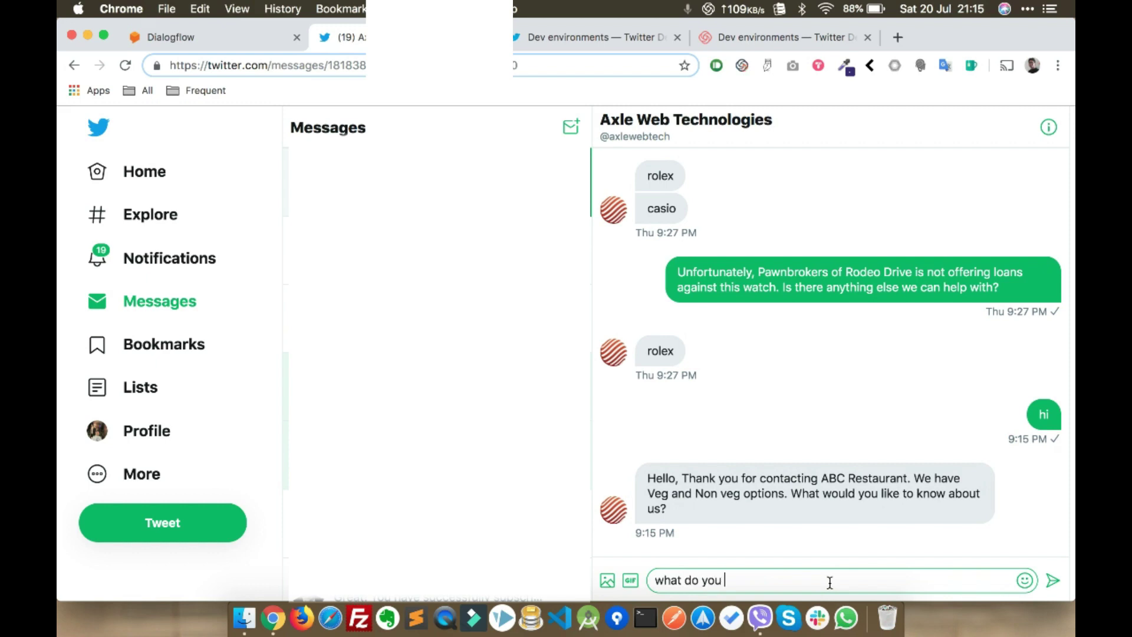
# Step: Send the veg, nonveg and opening hours questions to the bot
pyautogui.press('BackSpace')
pyautogui.press('BackSpace')
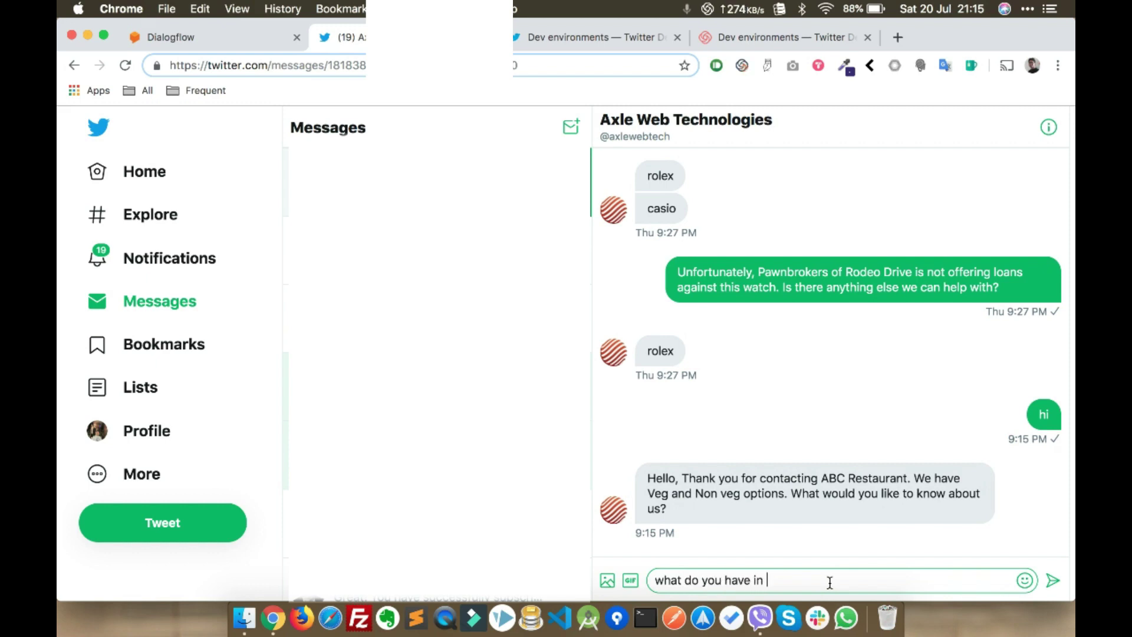
pyautogui.press('Return')
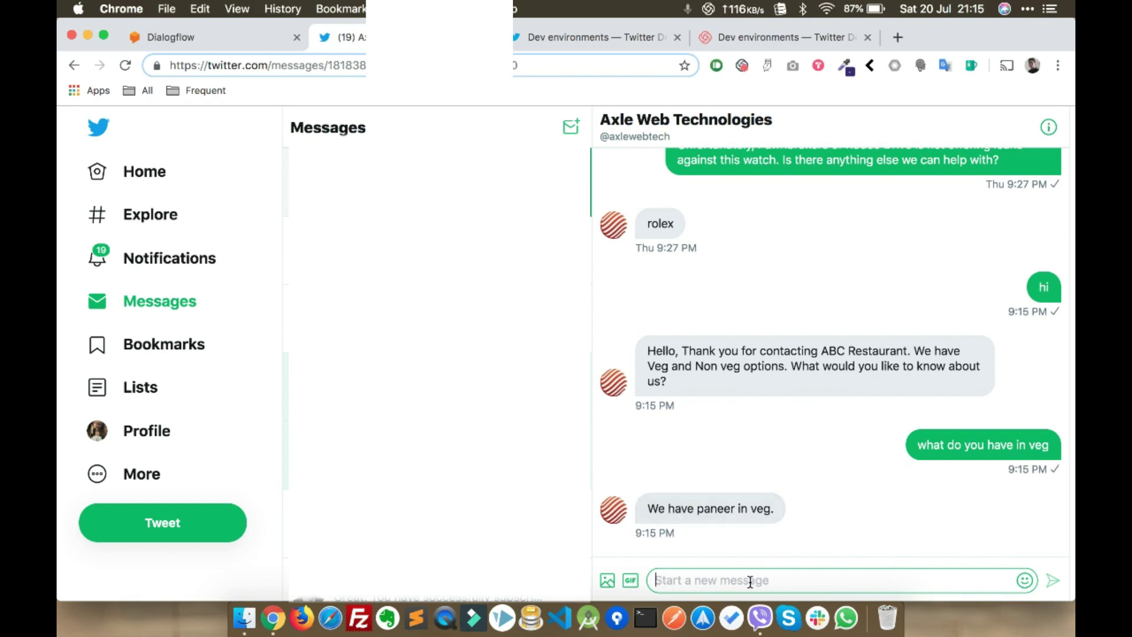
pyautogui.write('what do you have in nonveg')
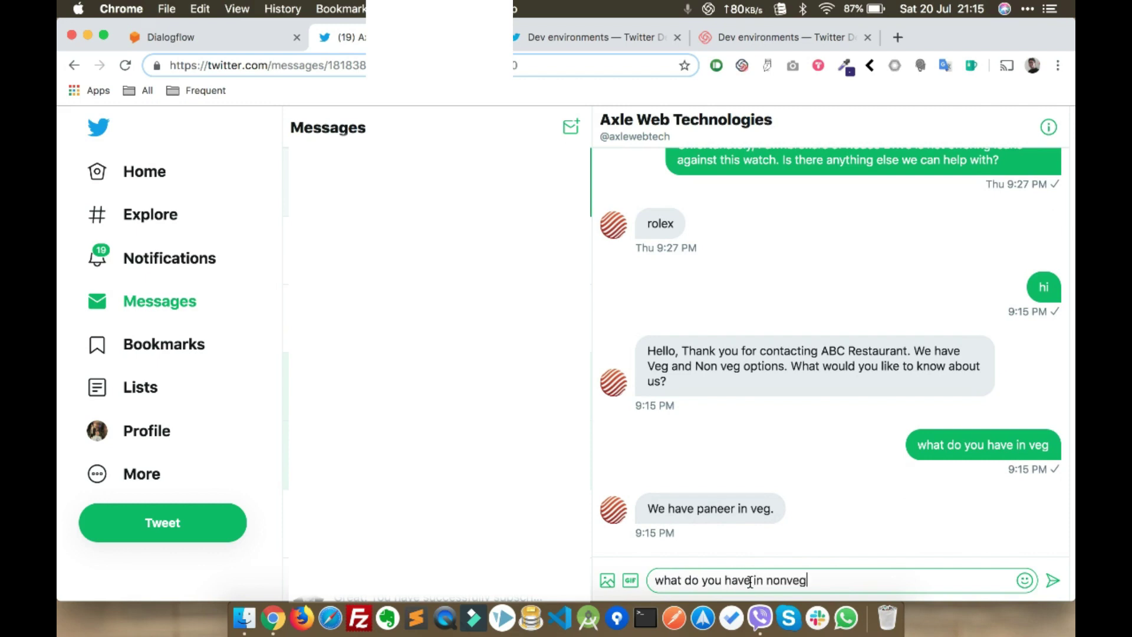
pyautogui.press('Return')
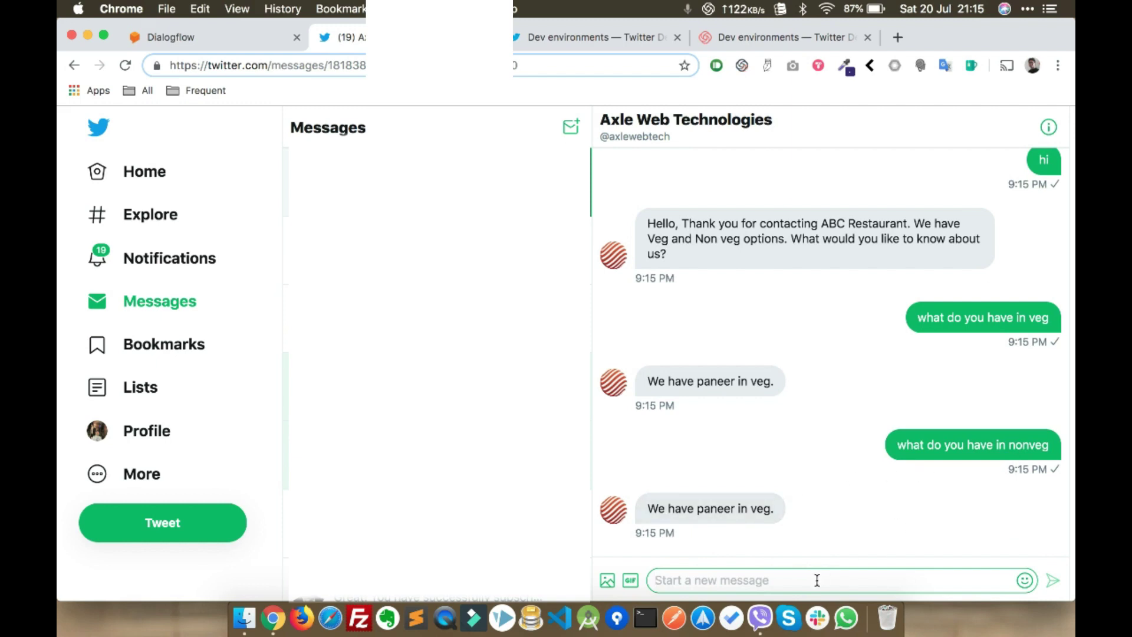
pyautogui.write('what are your opening hours')
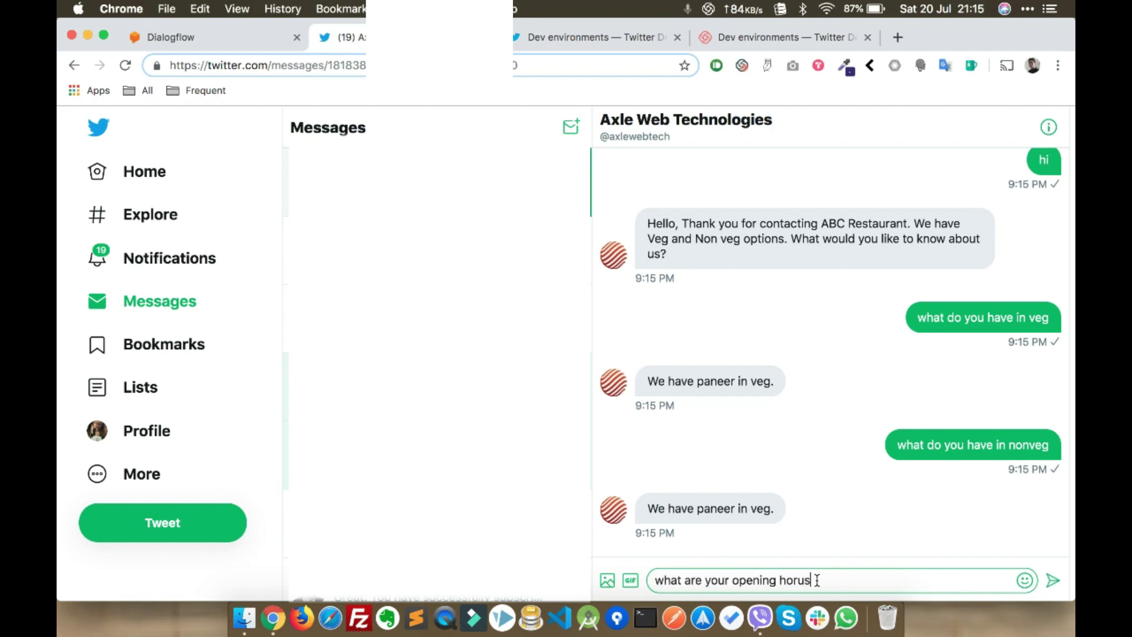
pyautogui.press('Return')
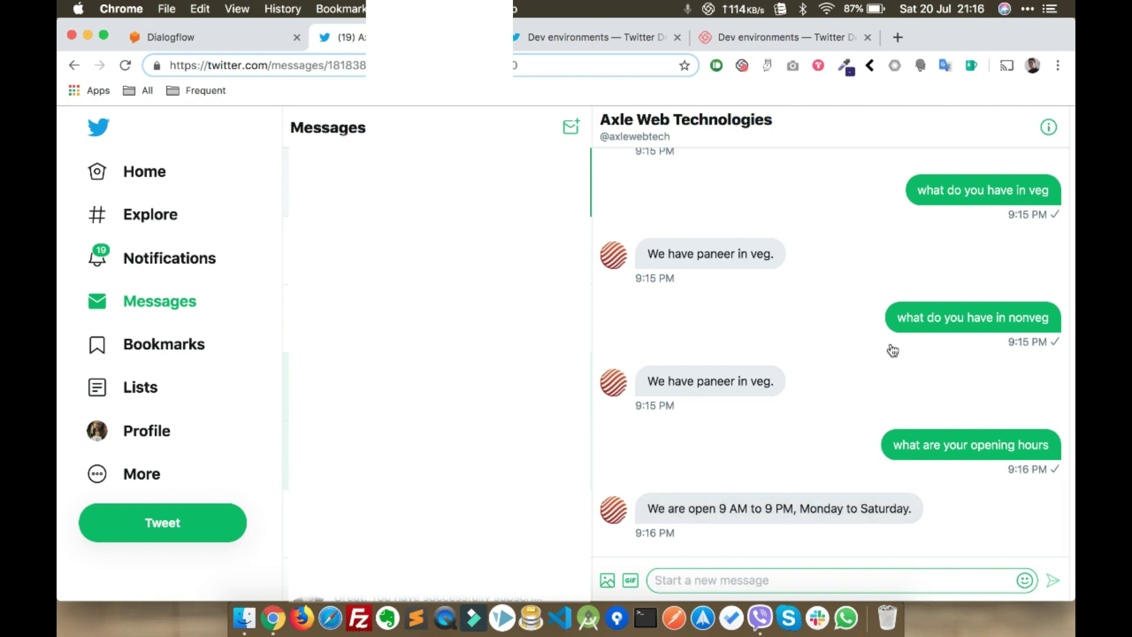
# Step: Switch back to the Dialogflow console's Twitter integration dialog
pyautogui.click(239, 38)
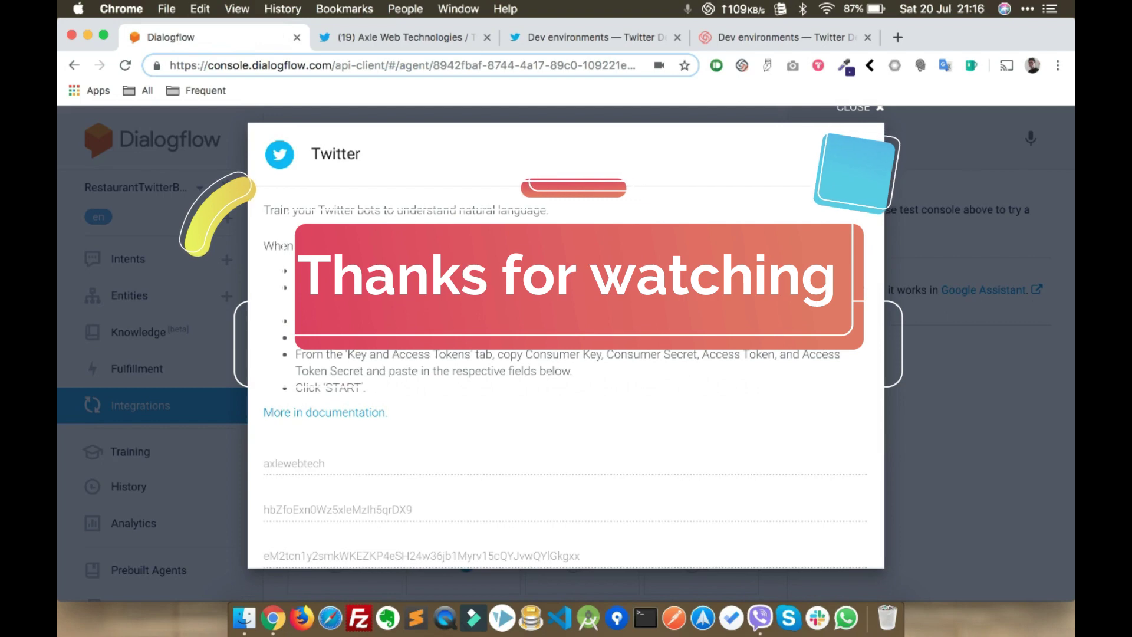
pyautogui.scroll(-5, 766, 378)
pyautogui.scroll(5, 766, 378)
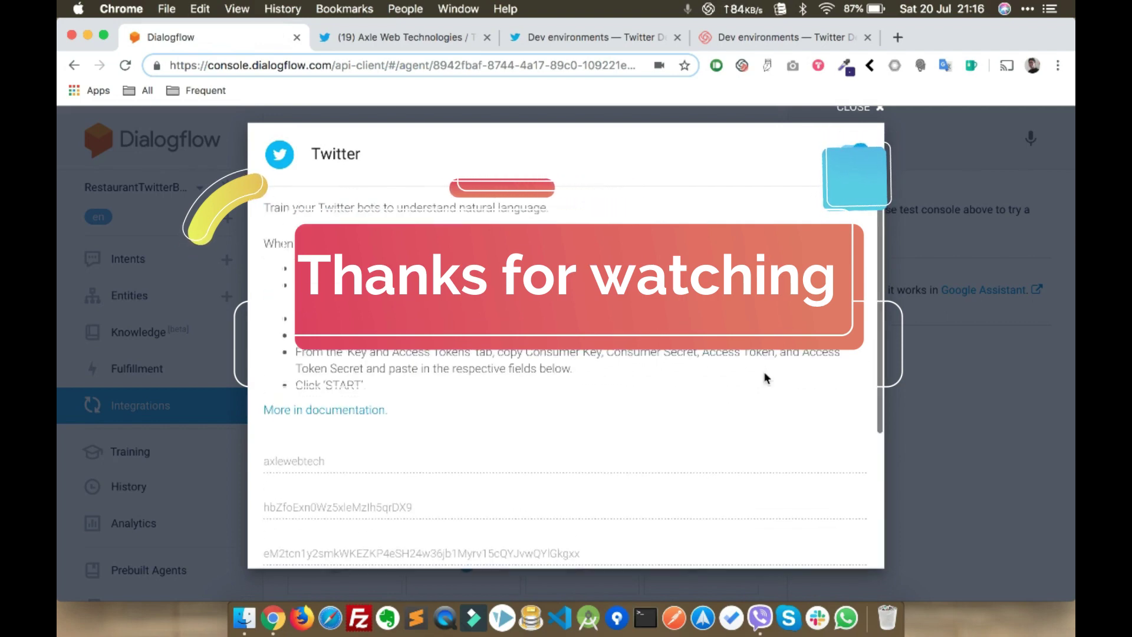